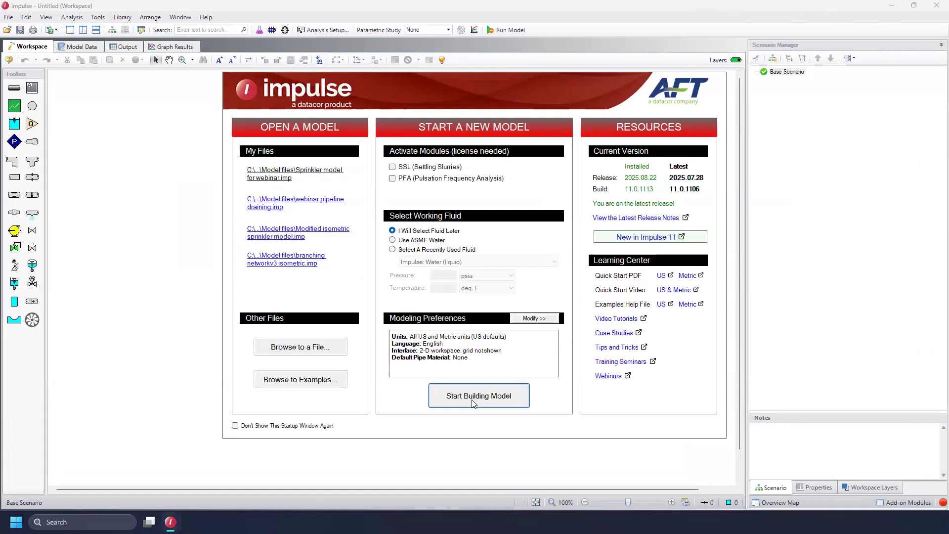
Start building a new model and dismiss the welcome window
{"action": "left_click", "coordinate": [473, 401]}
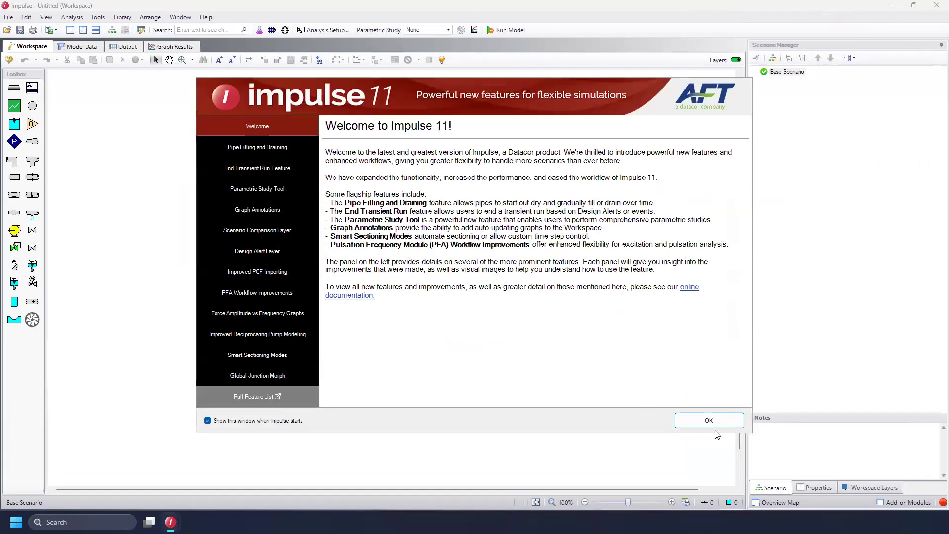
{"action": "left_click", "coordinate": [709, 421]}
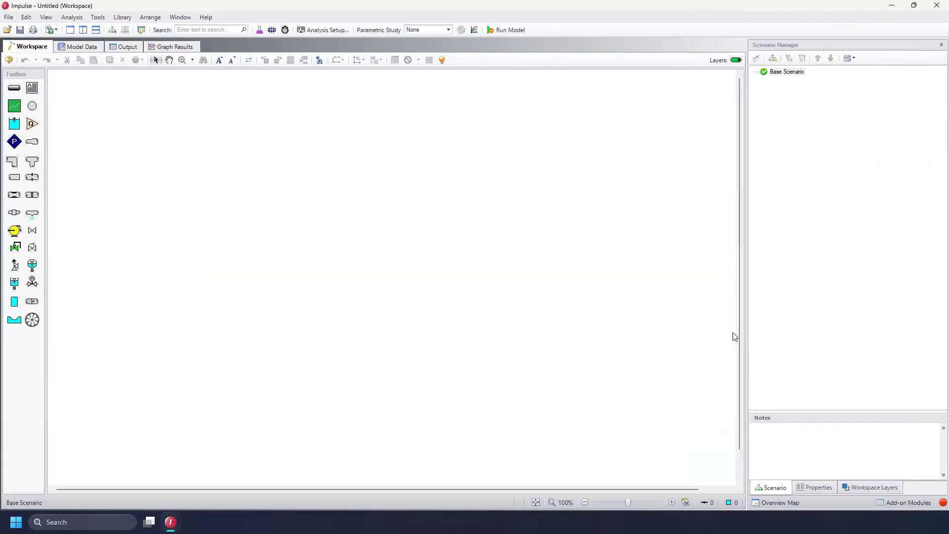
Open Analysis Setup and set the fluid to Impulse Standard water at 70 deg. F
{"action": "left_click", "coordinate": [322, 29]}
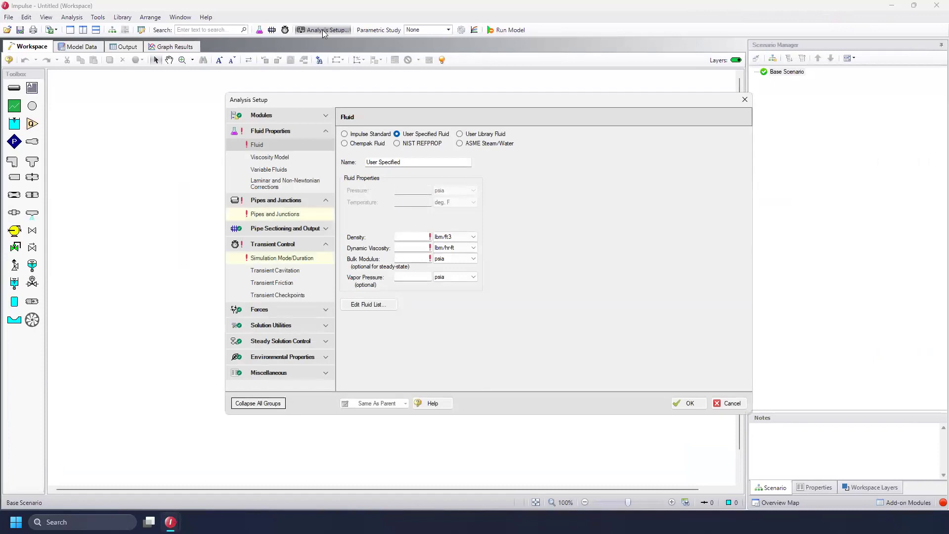
{"action": "left_click", "coordinate": [369, 133]}
{"action": "left_click", "coordinate": [366, 253]}
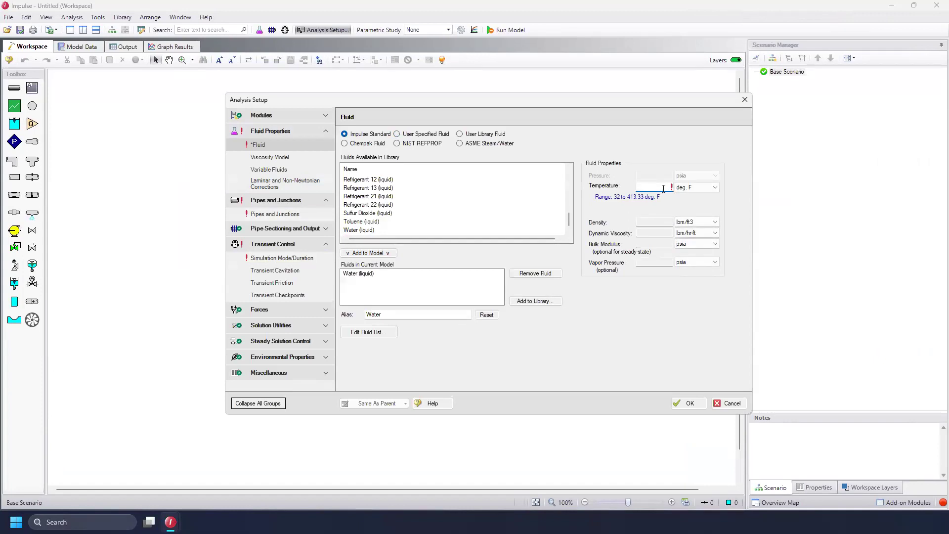
{"action": "type", "text": "70"}
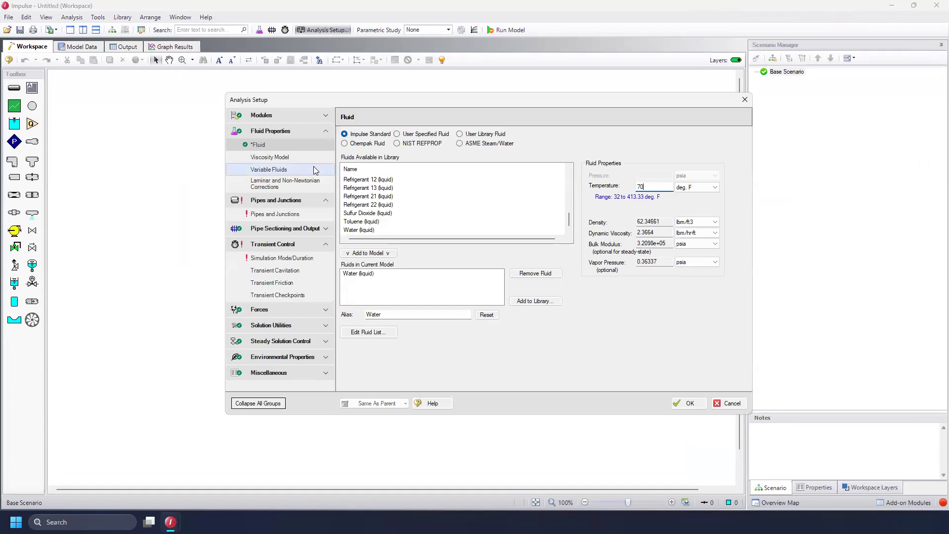
Enable Filling/Draining under Transient Cavitation and close the analysis setup
{"action": "left_click", "coordinate": [285, 271]}
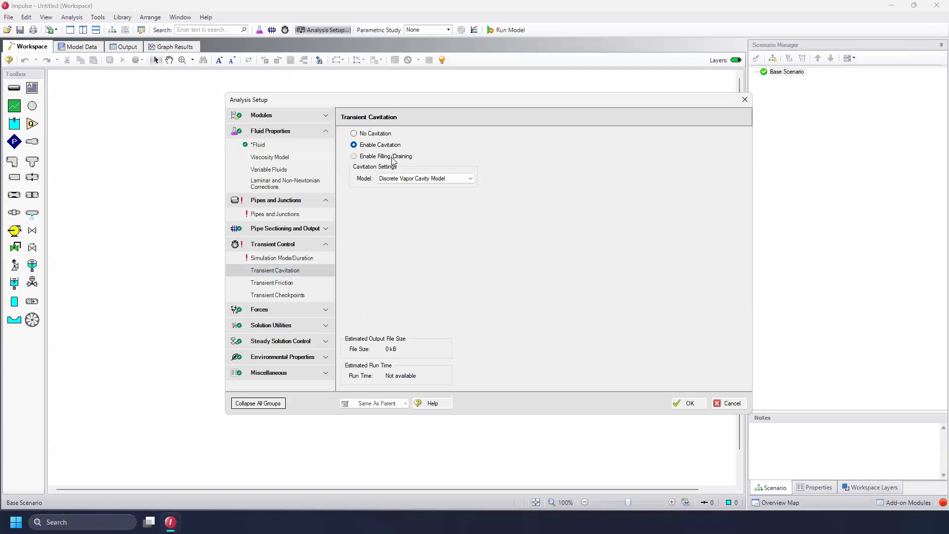
{"action": "left_click", "coordinate": [392, 157]}
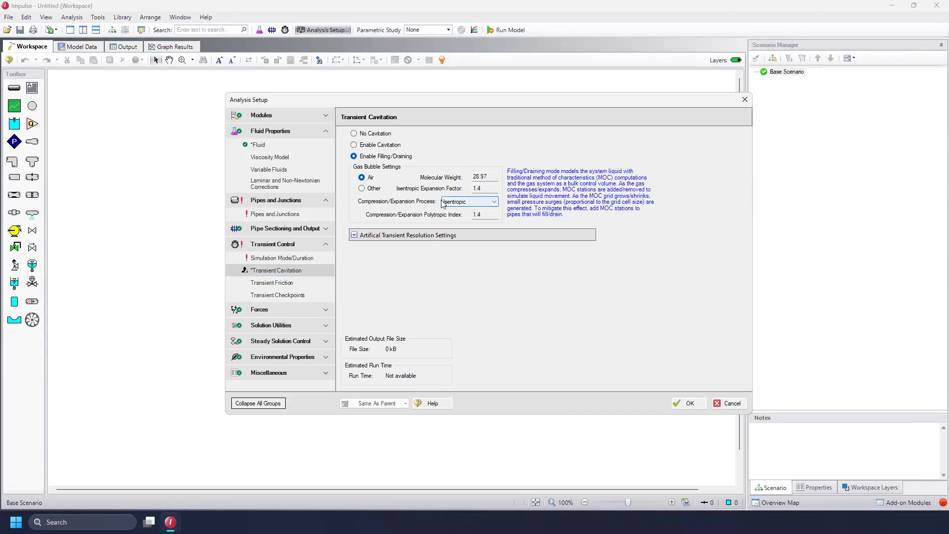
{"action": "left_click", "coordinate": [354, 236]}
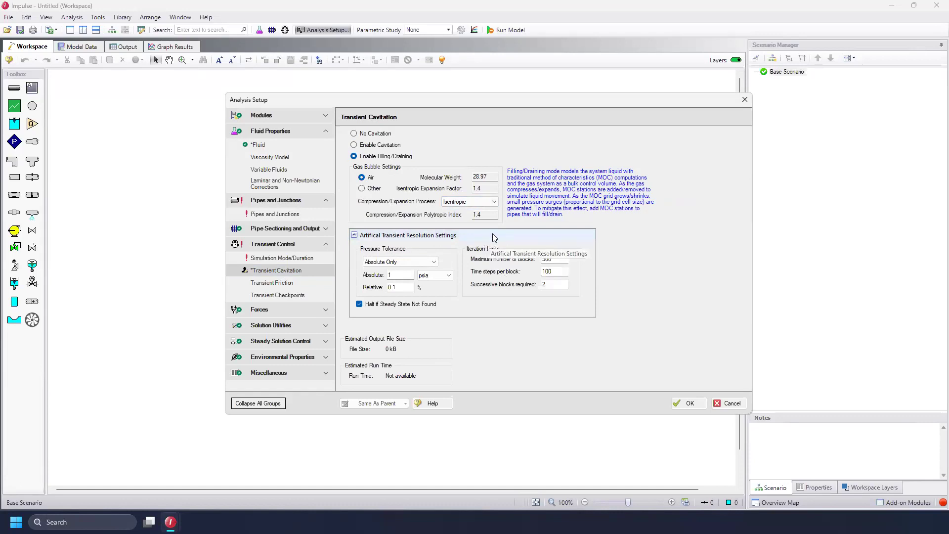
{"action": "left_click", "coordinate": [689, 404]}
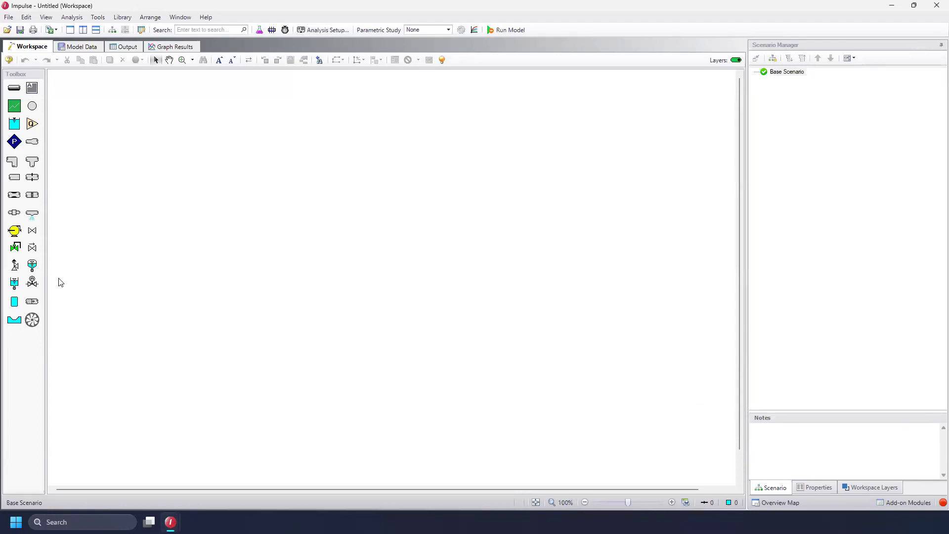
Place an air valve, a branch below it, and an assigned pressure junction in a diagonal line
{"action": "left_click", "coordinate": [31, 285]}
{"action": "left_click", "coordinate": [142, 130]}
{"action": "left_click", "coordinate": [33, 109]}
{"action": "left_click", "coordinate": [190, 180]}
{"action": "left_click", "coordinate": [14, 142]}
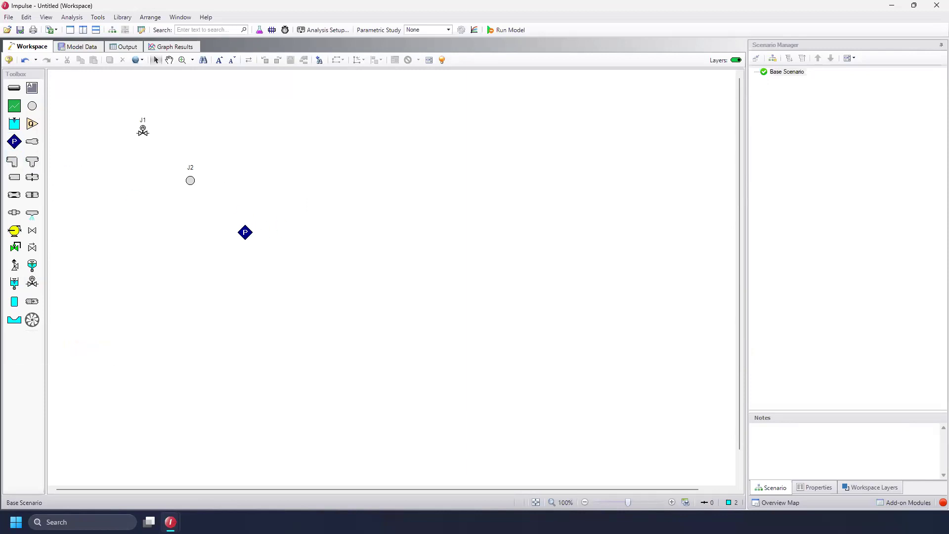
{"action": "left_click", "coordinate": [253, 228]}
Draw pipes connecting the air valve to the branch and the branch to the assigned pressure junction
{"action": "left_click", "coordinate": [15, 88]}
{"action": "left_click", "coordinate": [142, 132]}
{"action": "left_click", "coordinate": [189, 180]}
{"action": "left_click", "coordinate": [249, 227]}
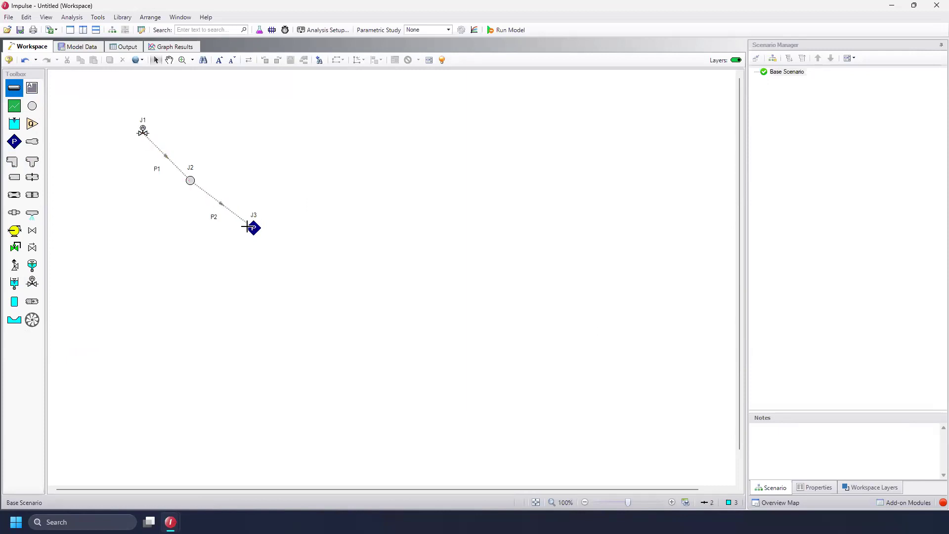
{"action": "key", "text": "Escape"}
{"action": "left_click_drag", "start_coordinate": [209, 228], "coordinate": [174, 150]}
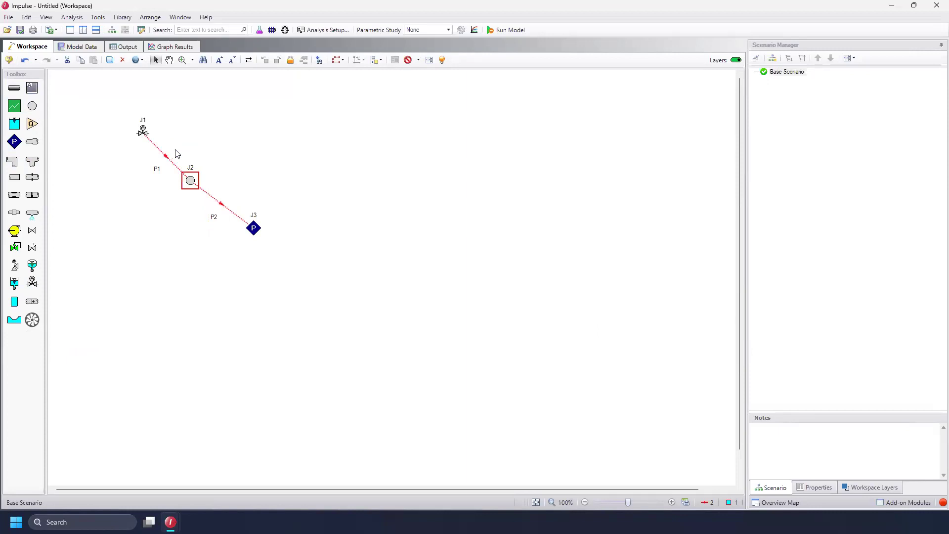
Define pipe P1 as Steel - ANSI, 6 inch, STD (schedule 40), 100 feet long
{"action": "left_click", "coordinate": [177, 152]}
{"action": "left_click", "coordinate": [170, 159]}
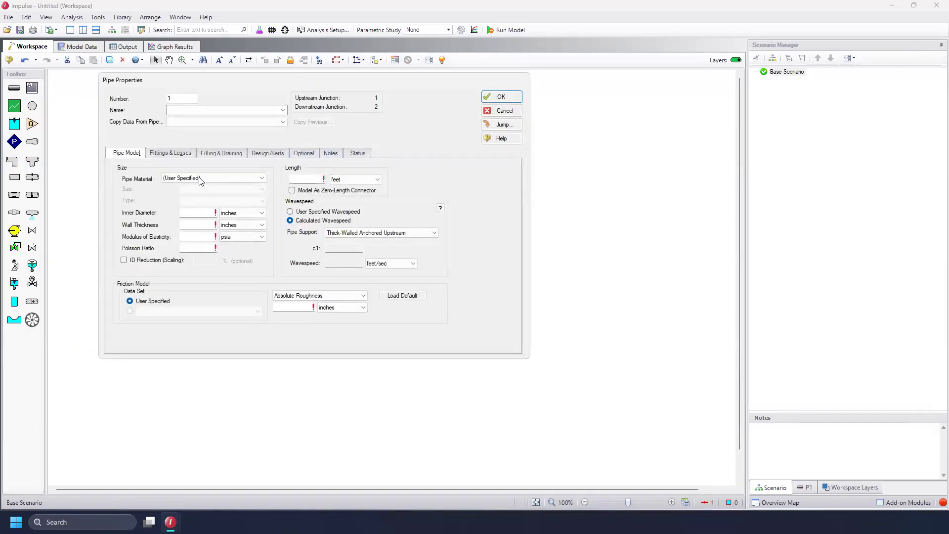
{"action": "left_click", "coordinate": [200, 181]}
{"action": "left_click_drag", "start_coordinate": [262, 194], "coordinate": [261, 216]}
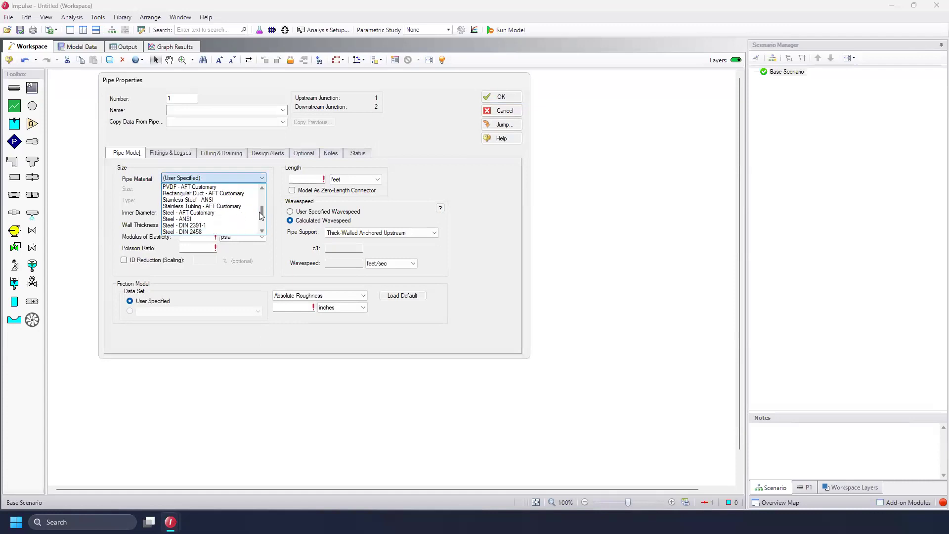
{"action": "left_click", "coordinate": [206, 219]}
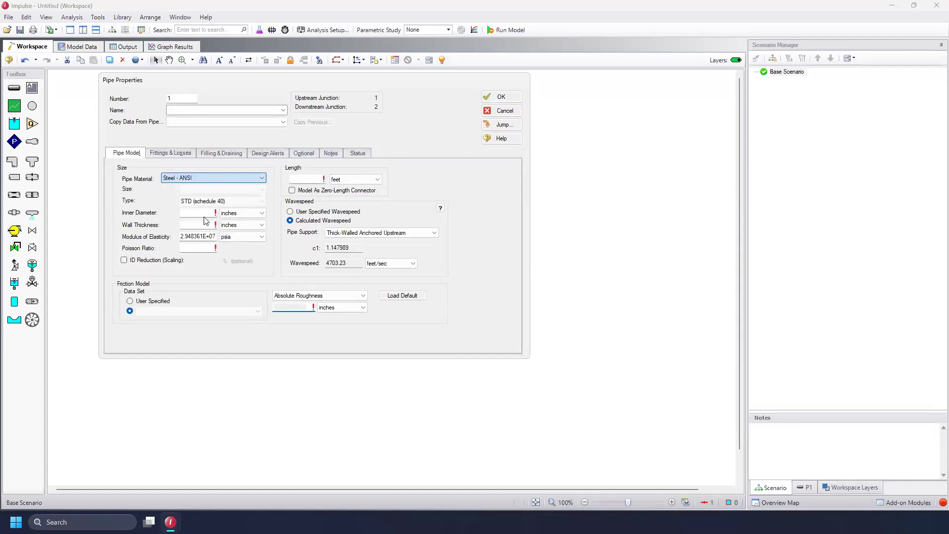
{"action": "left_click", "coordinate": [262, 190]}
{"action": "left_click_drag", "start_coordinate": [262, 206], "coordinate": [261, 216]}
{"action": "left_click", "coordinate": [221, 225]}
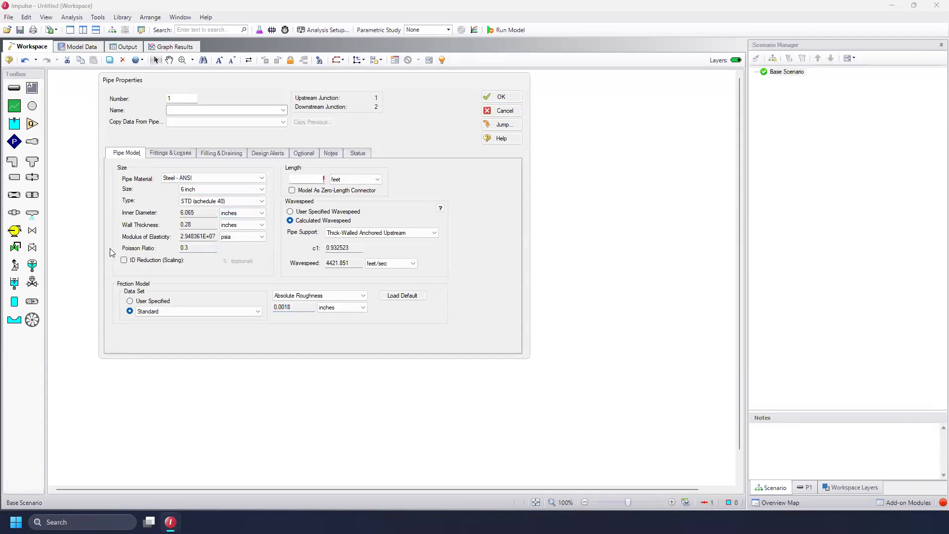
{"action": "left_click", "coordinate": [306, 180]}
{"action": "type", "text": "100"}
{"action": "left_click", "coordinate": [500, 97]}
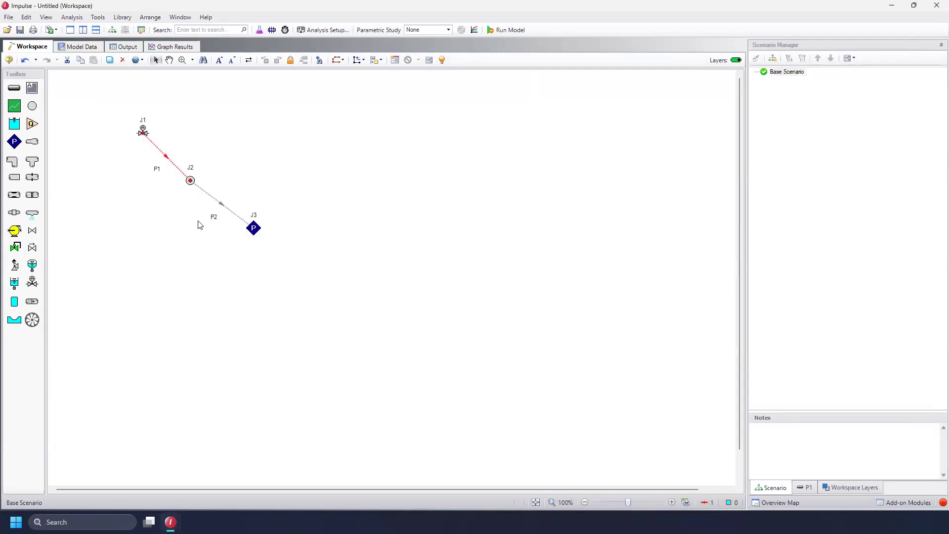
Set pipe P2's length to 100 feet, keeping the same steel pipe data
{"action": "left_click", "coordinate": [229, 210]}
{"action": "double_click", "coordinate": [229, 210]}
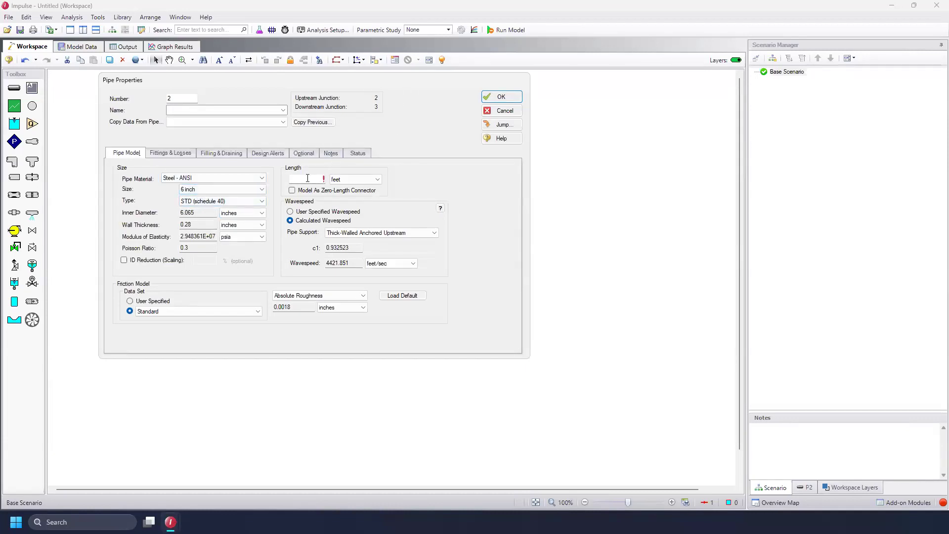
{"action": "left_click", "coordinate": [276, 122]}
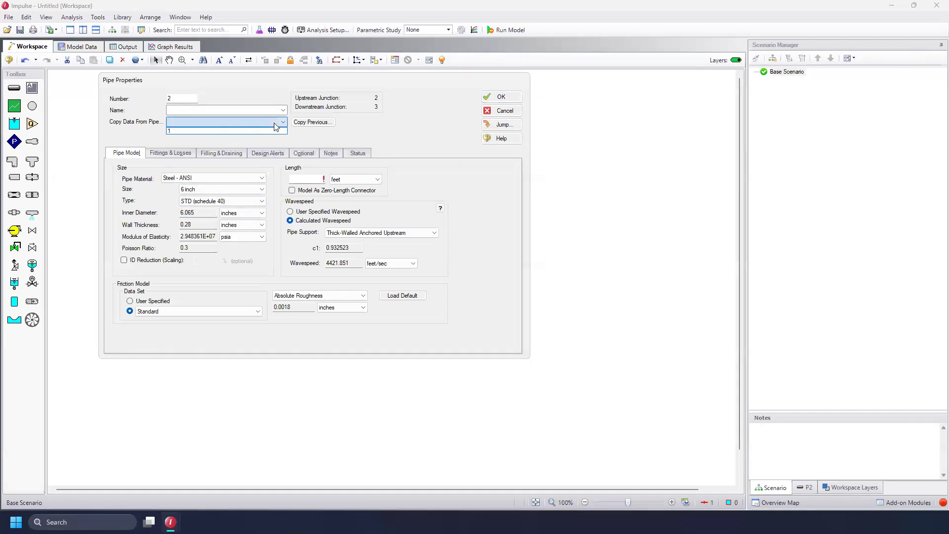
{"action": "left_click", "coordinate": [311, 178]}
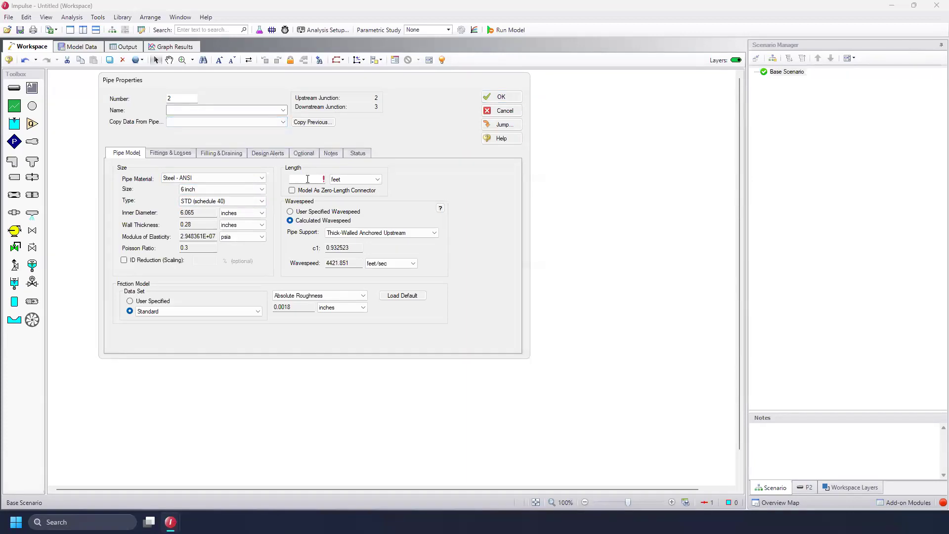
{"action": "type", "text": "100"}
{"action": "left_click", "coordinate": [507, 97]}
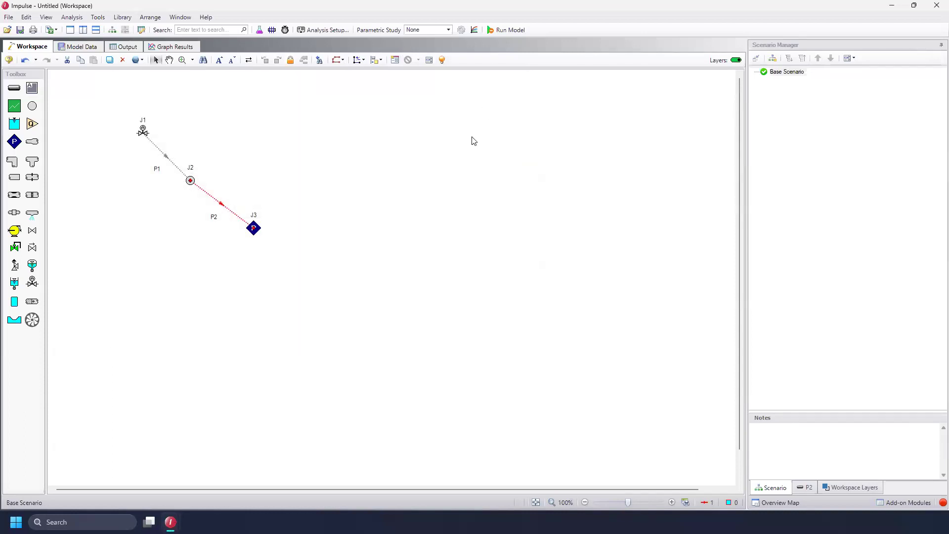
Set the air valve junction's elevation to 100 feet
{"action": "left_click", "coordinate": [460, 135]}
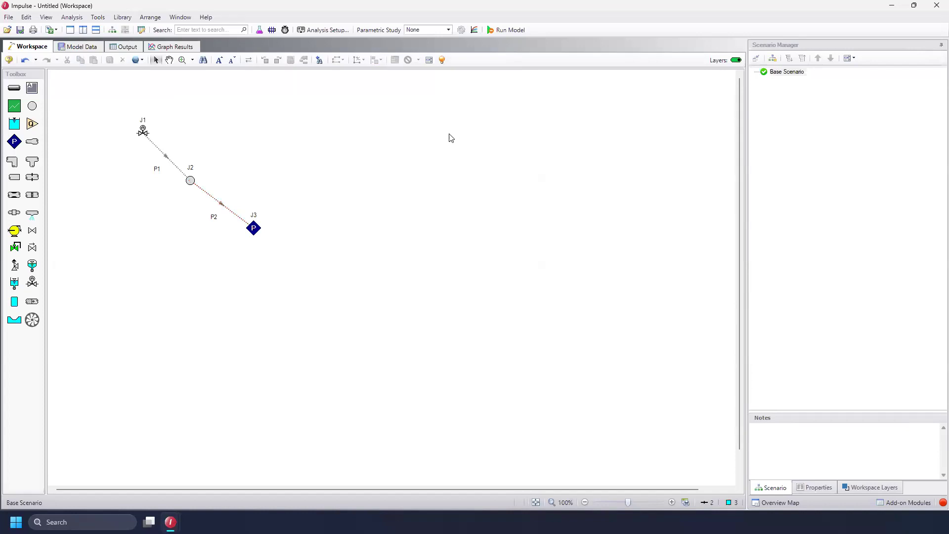
{"action": "double_click", "coordinate": [144, 132]}
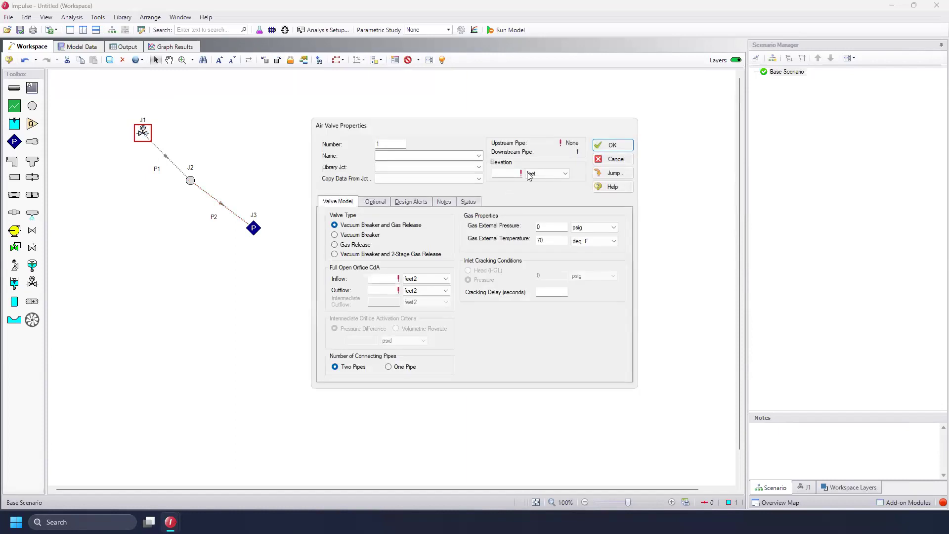
{"action": "left_click", "coordinate": [517, 172]}
{"action": "key", "text": "Return"}
Set the branch junction's elevation to 50 feet
{"action": "double_click", "coordinate": [193, 181]}
{"action": "double_click", "coordinate": [505, 149]}
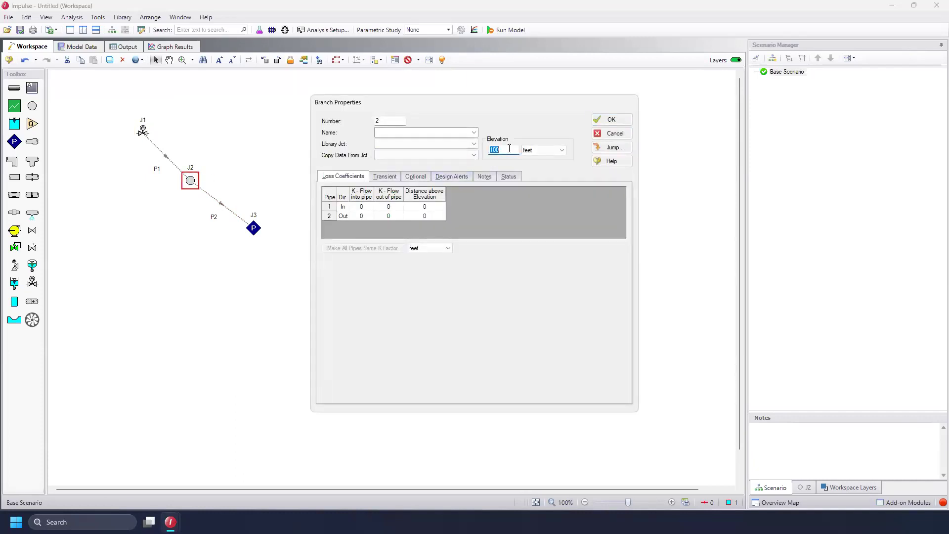
{"action": "left_click", "coordinate": [605, 120]}
Set the assigned pressure junction's elevation to 0 feet
{"action": "double_click", "coordinate": [253, 228]}
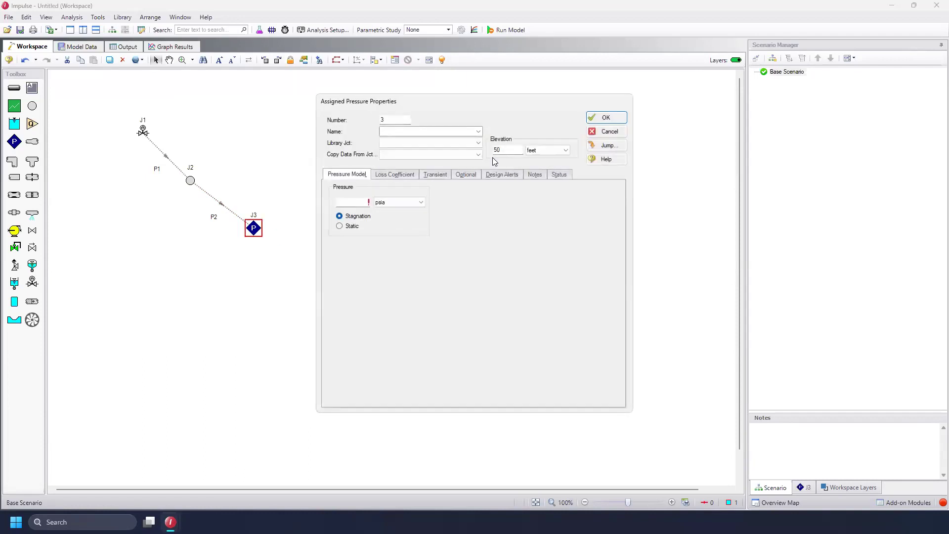
{"action": "double_click", "coordinate": [508, 151]}
{"action": "left_click", "coordinate": [613, 117]}
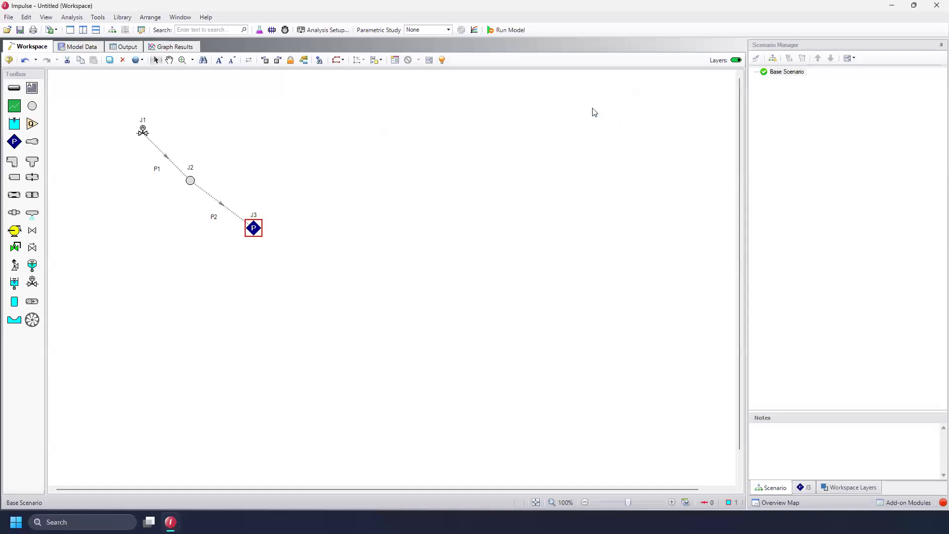
Set the air valve's inflow and outflow orifice CdA to 1 inches2 each
{"action": "left_click", "coordinate": [143, 132]}
{"action": "double_click", "coordinate": [143, 133]}
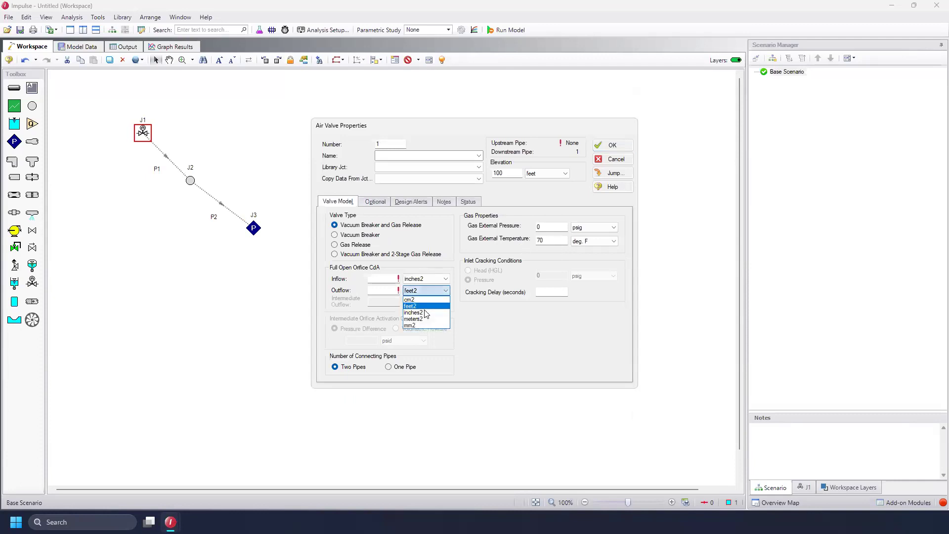
{"action": "left_click", "coordinate": [425, 311]}
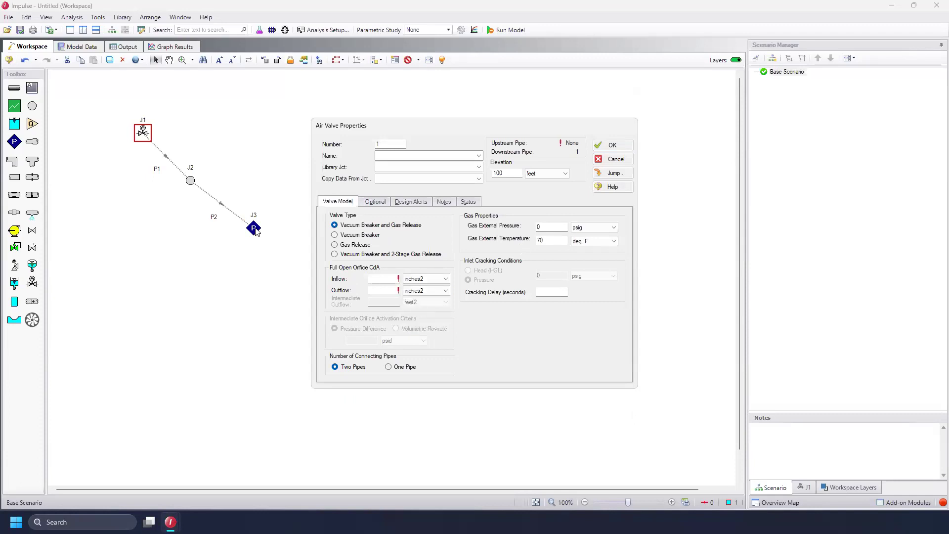
{"action": "type", "text": "1"}
{"action": "key", "text": "Tab"}
{"action": "type", "text": "1"}
{"action": "key", "text": "Return"}
Set the assigned pressure junction's stagnation pressure to 45 psig
{"action": "left_click", "coordinate": [251, 234]}
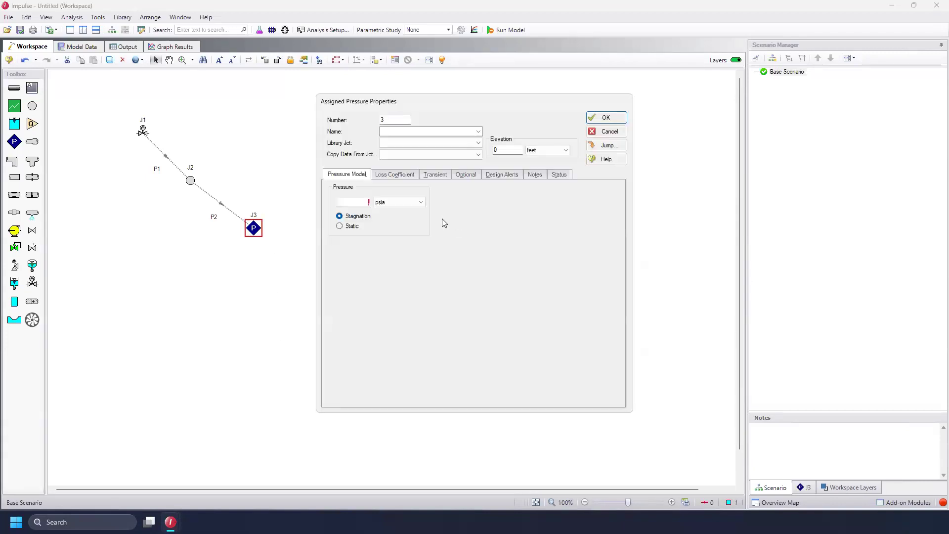
{"action": "left_click", "coordinate": [396, 203]}
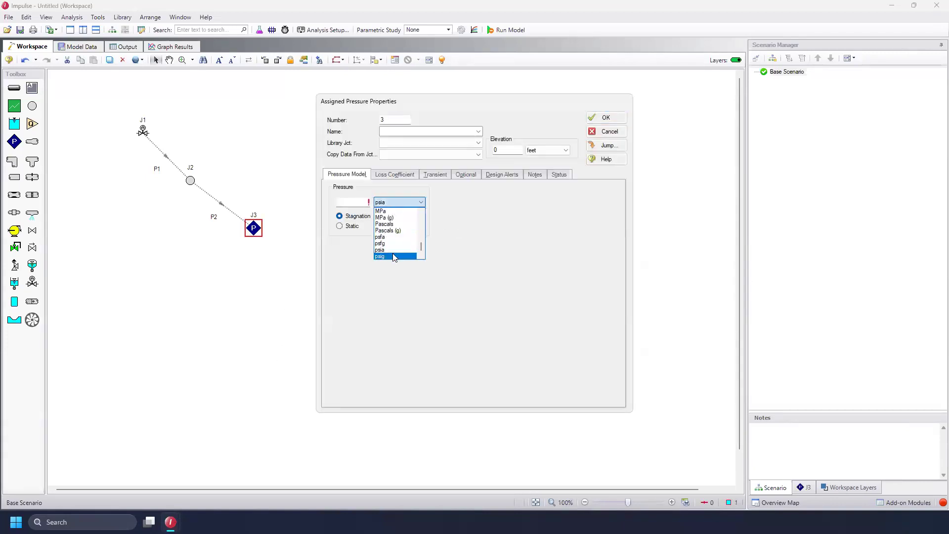
{"action": "left_click", "coordinate": [357, 202]}
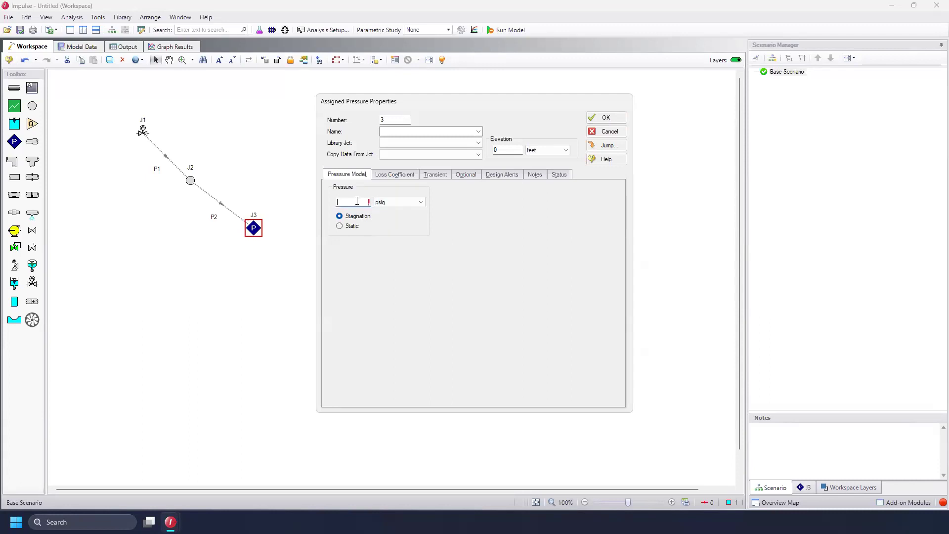
{"action": "type", "text": "45"}
{"action": "left_click", "coordinate": [460, 174]}
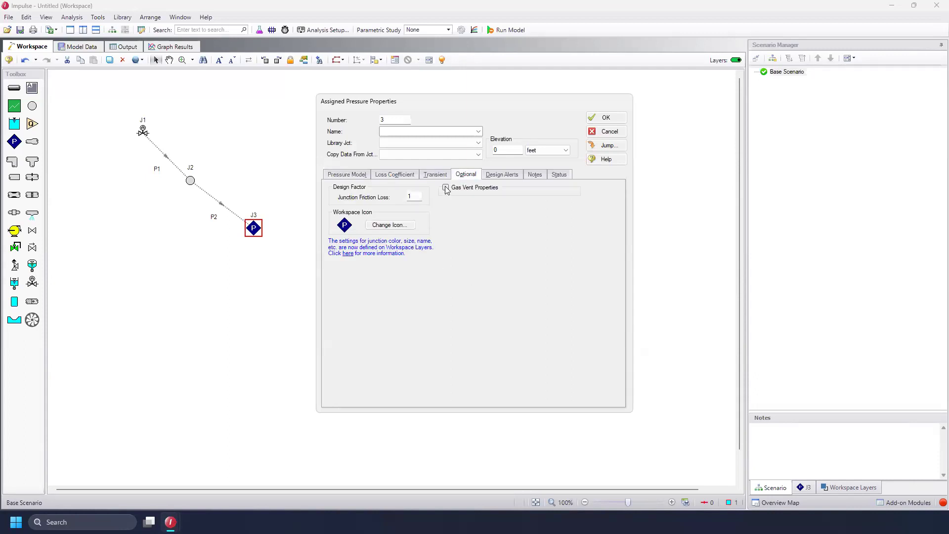
Enable gas vent properties on the assigned pressure junction with gas CdA 20 feet2 and temperature 70 deg. F
{"action": "left_click", "coordinate": [446, 188]}
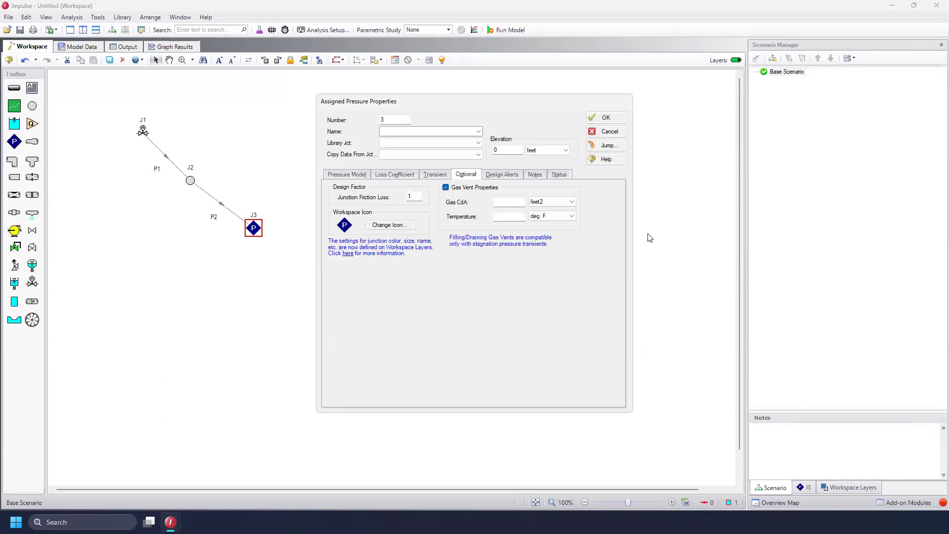
{"action": "left_click", "coordinate": [511, 202]}
{"action": "type", "text": "20"}
{"action": "left_click", "coordinate": [518, 214]}
{"action": "type", "text": "70"}
{"action": "left_click", "coordinate": [437, 175]}
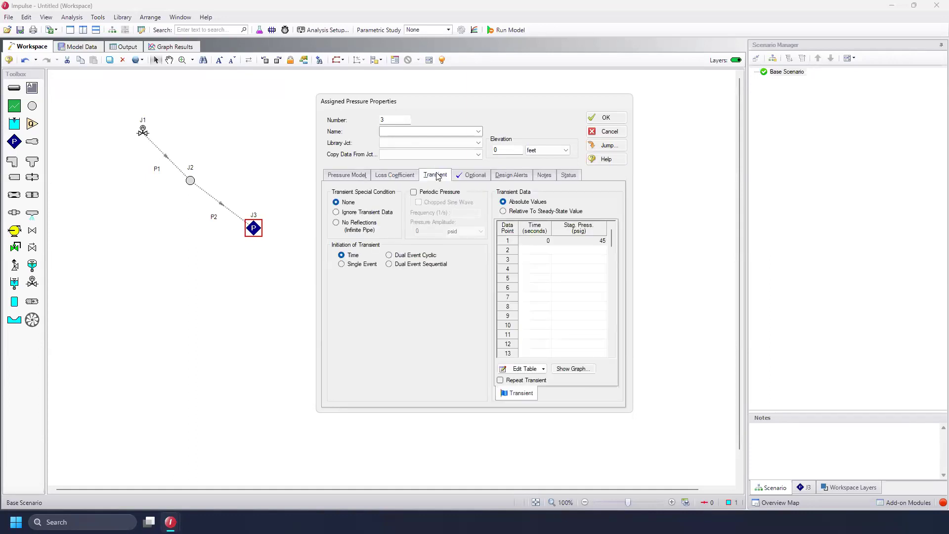
Add a transient data point of 0 psig at 2 seconds to the assigned pressure junction and close its properties
{"action": "left_click", "coordinate": [544, 250]}
{"action": "type", "text": "2"}
{"action": "left_click", "coordinate": [577, 247]}
{"action": "type", "text": "0"}
{"action": "left_click", "coordinate": [581, 259]}
{"action": "left_click", "coordinate": [607, 117]}
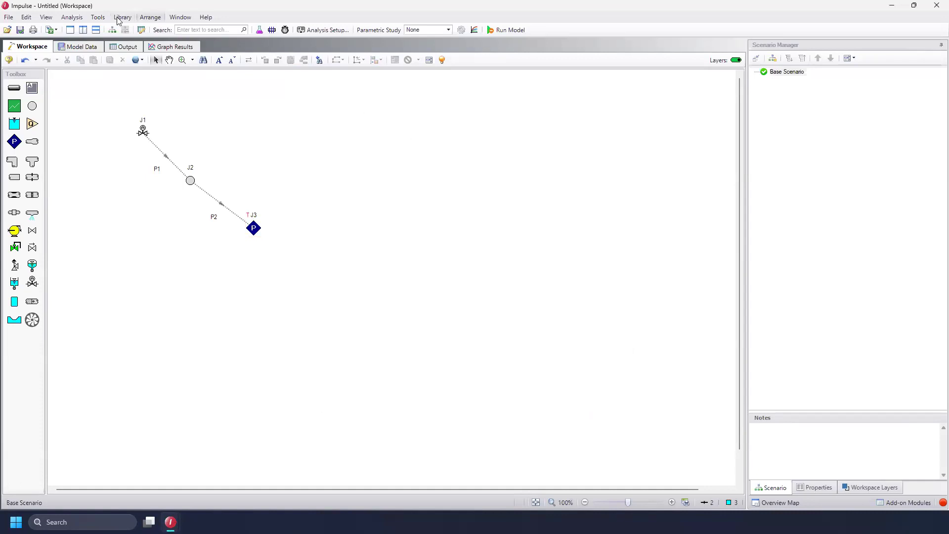
Open the Design Alert Manager and create a new design alert named Minimum Pressure
{"action": "left_click", "coordinate": [101, 17]}
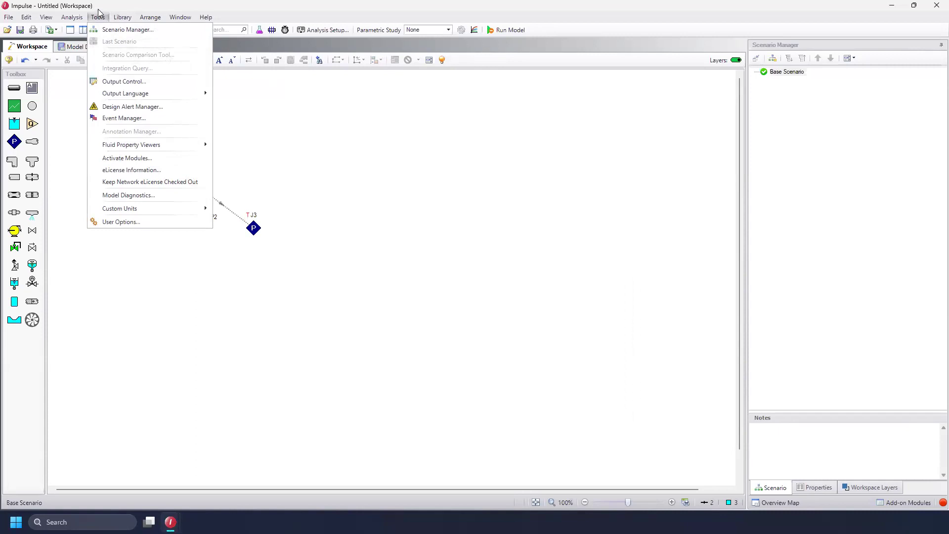
{"action": "left_click", "coordinate": [155, 107]}
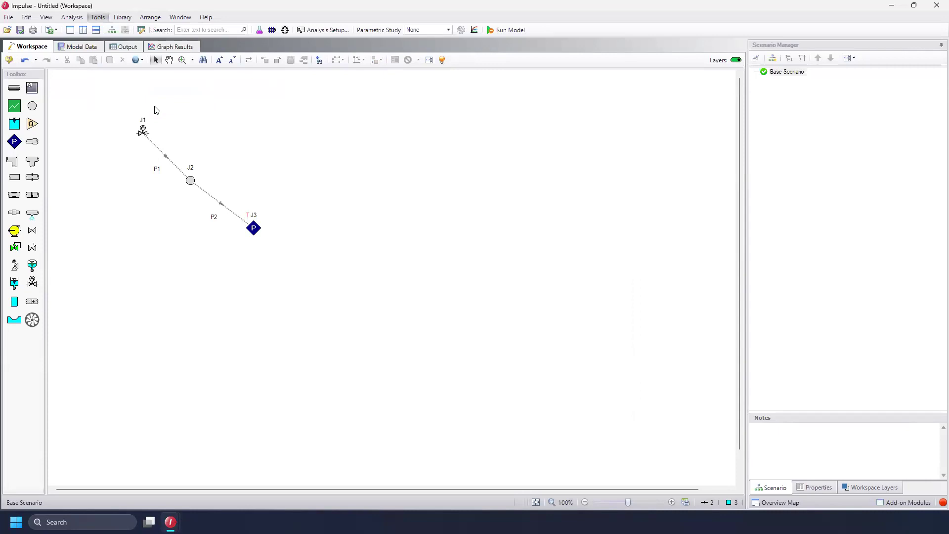
{"action": "left_click", "coordinate": [324, 162]}
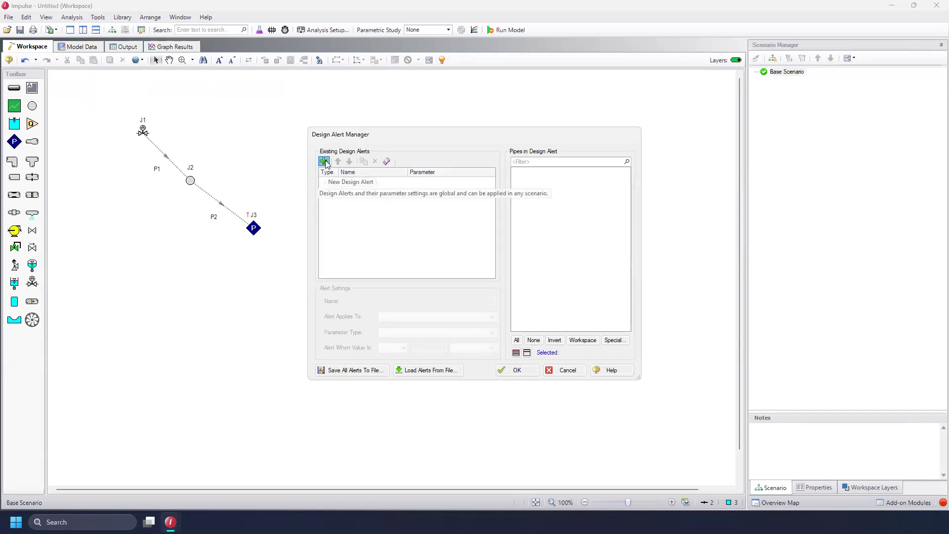
{"action": "left_click", "coordinate": [413, 301]}
{"action": "left_click_drag", "start_coordinate": [413, 301], "coordinate": [363, 300]}
{"action": "type", "text": "Mini"}
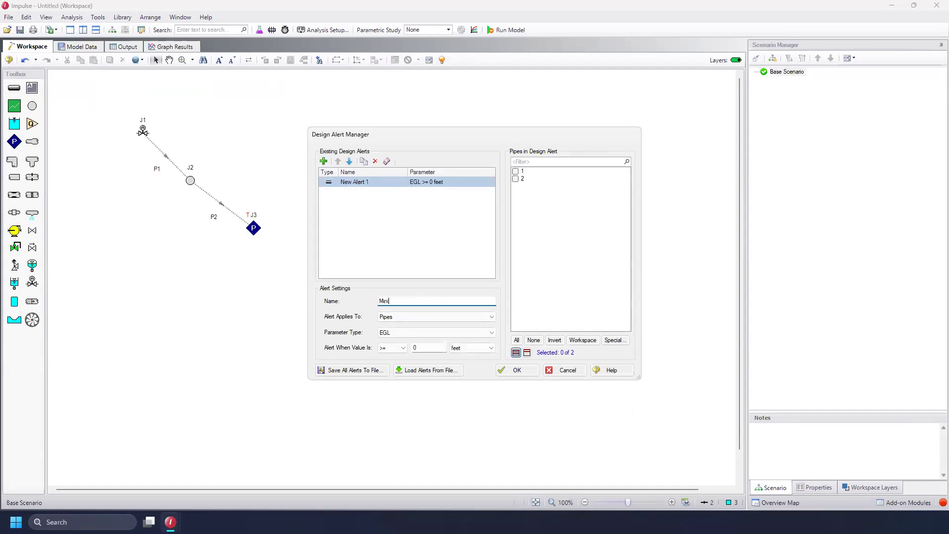
{"action": "type", "text": "mum Pressure"}
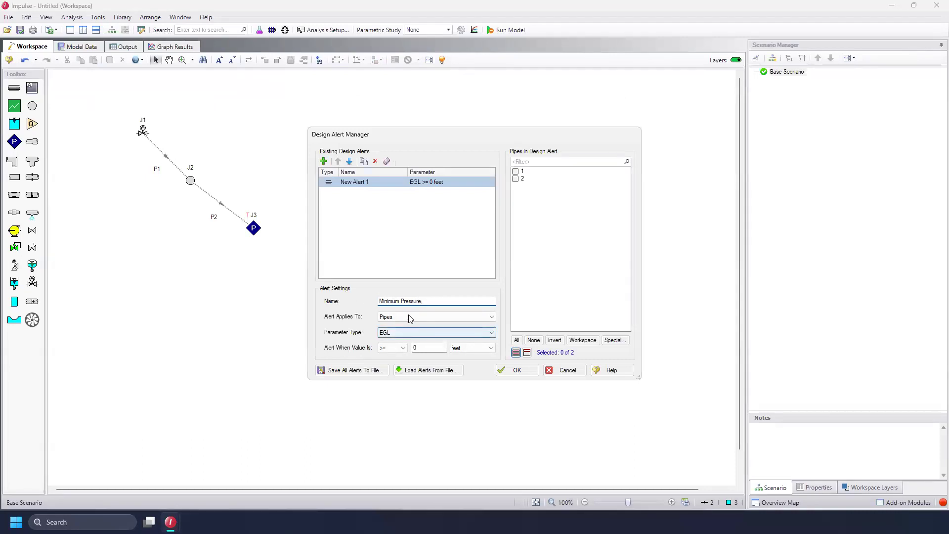
Set the alert to trigger when Pressure Static is <= -10 psig, apply it to pipes 1 and 2, and confirm
{"action": "left_click", "coordinate": [415, 332]}
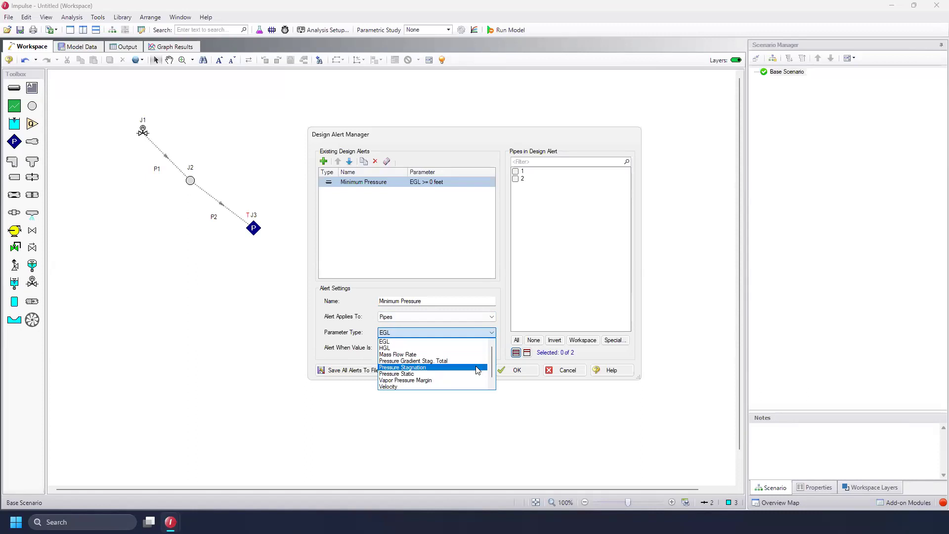
{"action": "left_click", "coordinate": [475, 374]}
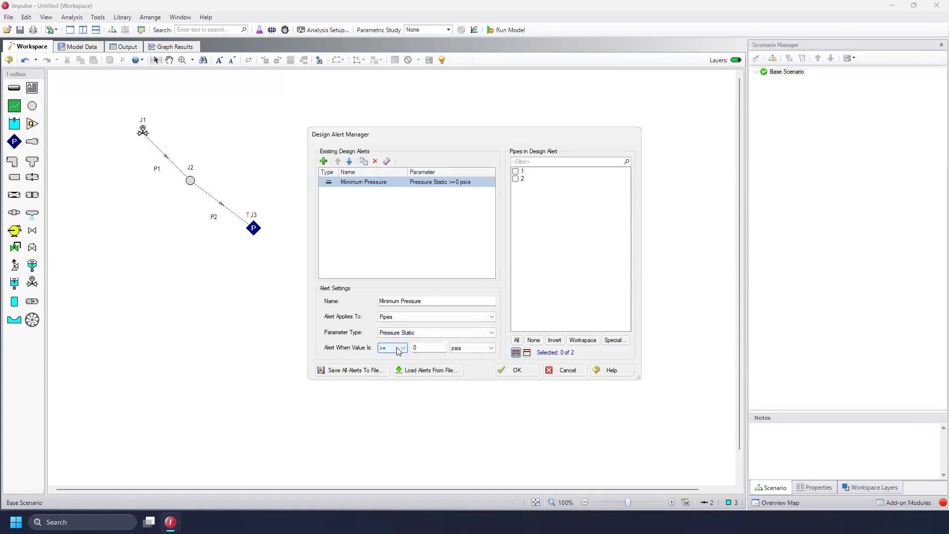
{"action": "left_click", "coordinate": [397, 349]}
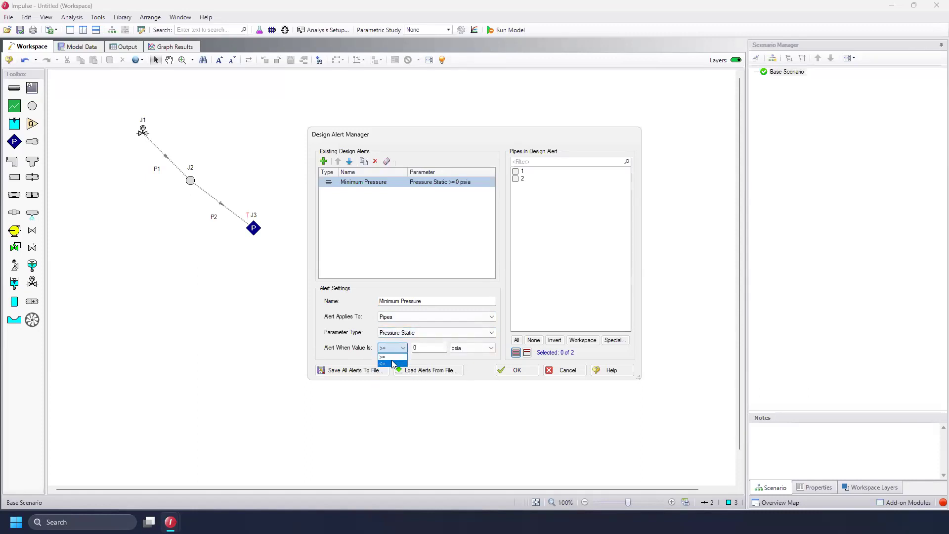
{"action": "left_click", "coordinate": [394, 364]}
{"action": "left_click", "coordinate": [464, 350]}
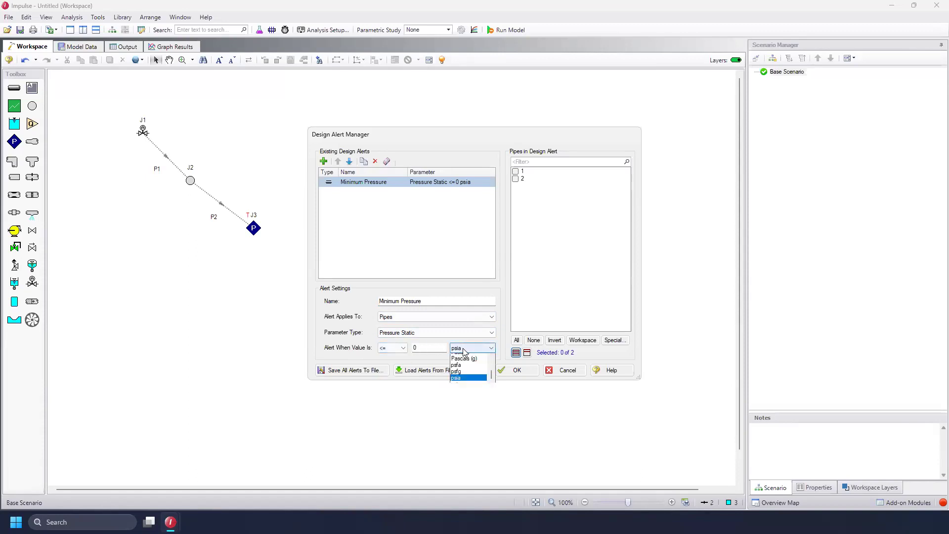
{"action": "left_click", "coordinate": [467, 392]}
{"action": "double_click", "coordinate": [434, 348]}
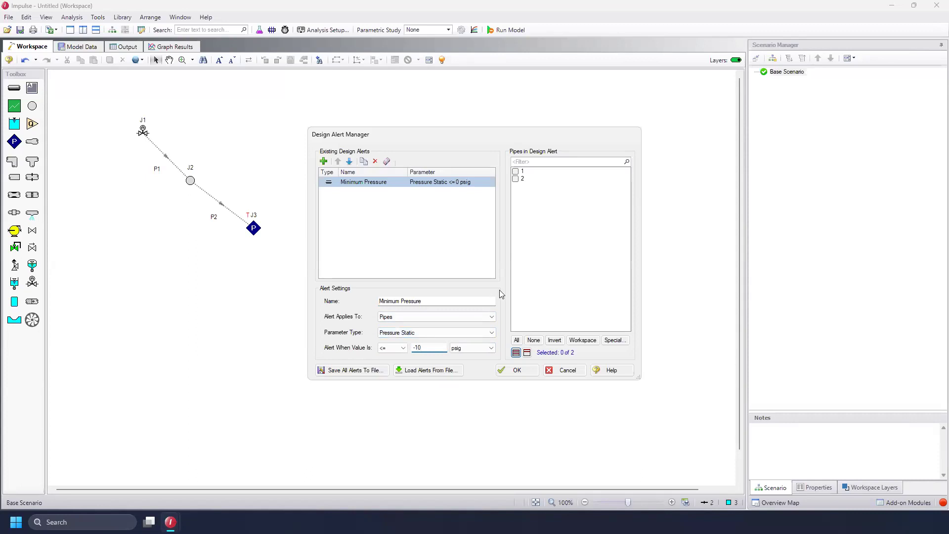
{"action": "left_click", "coordinate": [516, 174]}
{"action": "left_click", "coordinate": [516, 179]}
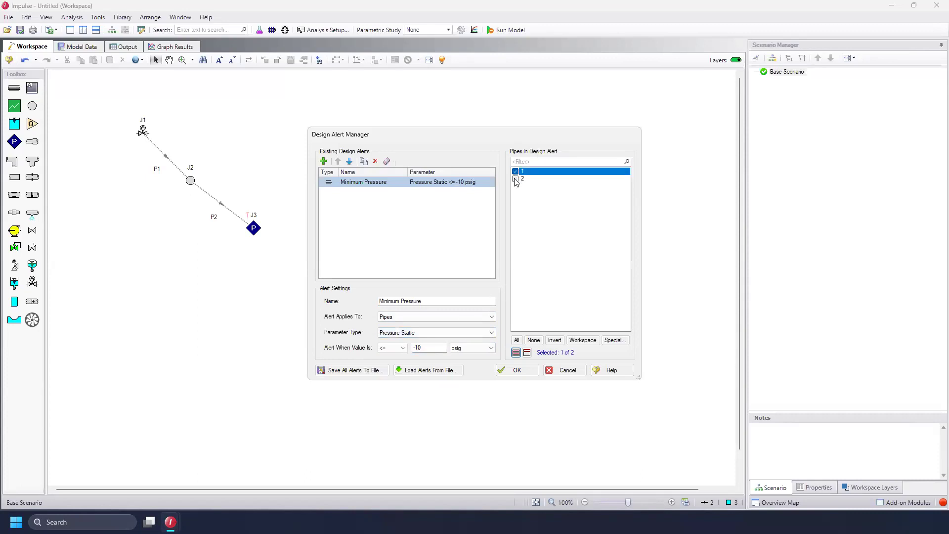
{"action": "left_click", "coordinate": [516, 371]}
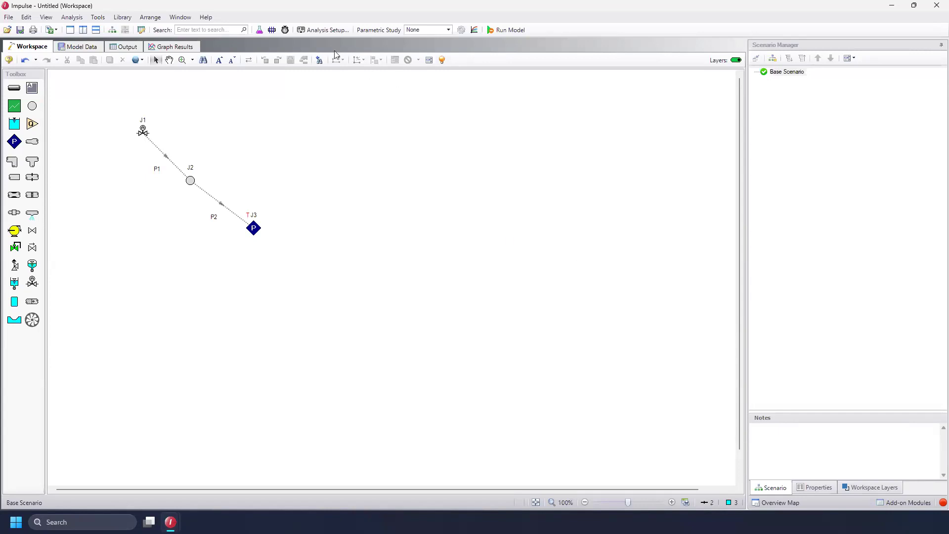
In Analysis Setup, set pipe sectioning to a fixed count of 20 sections
{"action": "left_click", "coordinate": [326, 31]}
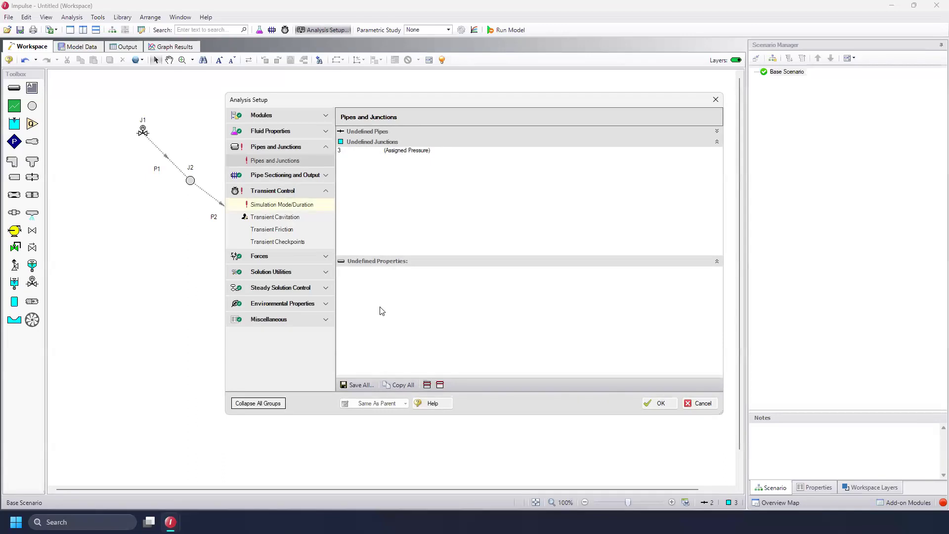
{"action": "left_click", "coordinate": [324, 175]}
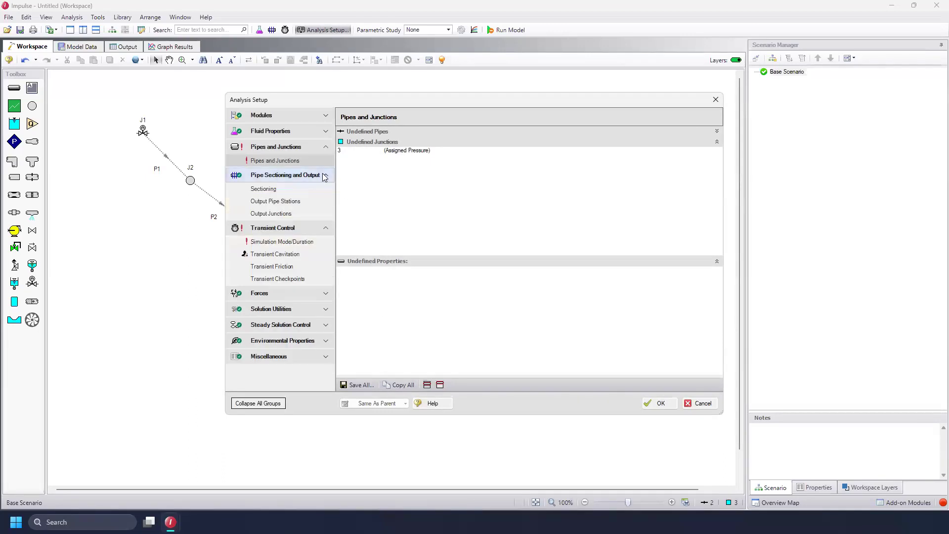
{"action": "left_click", "coordinate": [302, 188]}
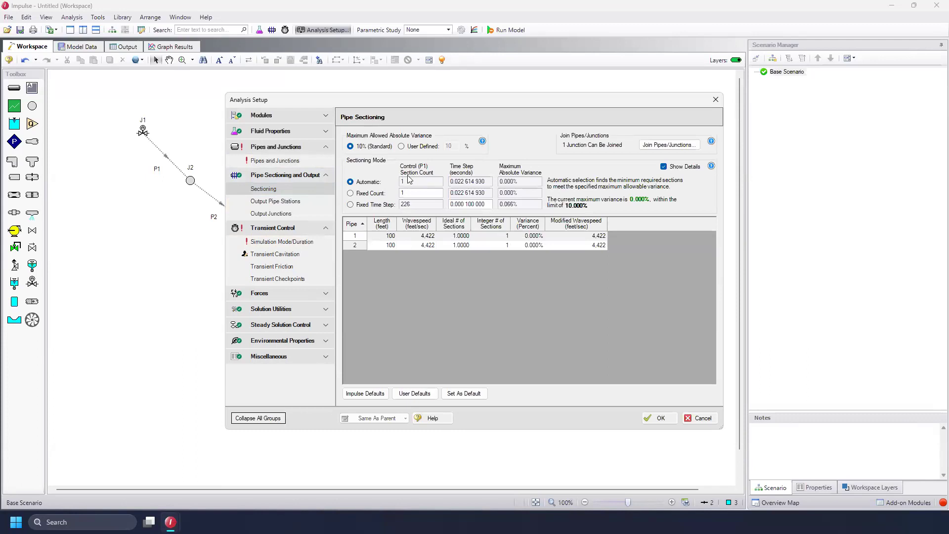
{"action": "left_click", "coordinate": [378, 194]}
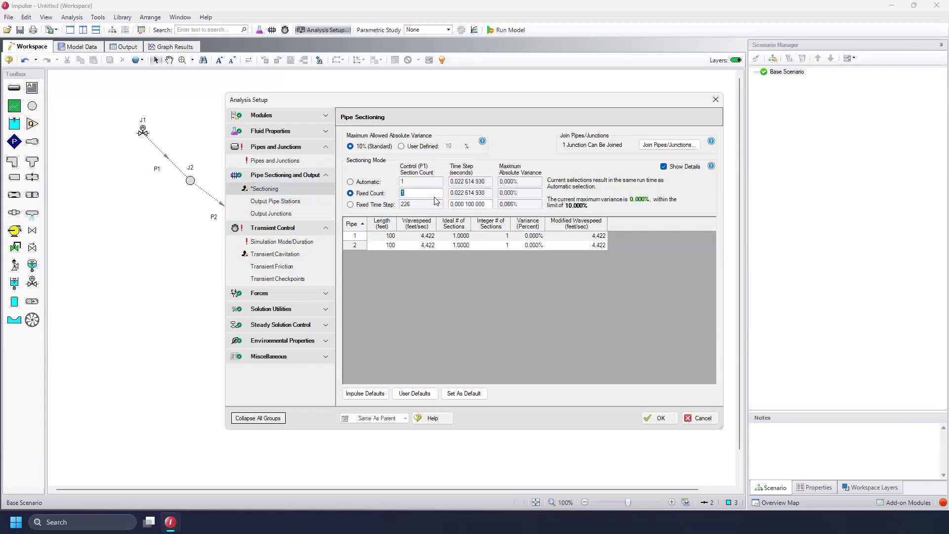
{"action": "type", "text": "20"}
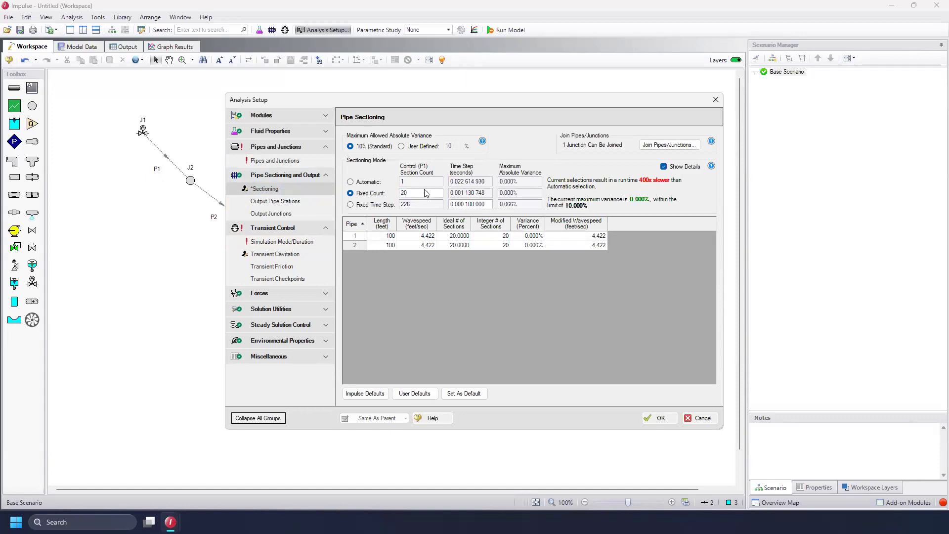
Set the transient simulation stop time to 10 seconds
{"action": "left_click", "coordinate": [285, 243]}
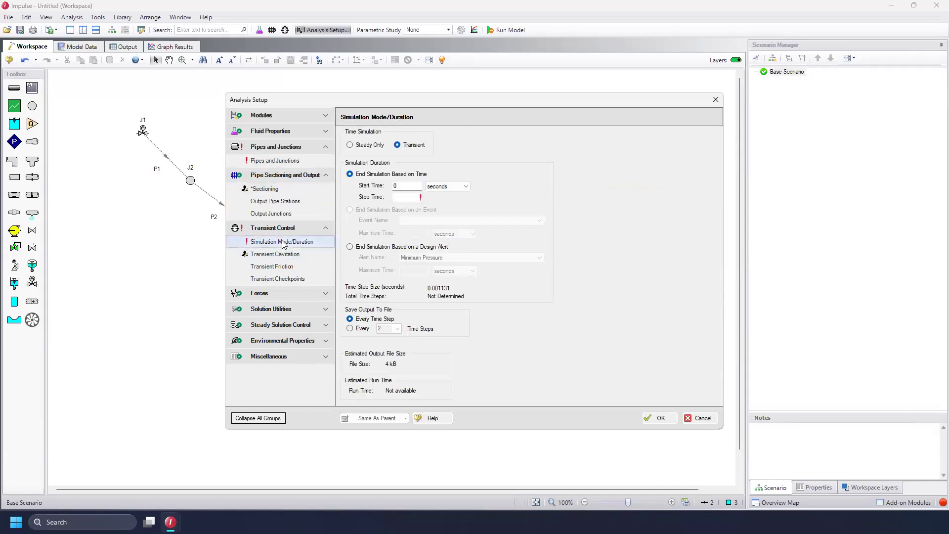
{"action": "left_click", "coordinate": [411, 198]}
{"action": "type", "text": "10"}
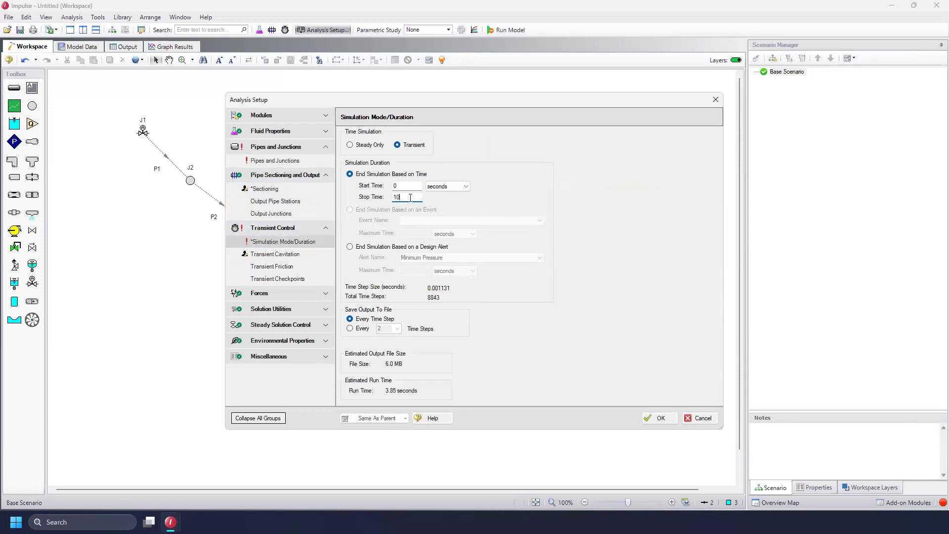
Change the assigned pressure junction's gas vent CdA units to inches2 and close Analysis Setup
{"action": "left_click", "coordinate": [290, 161]}
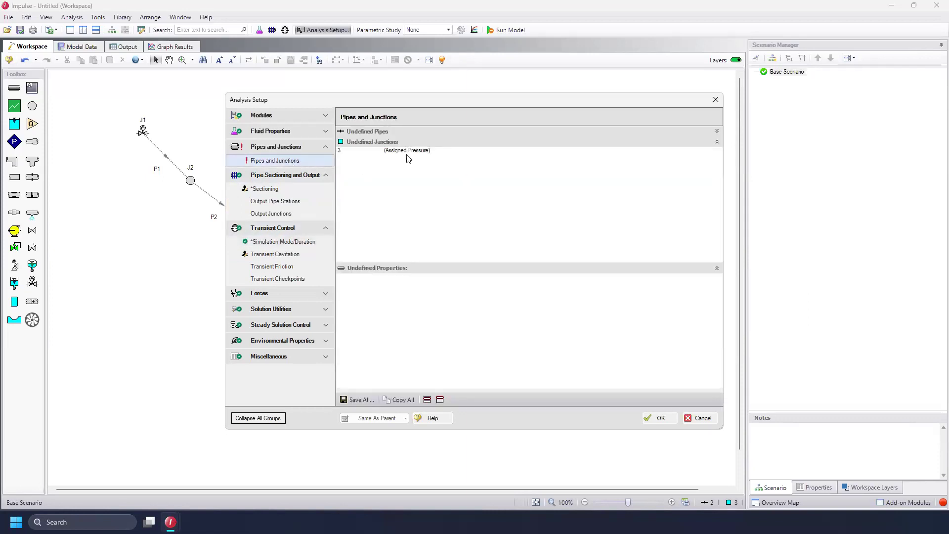
{"action": "double_click", "coordinate": [408, 151]}
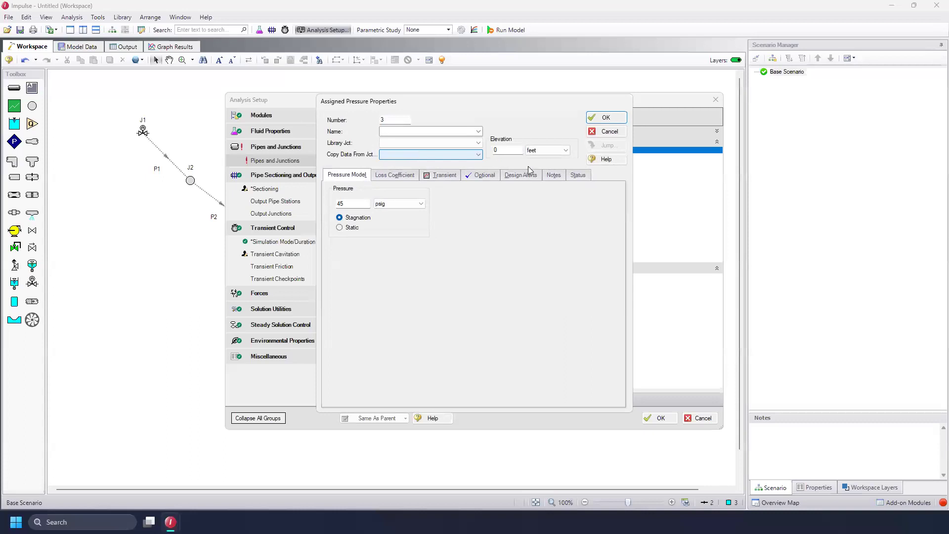
{"action": "left_click", "coordinate": [483, 175]}
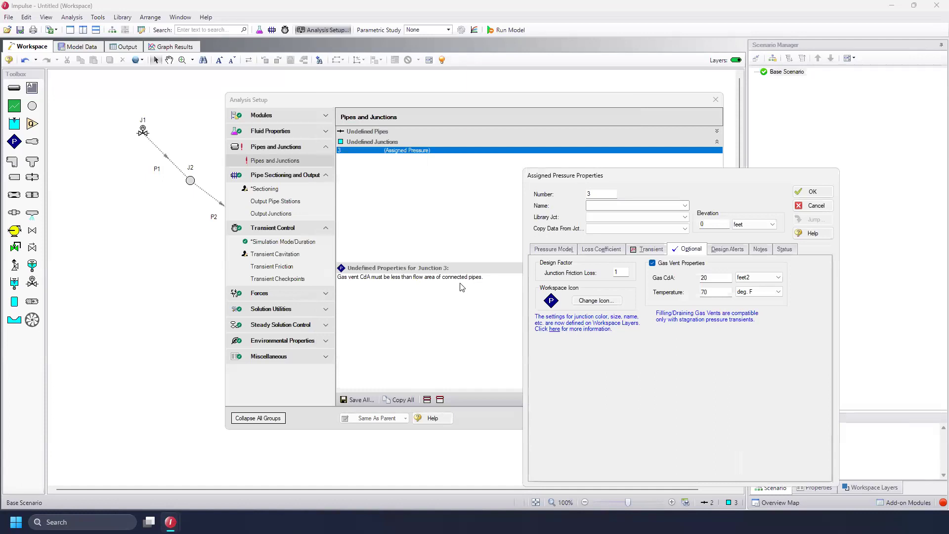
{"action": "left_click", "coordinate": [775, 278]}
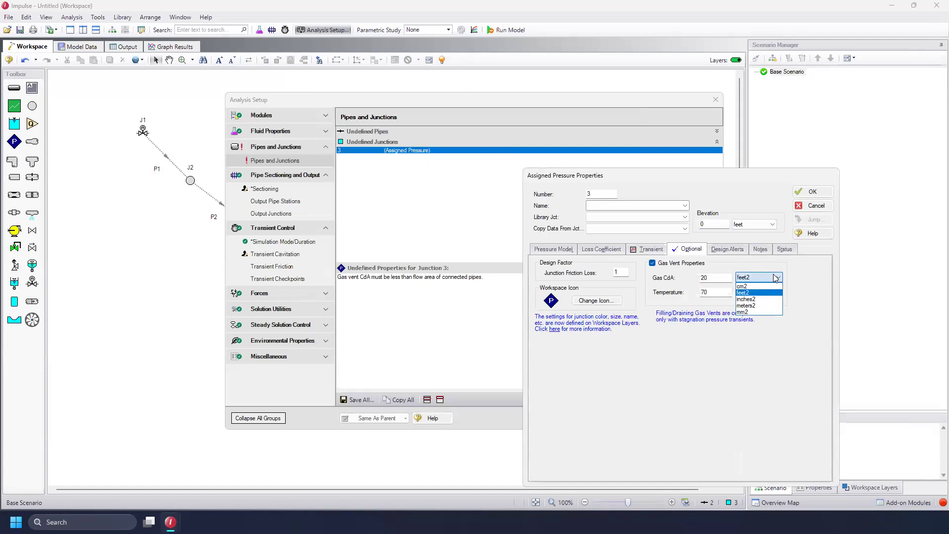
{"action": "left_click", "coordinate": [768, 303]}
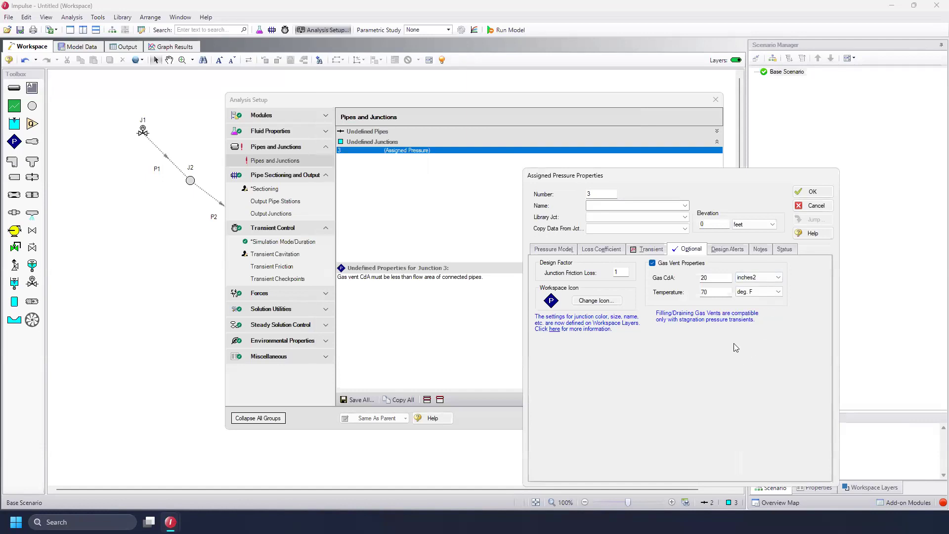
{"action": "left_click", "coordinate": [810, 192]}
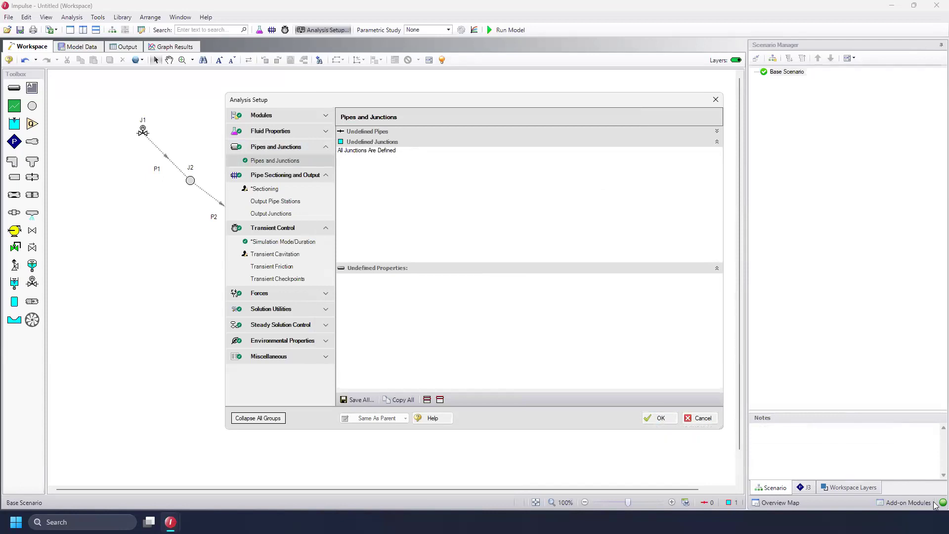
{"action": "left_click", "coordinate": [661, 420]}
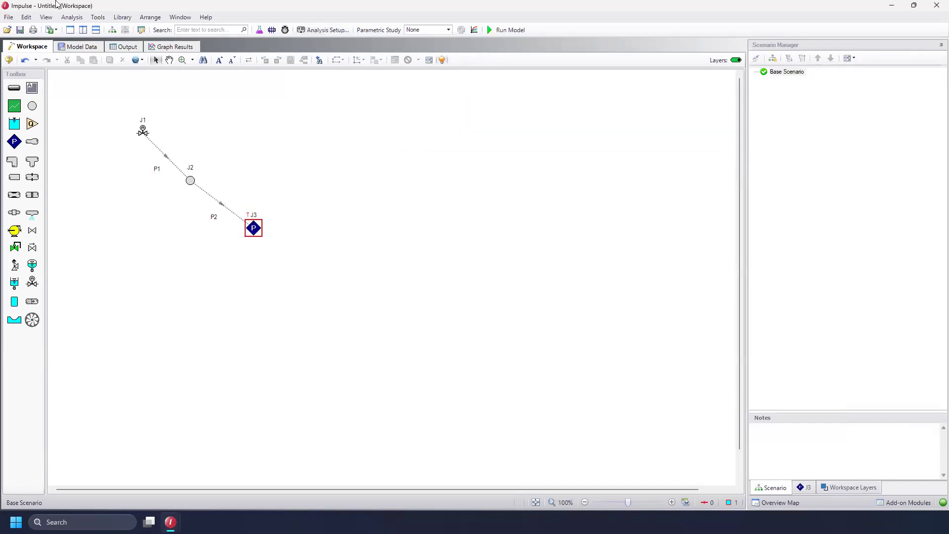
Save the model as Draining
{"action": "left_click", "coordinate": [8, 17]}
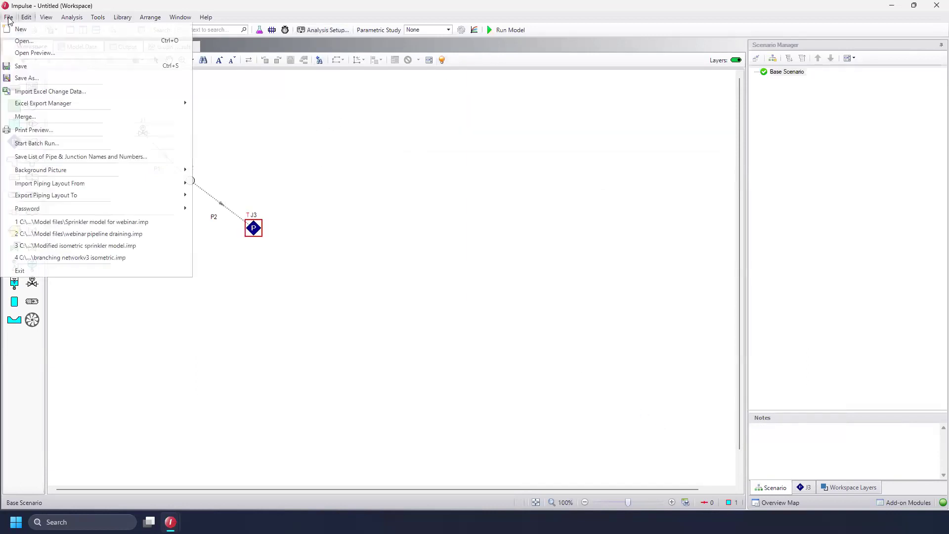
{"action": "left_click", "coordinate": [58, 78]}
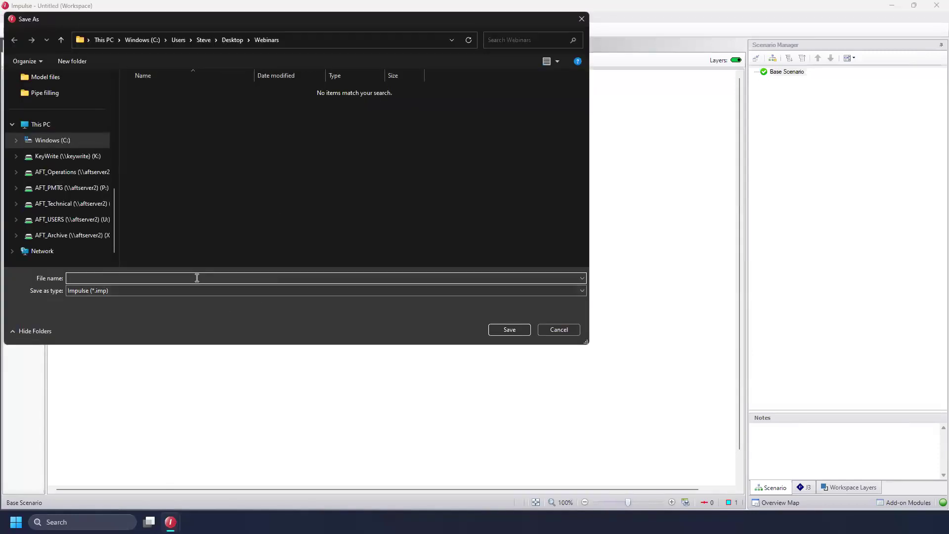
{"action": "type", "text": "Draining"}
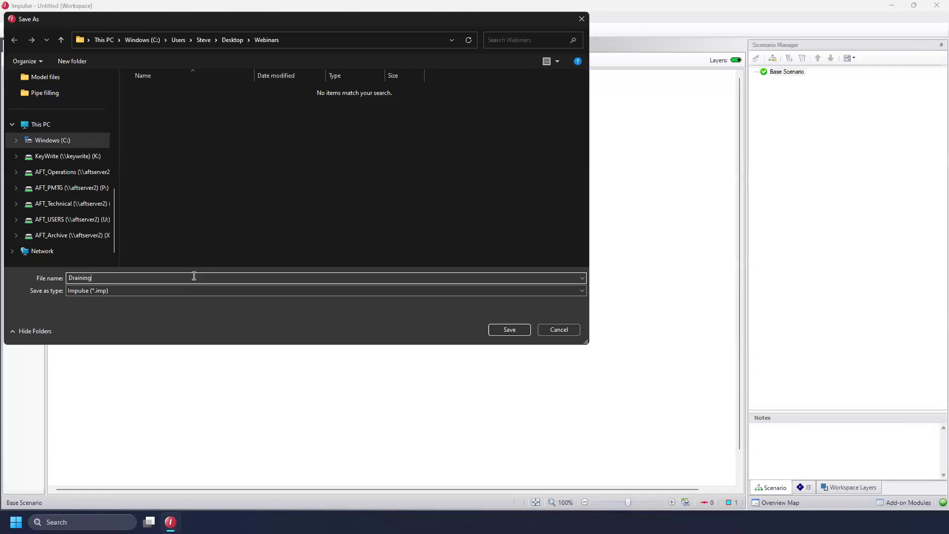
{"action": "left_click", "coordinate": [518, 331]}
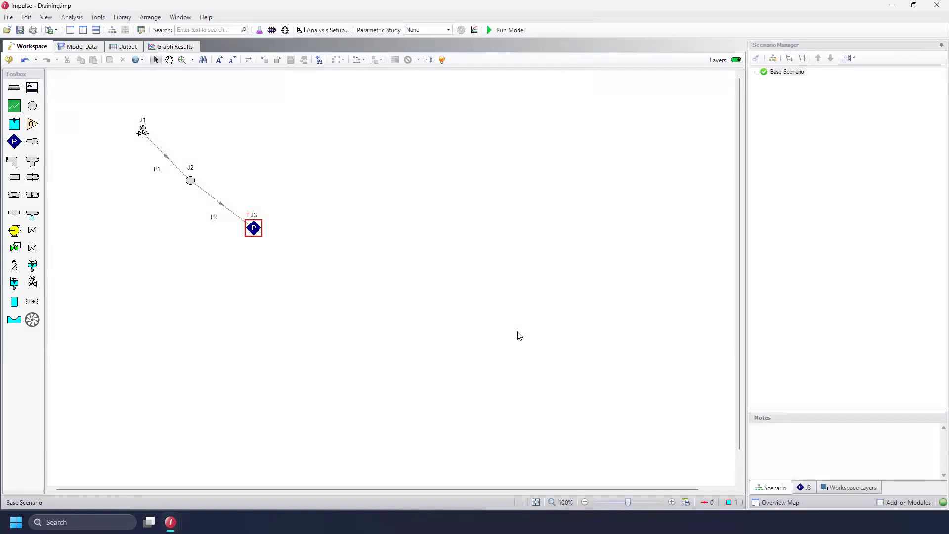
Run the model and open the output results
{"action": "left_click", "coordinate": [519, 30]}
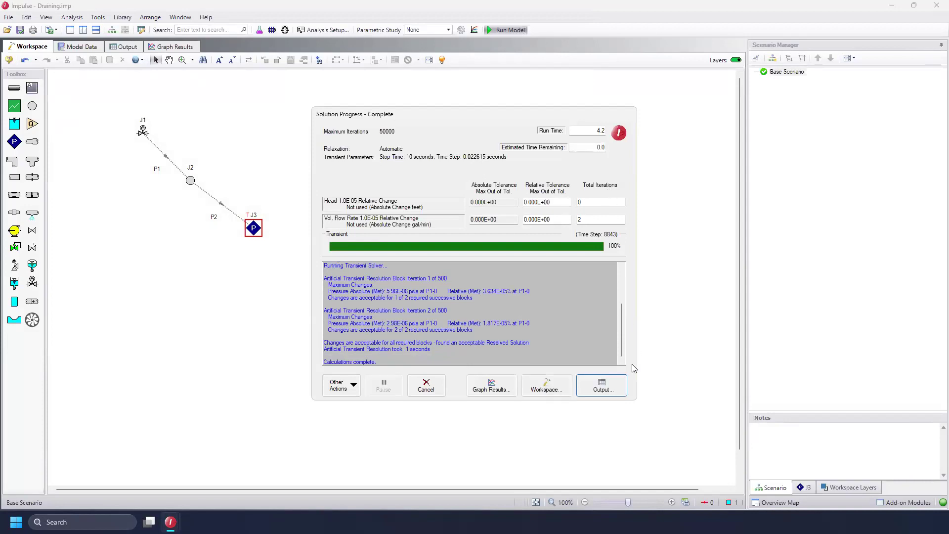
{"action": "left_click", "coordinate": [608, 392]}
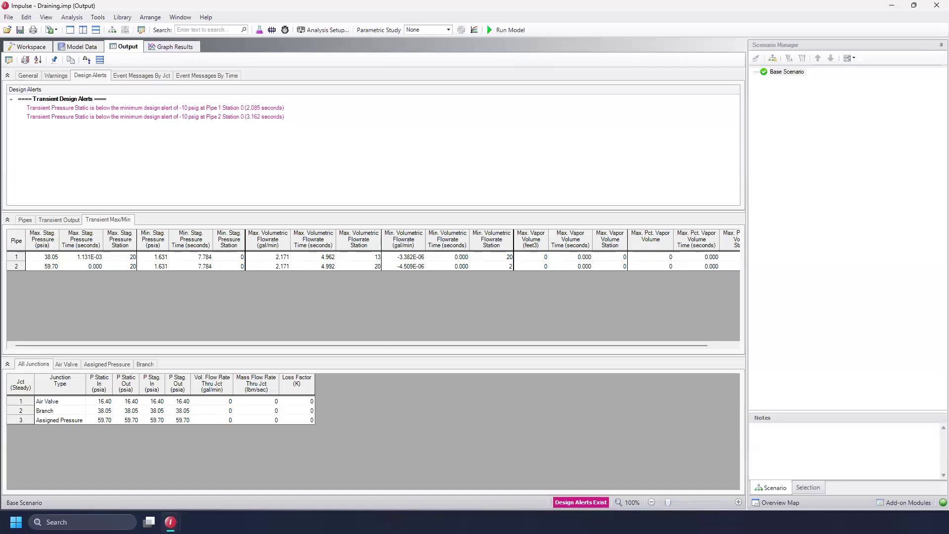
Start a profile graph along pipes 1 and 2
{"action": "left_click", "coordinate": [177, 47]}
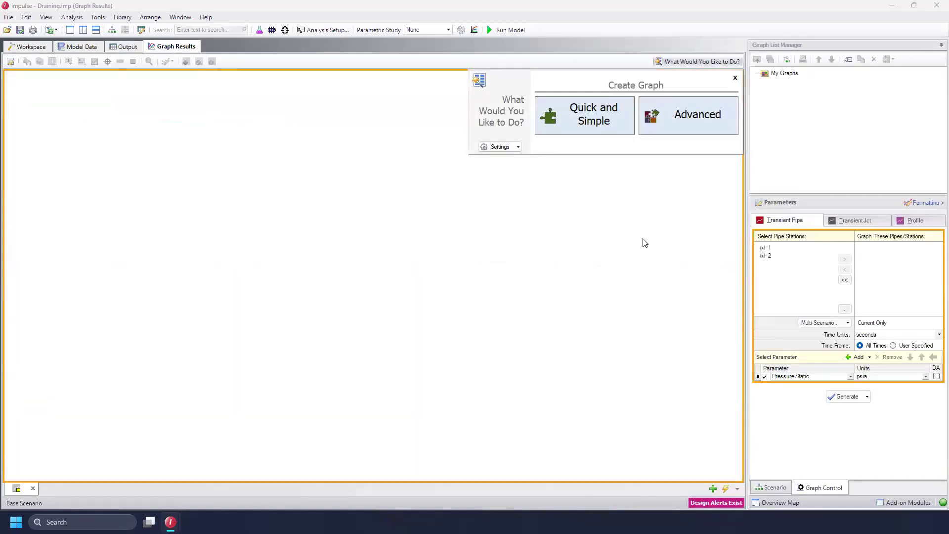
{"action": "left_click", "coordinate": [927, 225]}
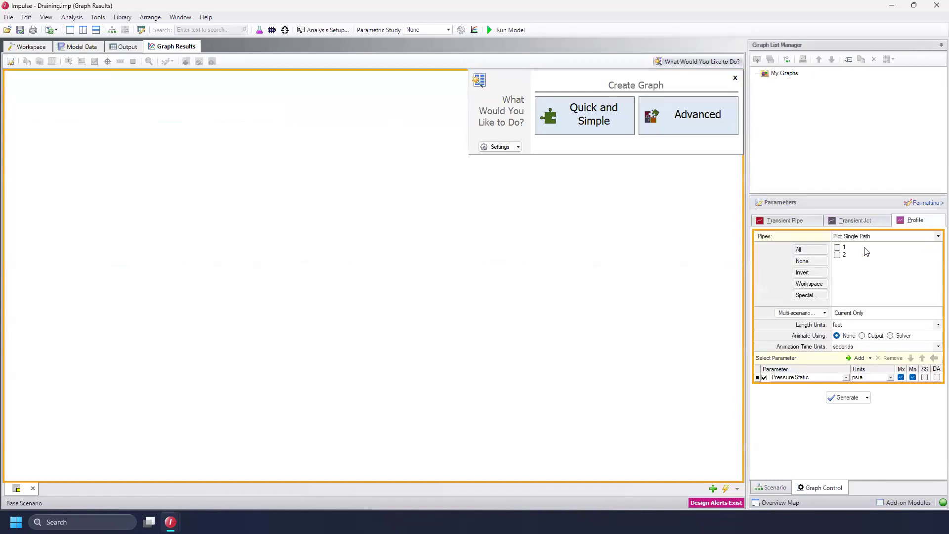
{"action": "left_click", "coordinate": [837, 247]}
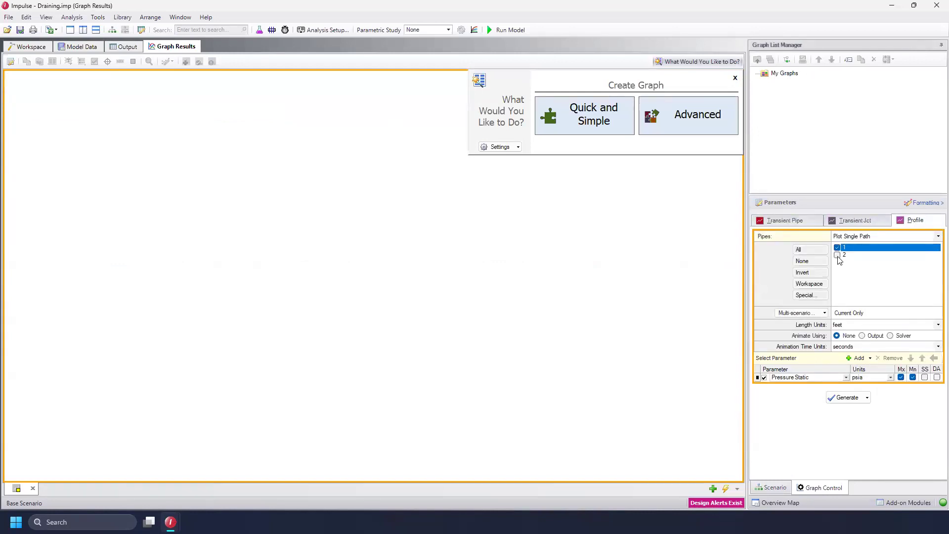
{"action": "left_click", "coordinate": [837, 254]}
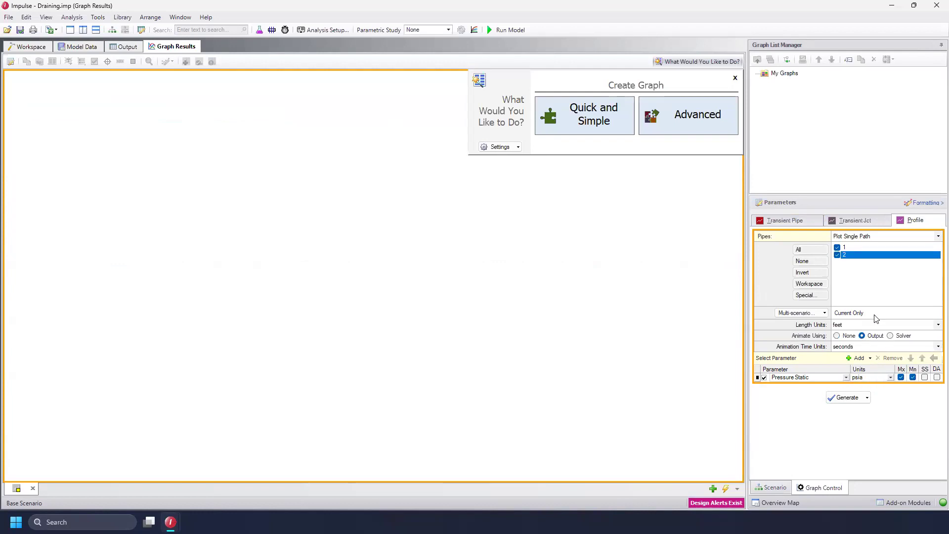
Add Fill/Drain Gas Volume Percent as a second parameter, enable design alerts for Pressure Static, and generate the graph
{"action": "left_click", "coordinate": [852, 358]}
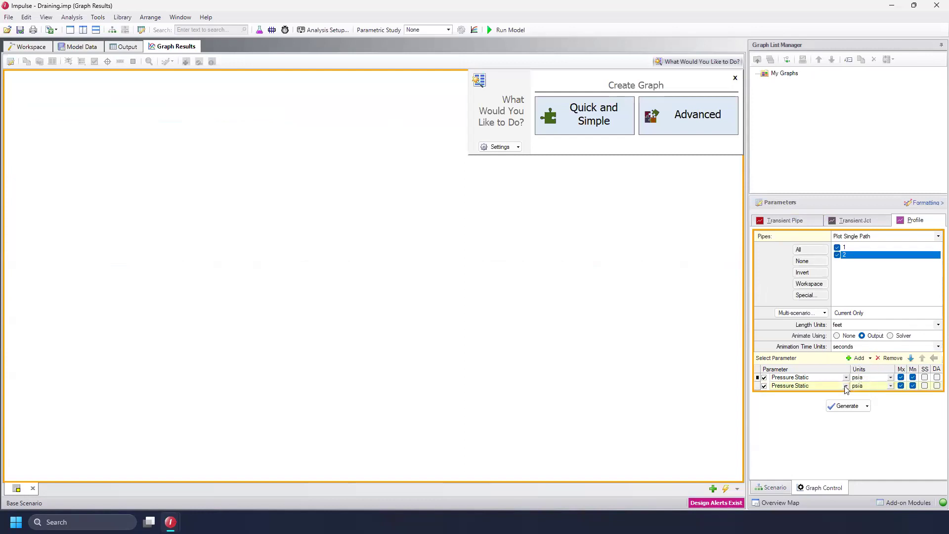
{"action": "left_click", "coordinate": [846, 385]}
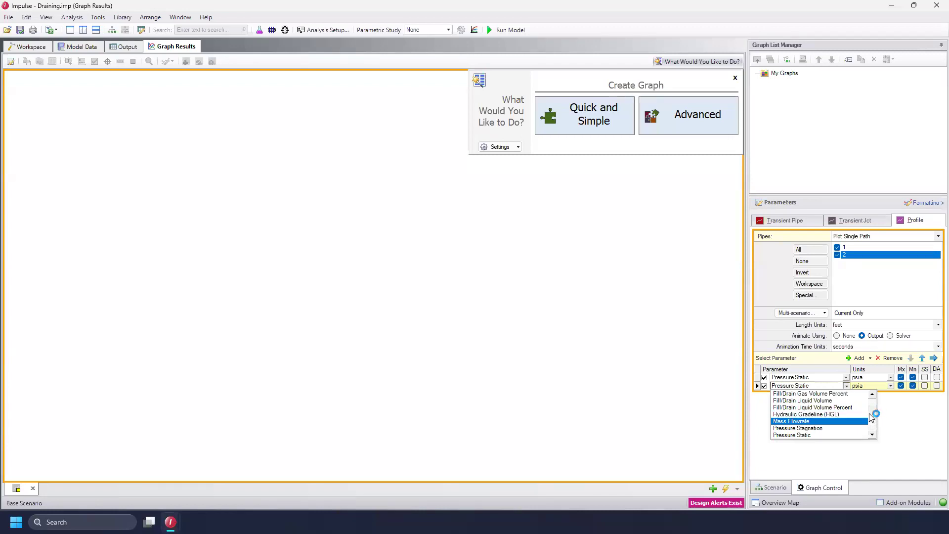
{"action": "left_click", "coordinate": [840, 396]}
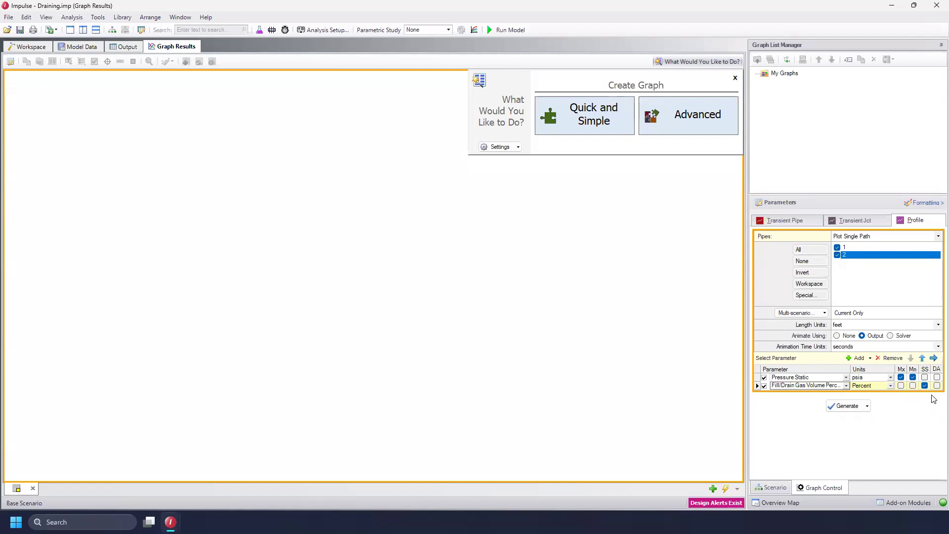
{"action": "left_click", "coordinate": [937, 378]}
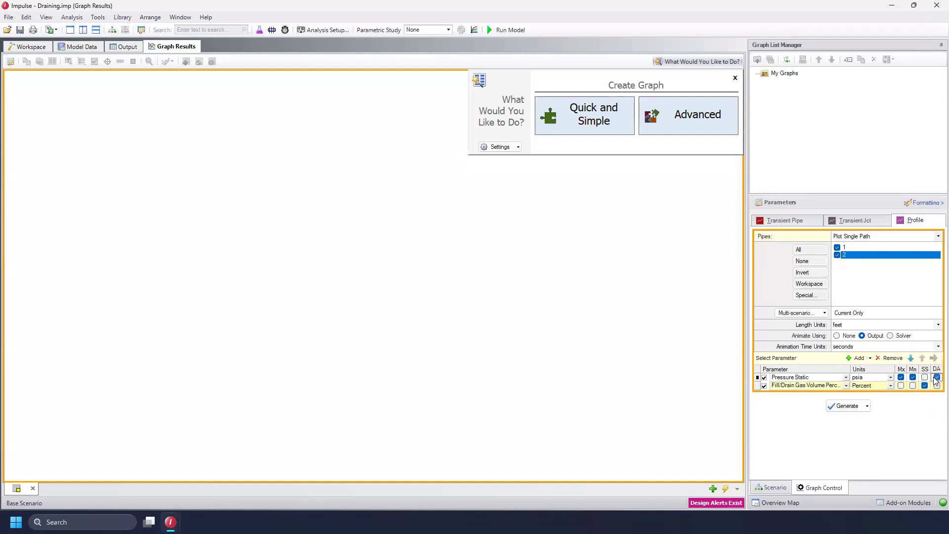
{"action": "left_click", "coordinate": [839, 407]}
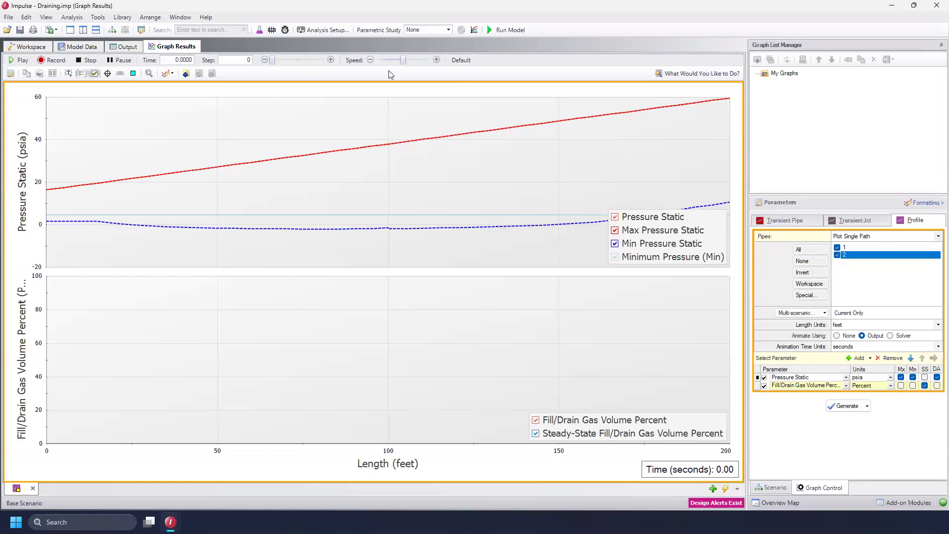
Raise the animation speed and play the profile animation through the draining transient
{"action": "left_click_drag", "start_coordinate": [413, 63], "coordinate": [423, 63]}
{"action": "left_click", "coordinate": [20, 60]}
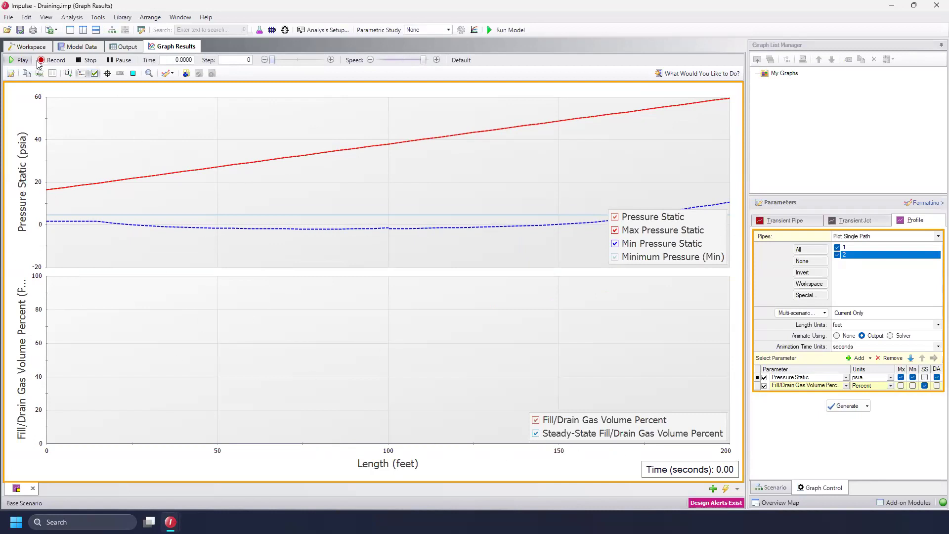
{"action": "left_click", "coordinate": [20, 61]}
{"action": "left_click", "coordinate": [17, 60]}
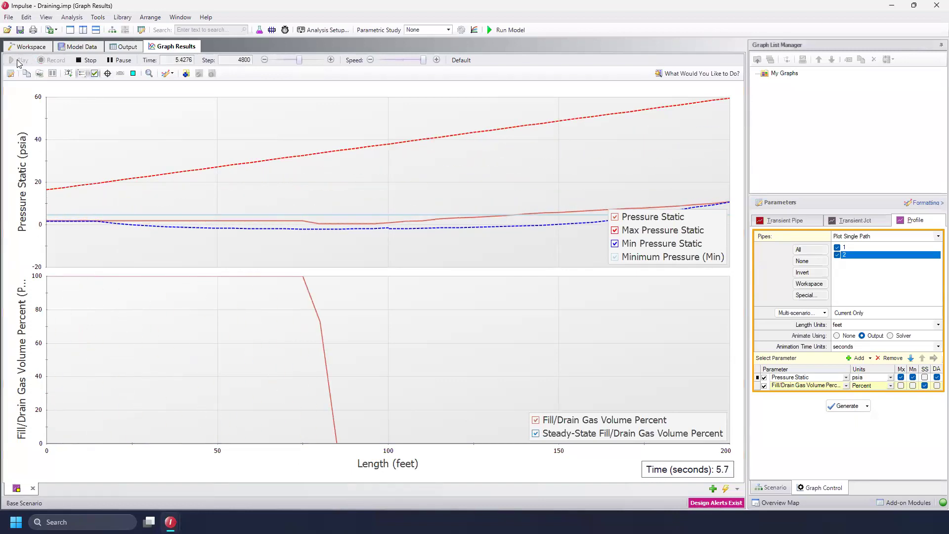
{"action": "left_click", "coordinate": [17, 60]}
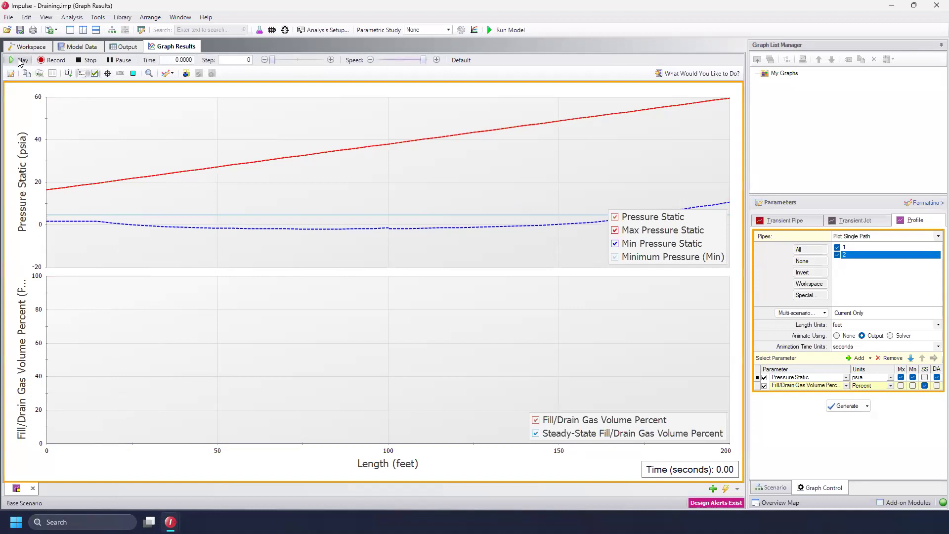
{"action": "left_click", "coordinate": [20, 61]}
Add the graph to the graph list as Profile plot
{"action": "left_click", "coordinate": [186, 74]}
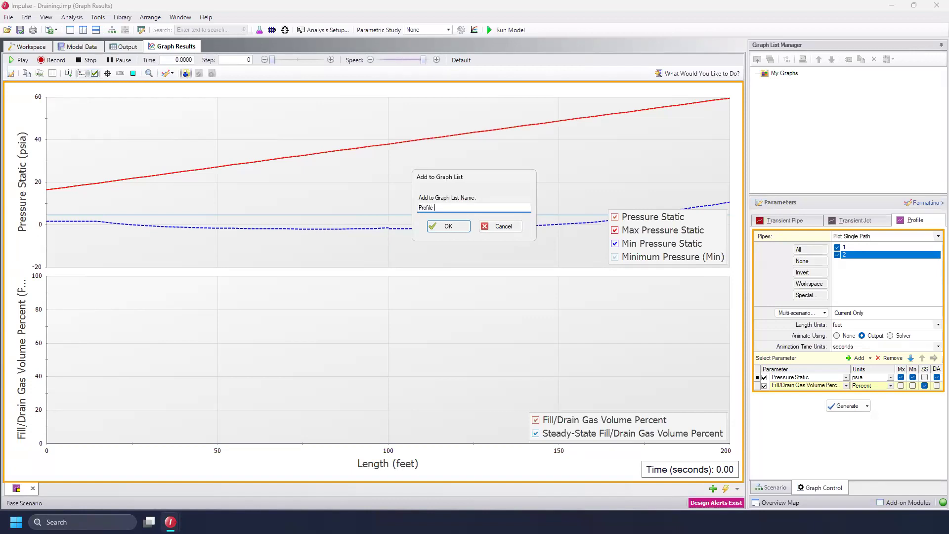
{"action": "left_click", "coordinate": [447, 226]}
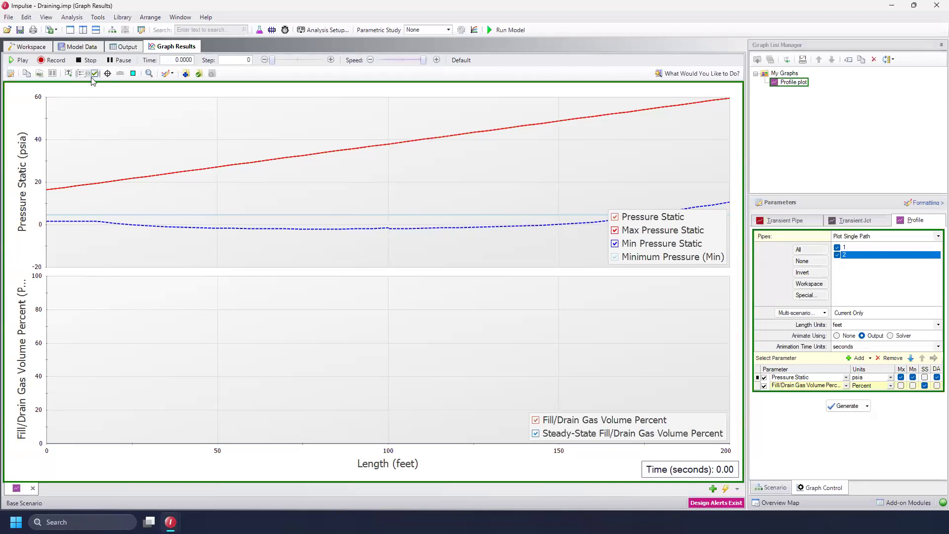
Create two child scenarios of Base Scenario named 1 in2 and 8 in2
{"action": "left_click", "coordinate": [32, 47]}
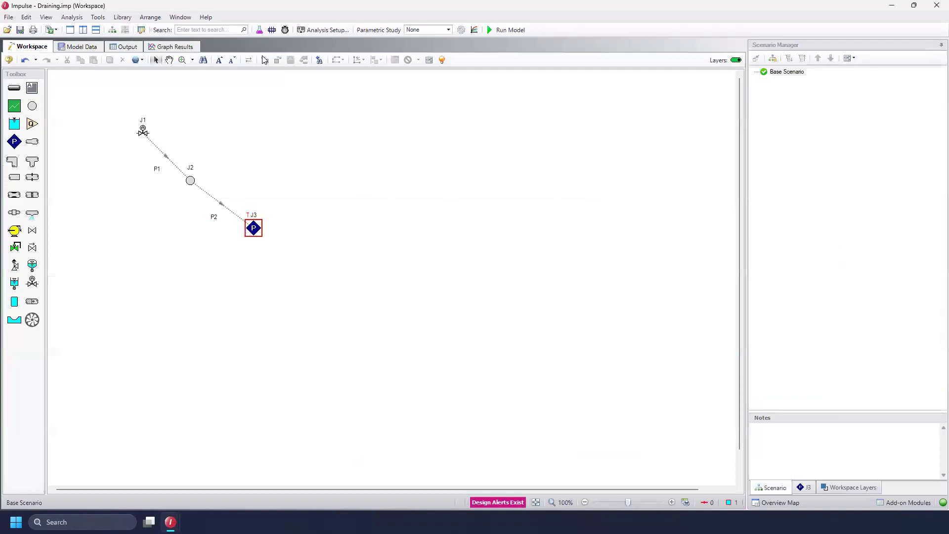
{"action": "right_click", "coordinate": [801, 73]}
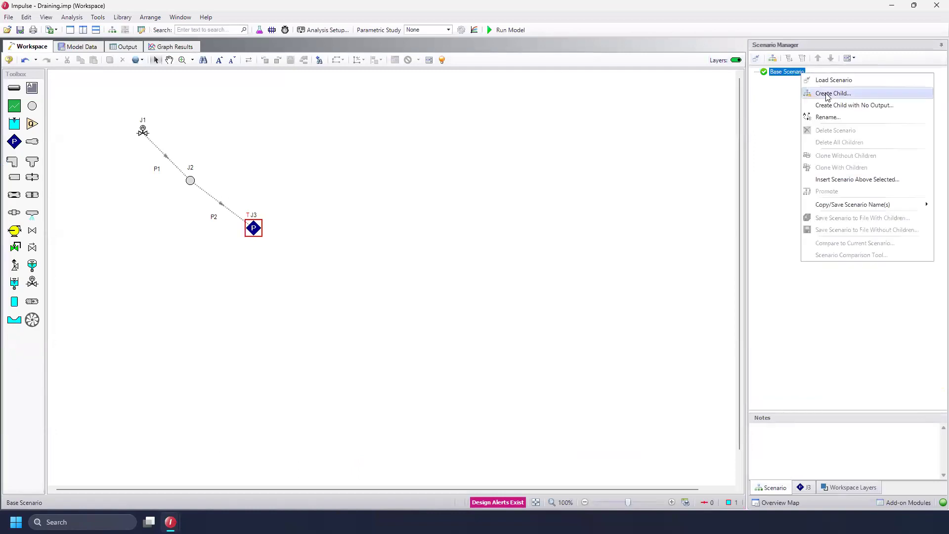
{"action": "left_click", "coordinate": [826, 95]}
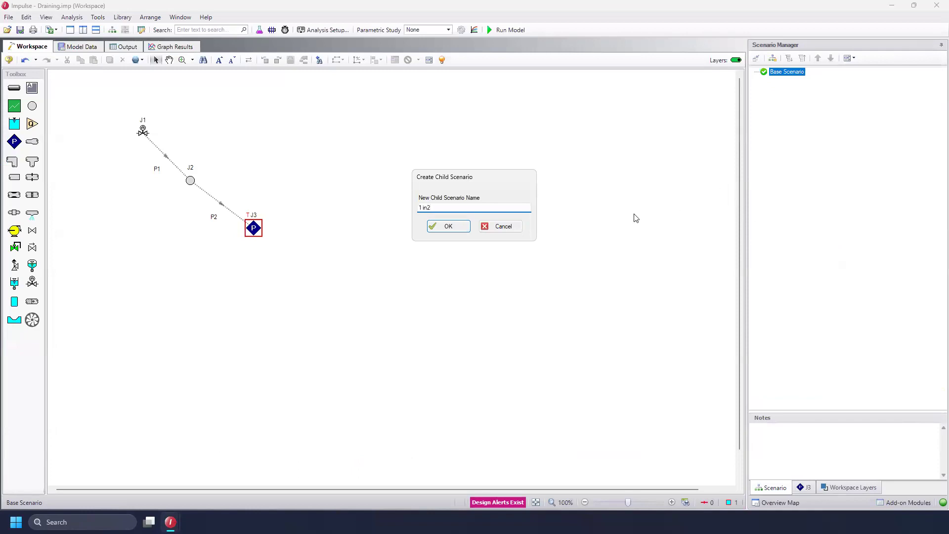
{"action": "left_click", "coordinate": [458, 228]}
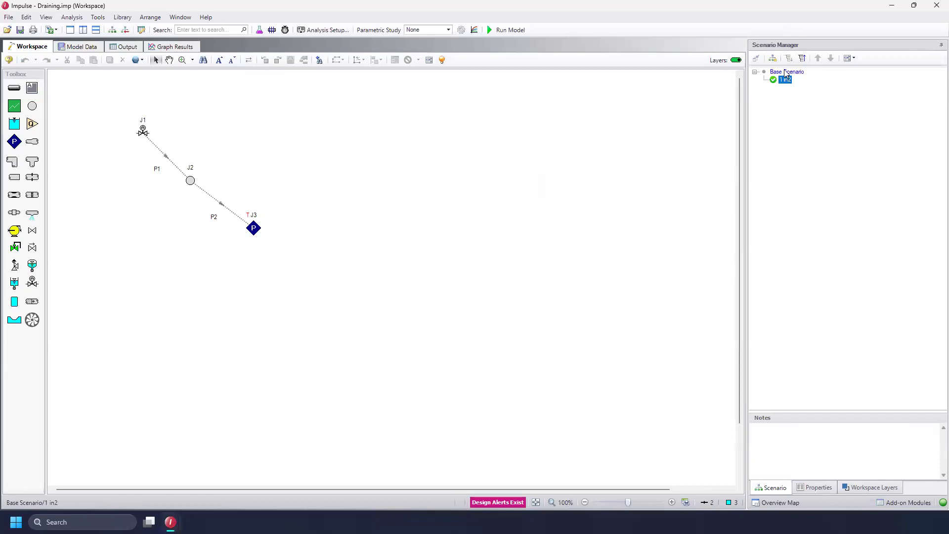
{"action": "right_click", "coordinate": [785, 73]}
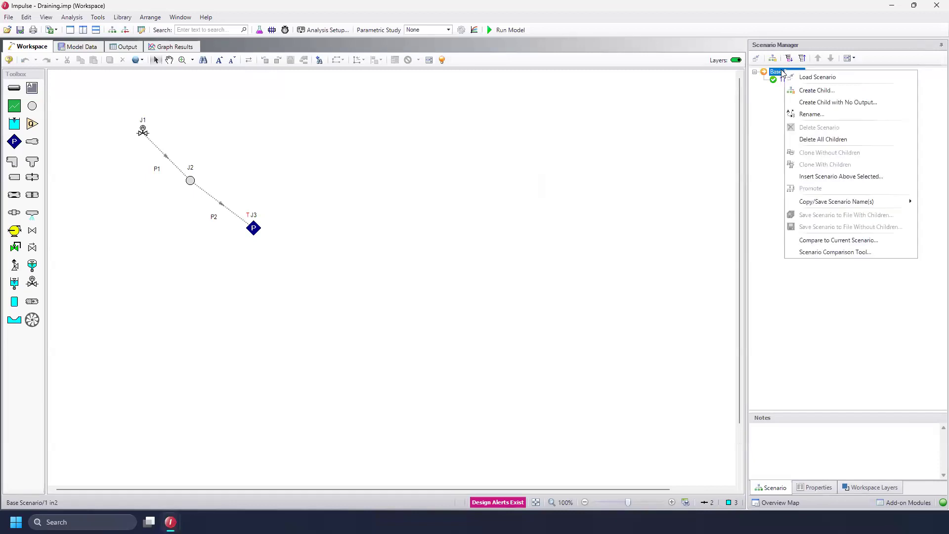
{"action": "left_click", "coordinate": [822, 91]}
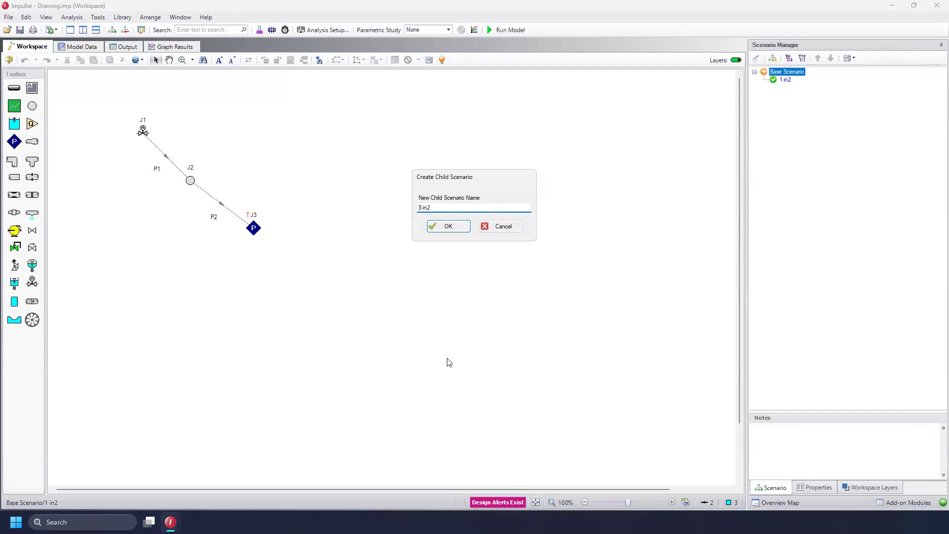
{"action": "left_click", "coordinate": [437, 227]}
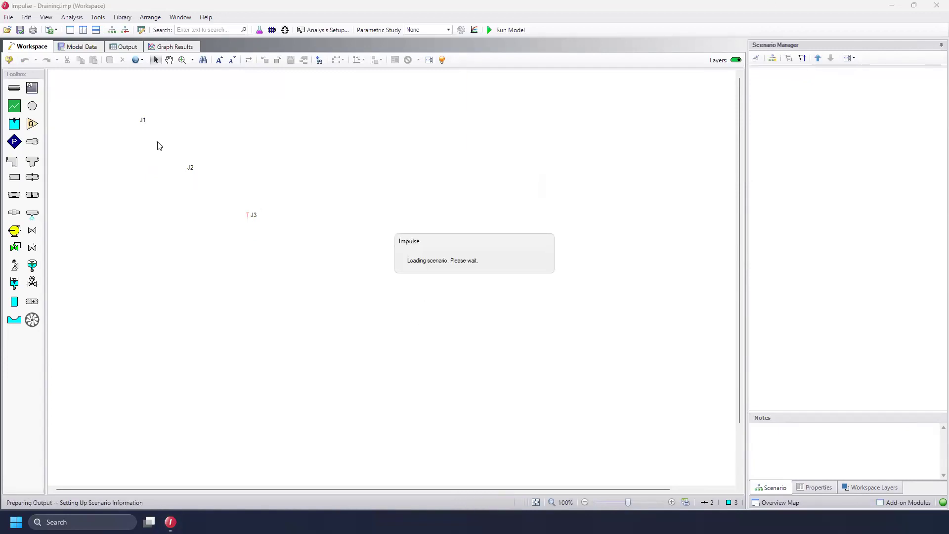
Set the air valve's inflow and outflow CdA to 8 inches2 in the 8 in2 scenario
{"action": "double_click", "coordinate": [143, 132]}
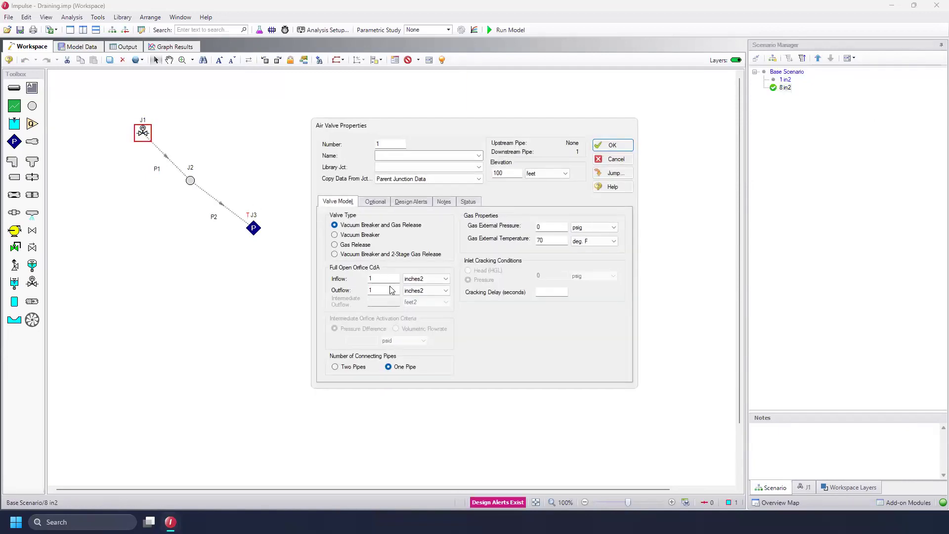
{"action": "left_click", "coordinate": [387, 281]}
{"action": "double_click", "coordinate": [387, 280]}
{"action": "double_click", "coordinate": [386, 291]}
{"action": "type", "text": "8"}
{"action": "left_click", "coordinate": [624, 147]}
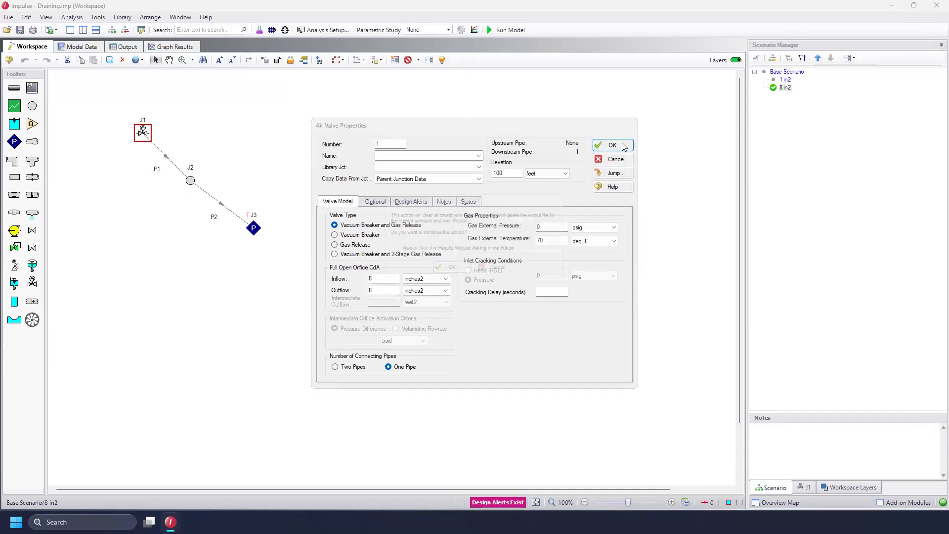
{"action": "left_click", "coordinate": [449, 271]}
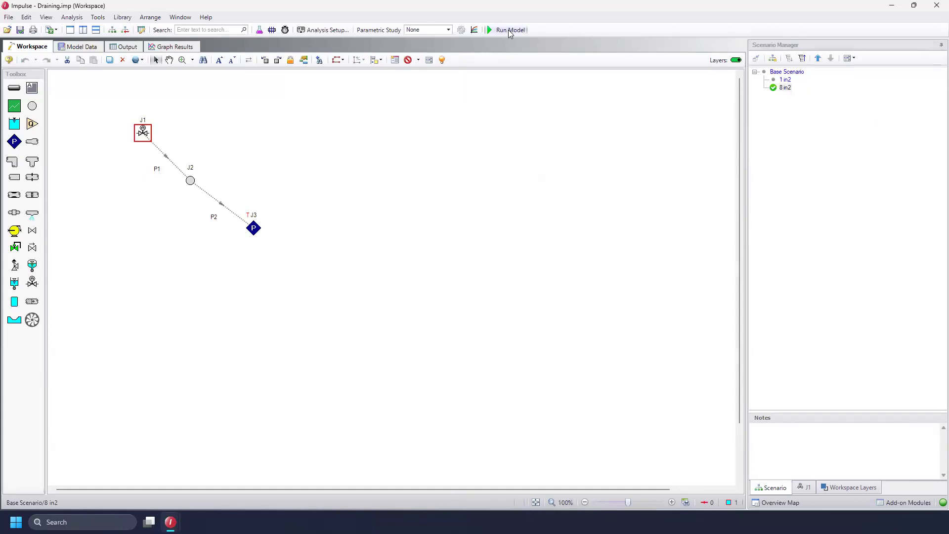
Run the 8 in2 scenario and open the output results
{"action": "left_click", "coordinate": [510, 31]}
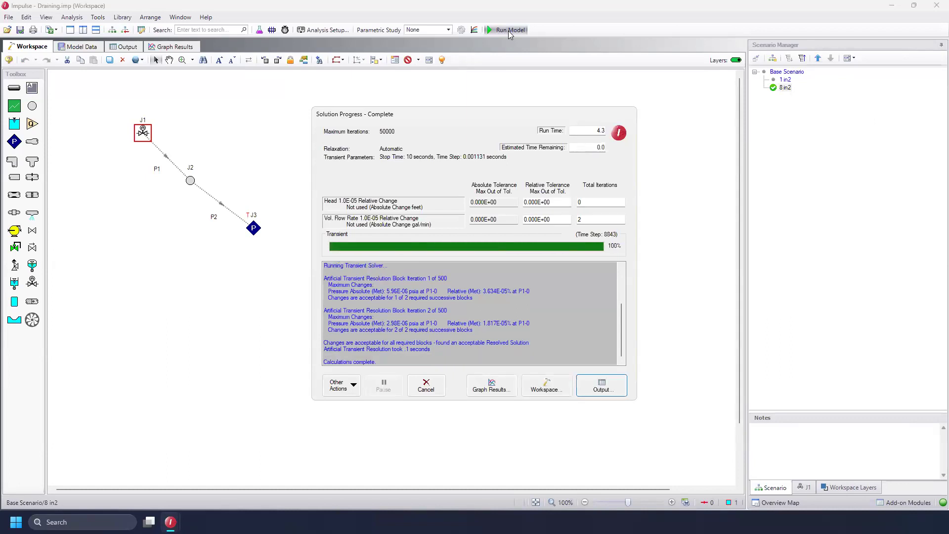
{"action": "left_click", "coordinate": [602, 395]}
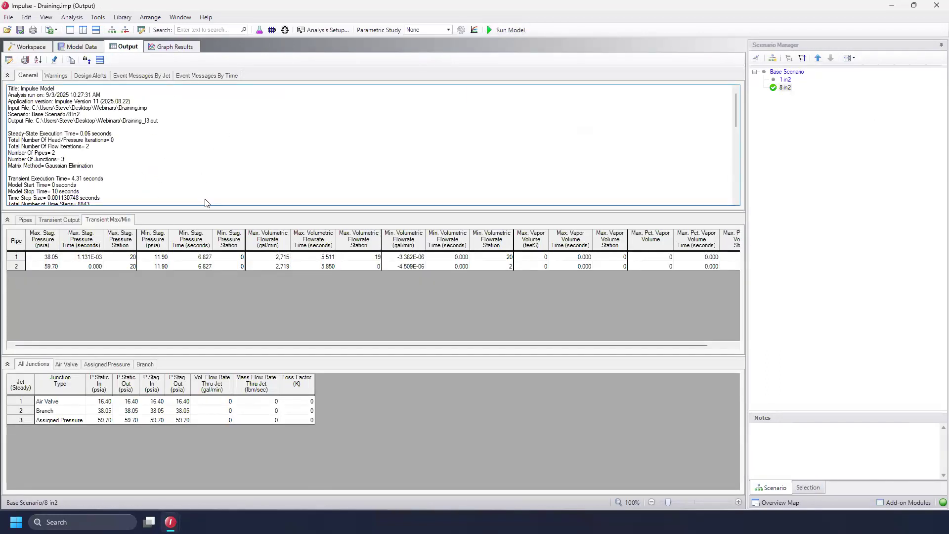
Load the saved Profile plot graph and play its animation
{"action": "left_click", "coordinate": [179, 48]}
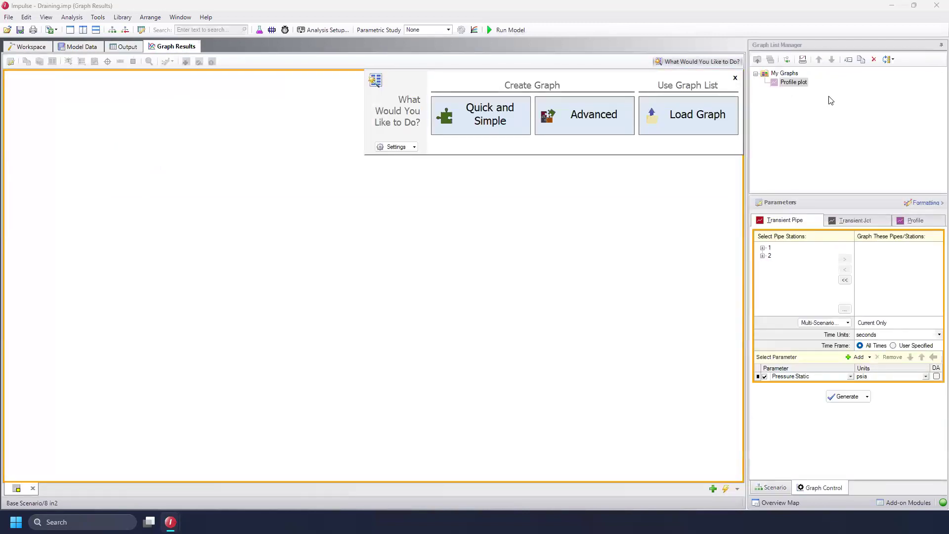
{"action": "double_click", "coordinate": [797, 83]}
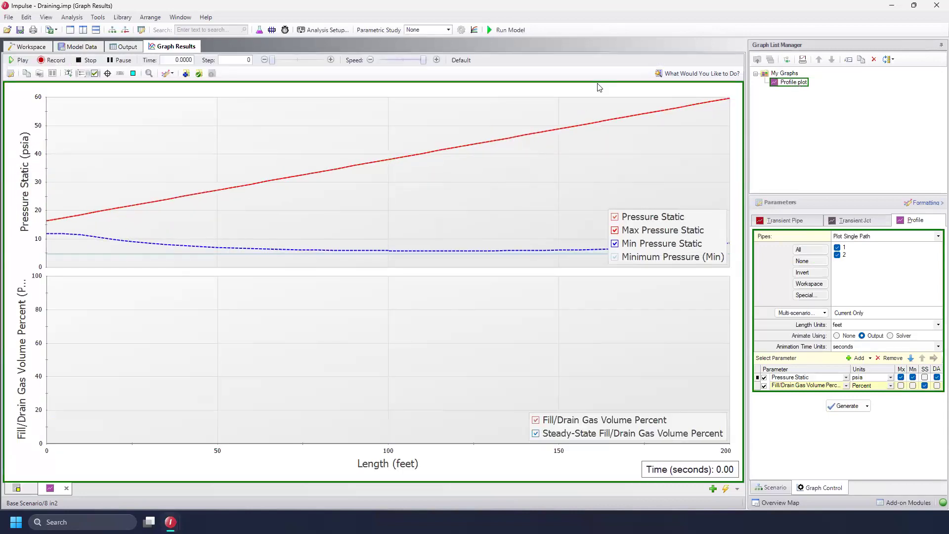
{"action": "left_click_drag", "start_coordinate": [680, 240], "coordinate": [114, 116]}
{"action": "left_click", "coordinate": [22, 61]}
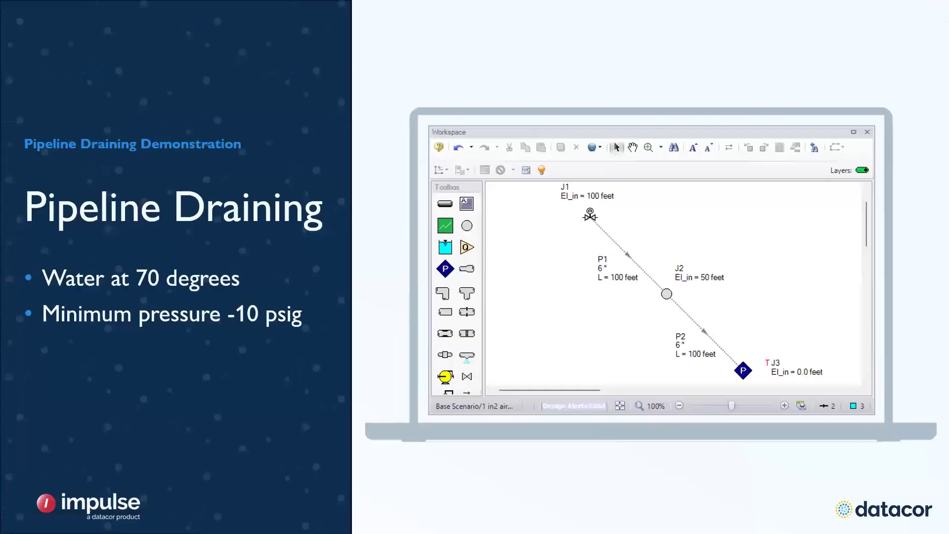
{"action": "left_click", "coordinate": [855, 470]}
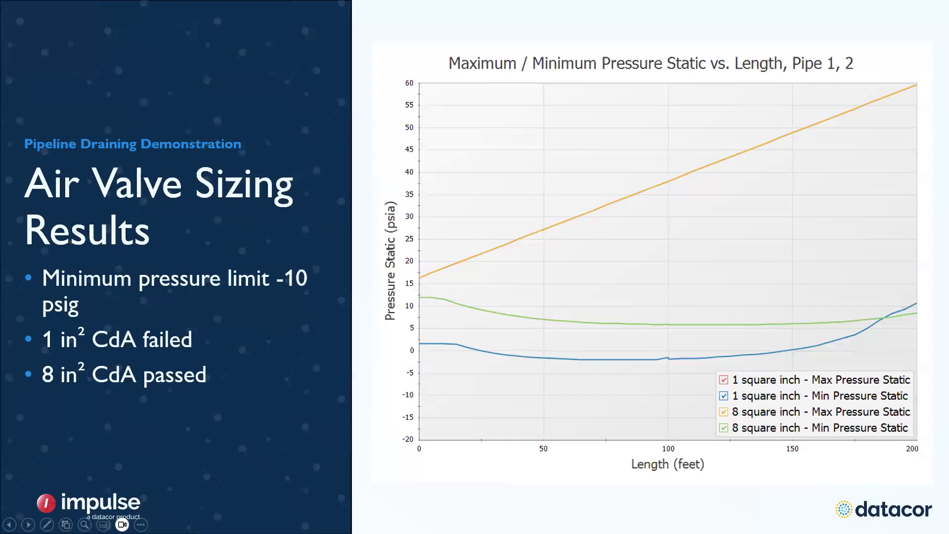
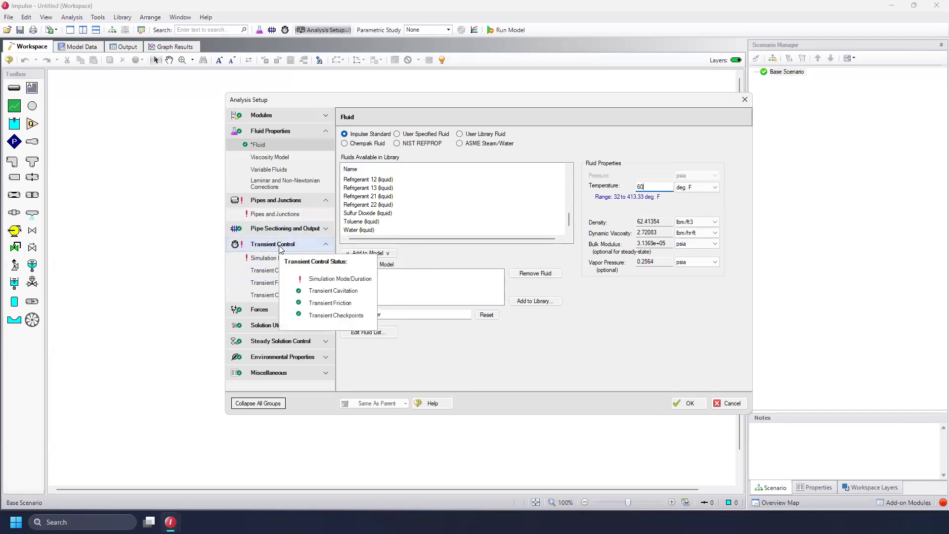
Enable the Filling/Draining option in the transient cavitation settings of the analysis setup
{"action": "left_click", "coordinate": [267, 271]}
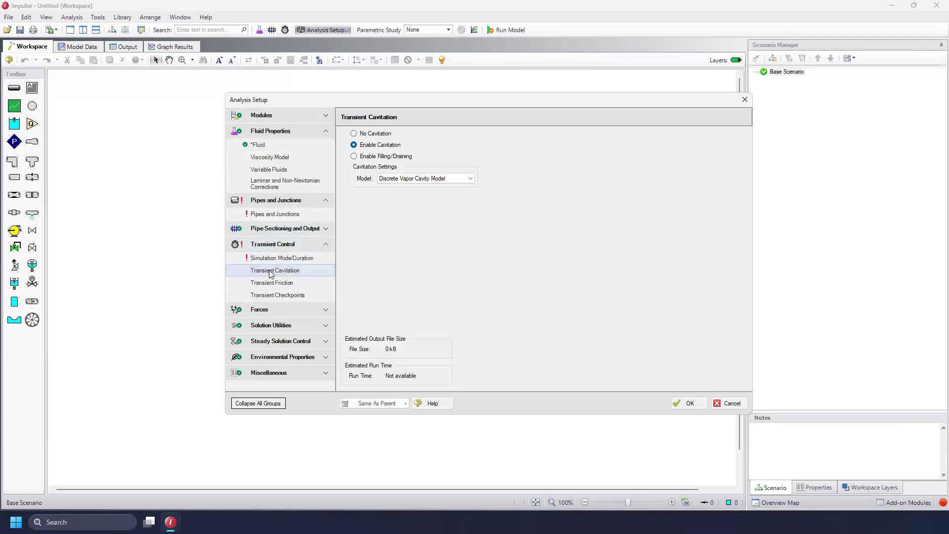
{"action": "left_click", "coordinate": [382, 160]}
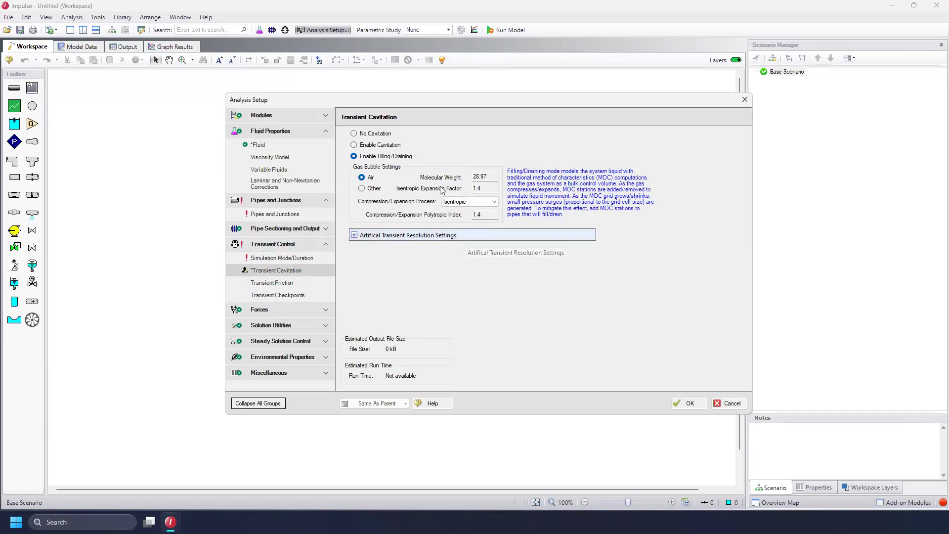
{"action": "left_click", "coordinate": [682, 404]}
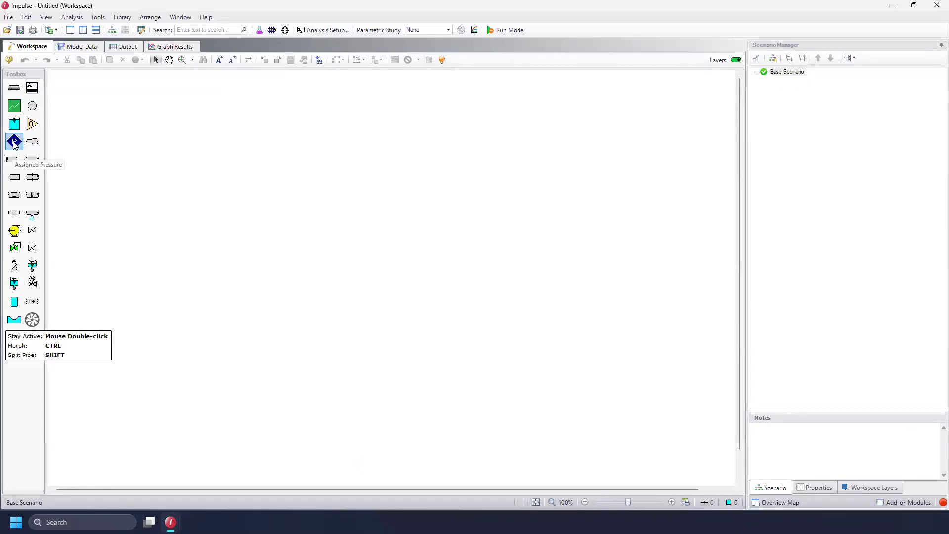
Place an assigned pressure junction on the workspace and turn on the grid display
{"action": "left_click_drag", "start_coordinate": [14, 143], "coordinate": [95, 307]}
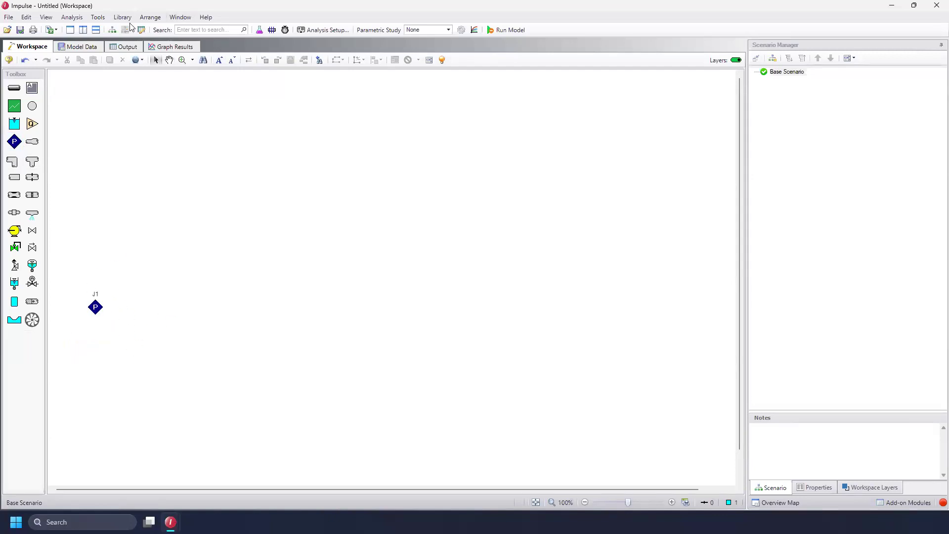
{"action": "left_click", "coordinate": [95, 18]}
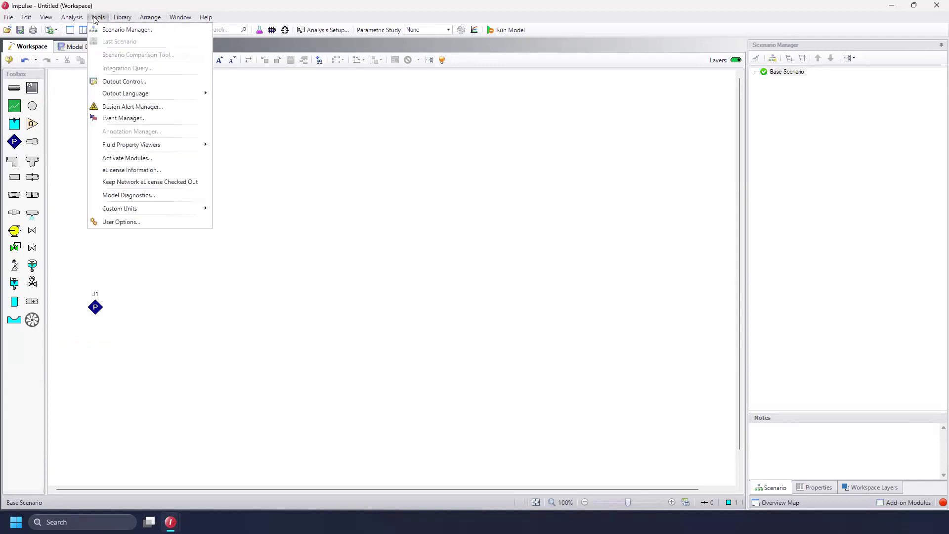
{"action": "mouse_move", "coordinate": [151, 18]}
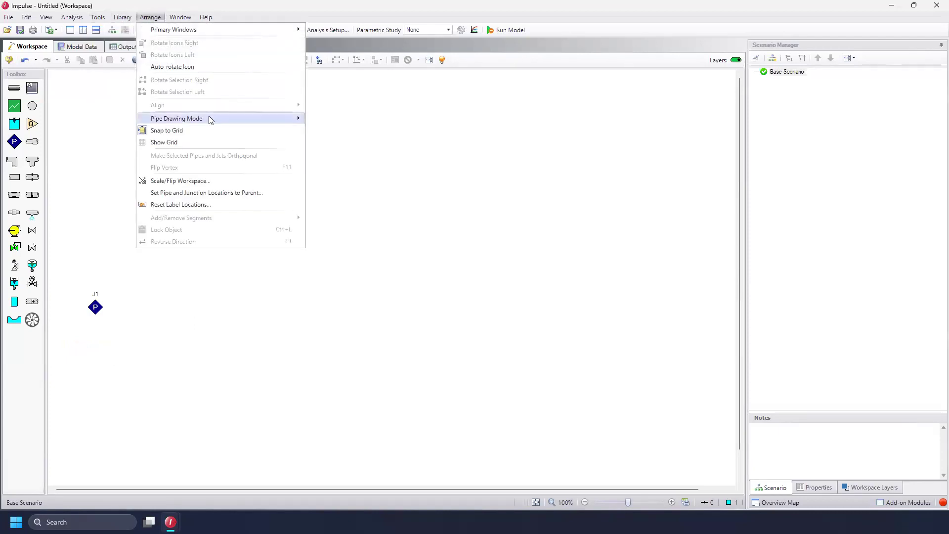
{"action": "left_click", "coordinate": [201, 140]}
Switch the pipe drawing mode to Isometric, snapping pipes to the isometric grid
{"action": "left_click", "coordinate": [122, 19]}
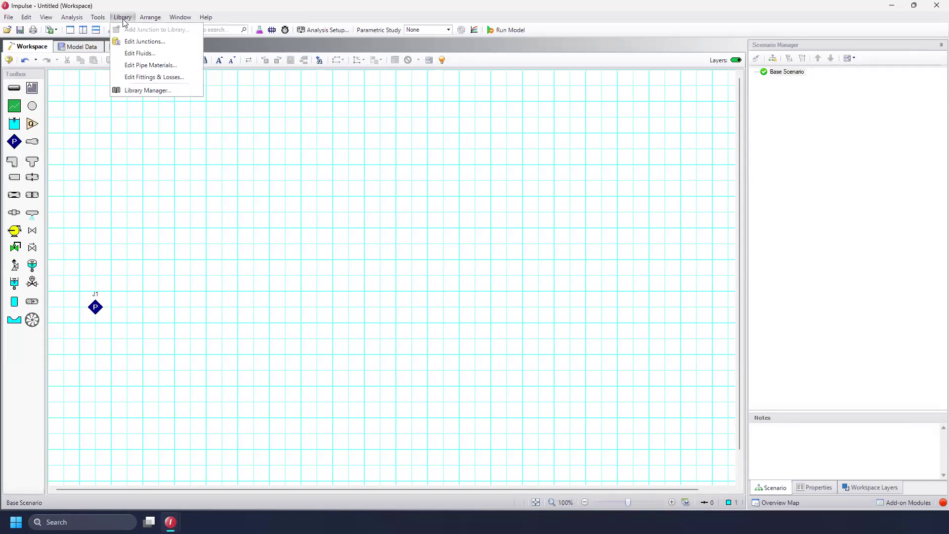
{"action": "mouse_move", "coordinate": [101, 19]}
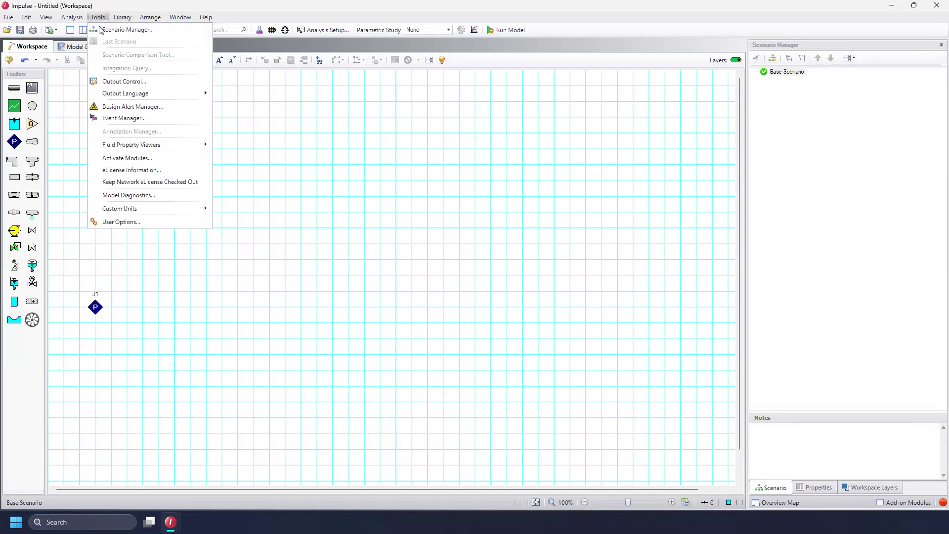
{"action": "mouse_move", "coordinate": [150, 18]}
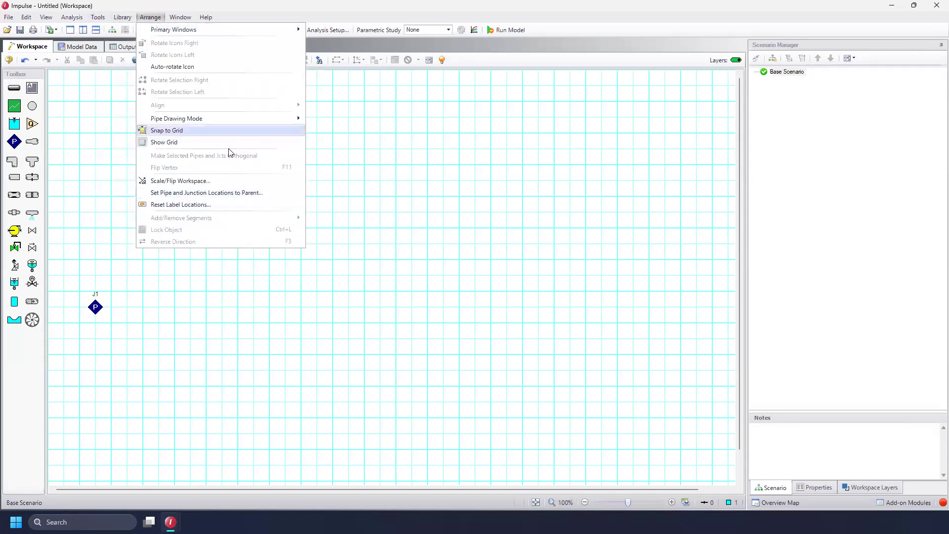
{"action": "mouse_move", "coordinate": [241, 123]}
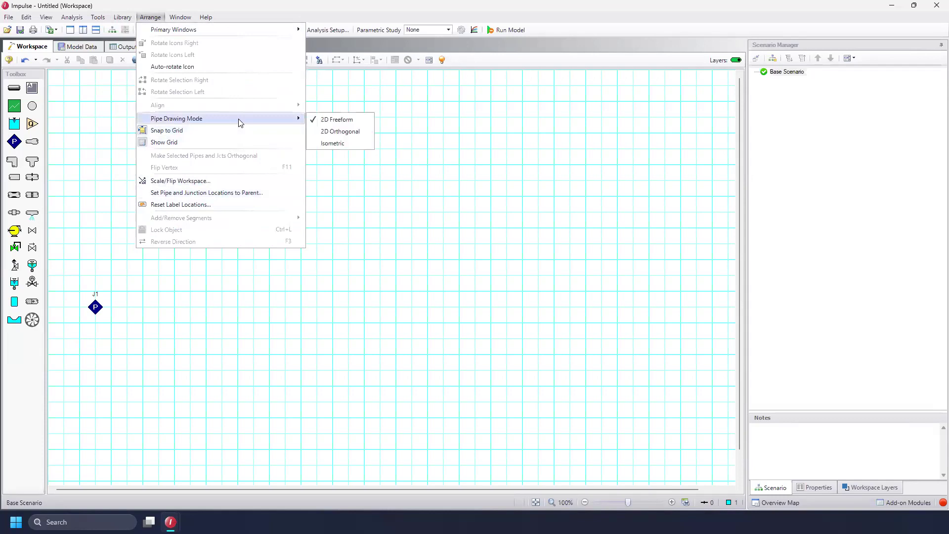
{"action": "left_click", "coordinate": [353, 144]}
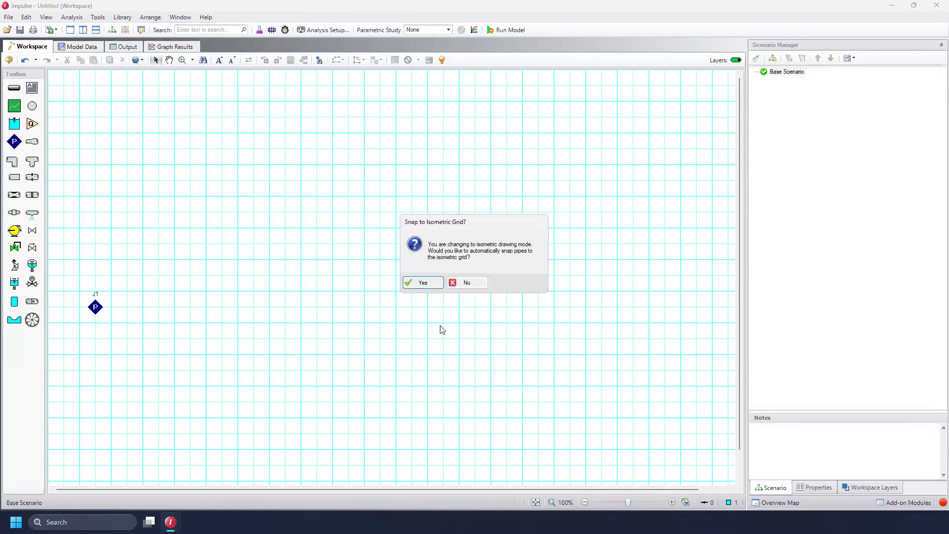
{"action": "left_click", "coordinate": [428, 283]}
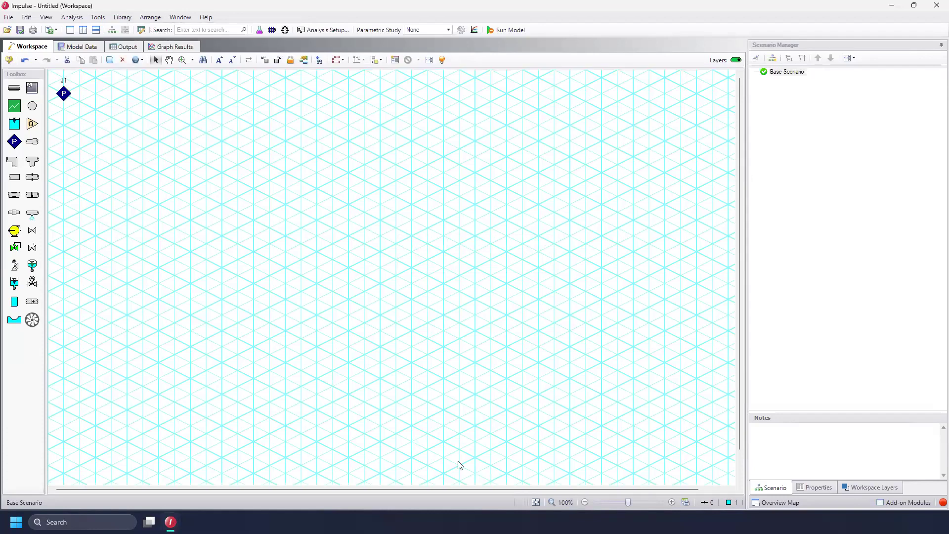
Move the assigned pressure junction lower and place a pump junction to its lower right
{"action": "left_click_drag", "start_coordinate": [64, 91], "coordinate": [129, 378]}
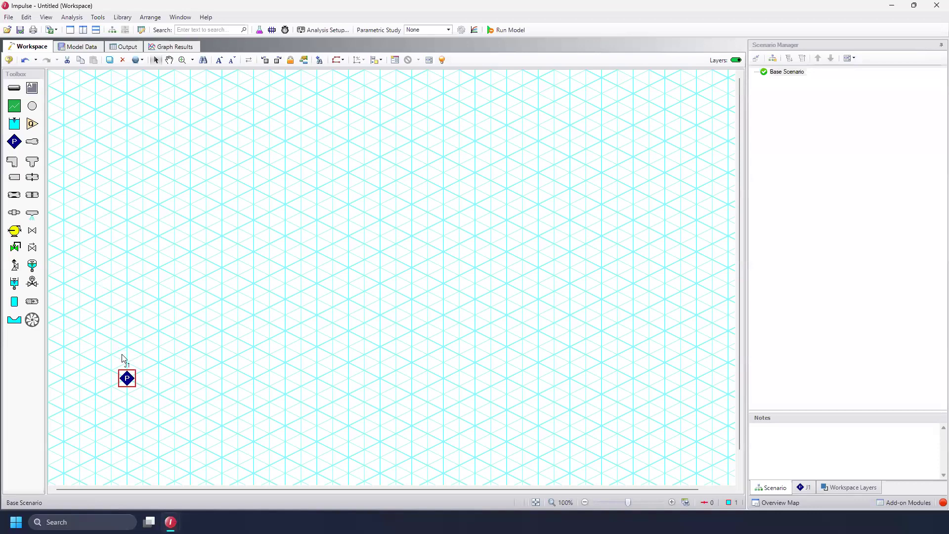
{"action": "left_click_drag", "start_coordinate": [740, 345], "coordinate": [739, 372]}
{"action": "left_click_drag", "start_coordinate": [14, 230], "coordinate": [222, 398]}
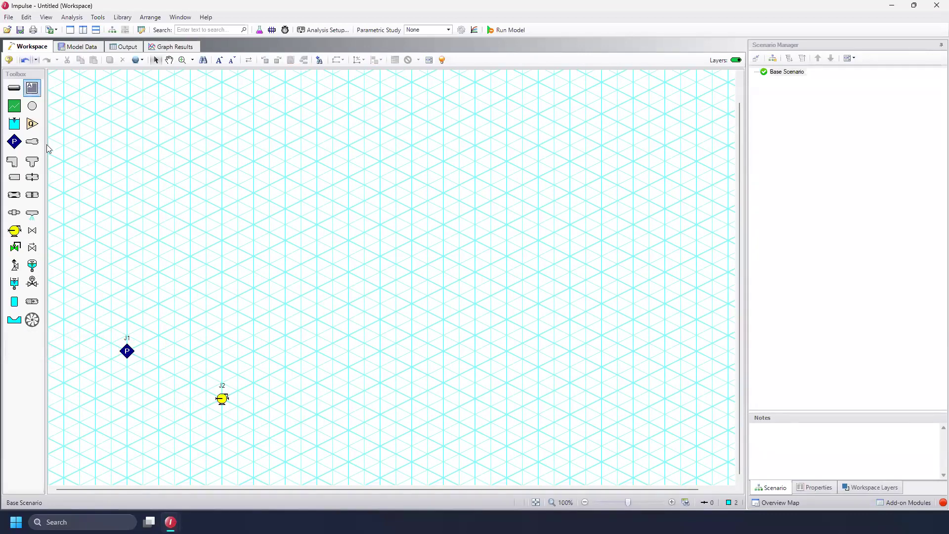
Place four branch junctions: one below right of the pump and three forming a diamond above it
{"action": "left_click", "coordinate": [32, 105]}
{"action": "left_click", "coordinate": [286, 428]}
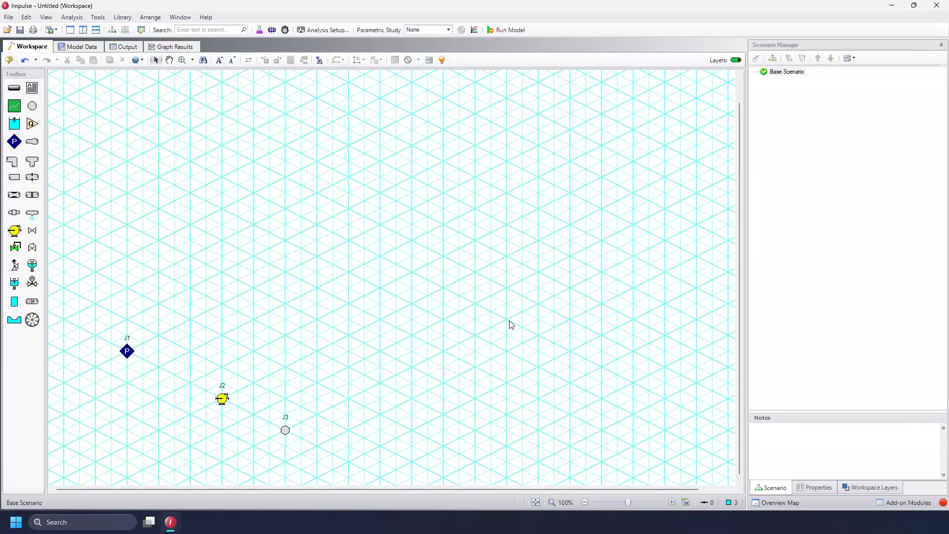
{"action": "left_click", "coordinate": [32, 105]}
{"action": "left_click", "coordinate": [285, 239]}
{"action": "left_click", "coordinate": [32, 106]}
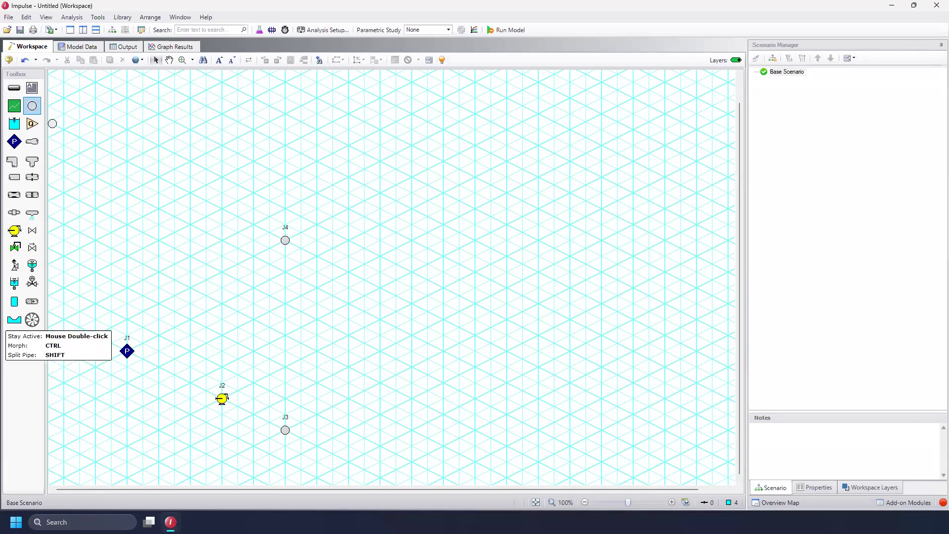
{"action": "left_click", "coordinate": [412, 304]}
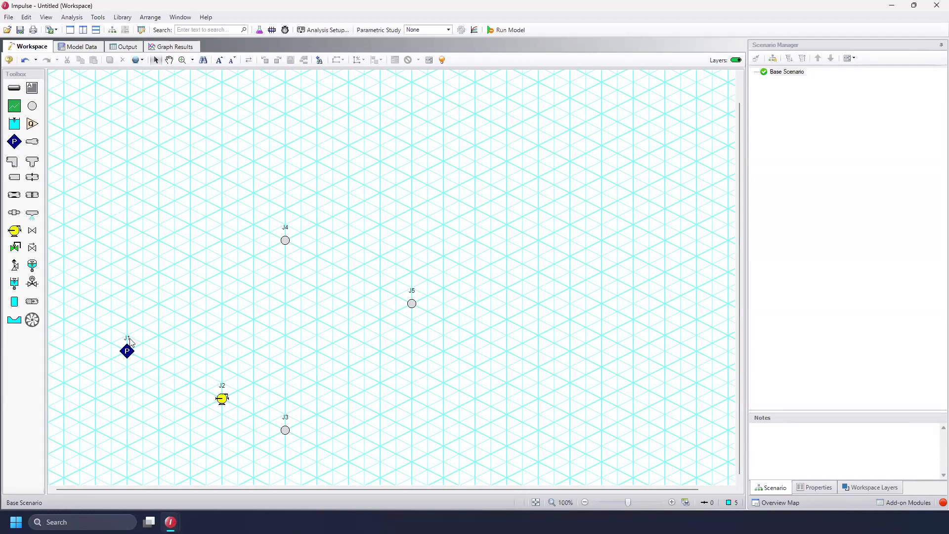
{"action": "left_click", "coordinate": [32, 106]}
{"action": "left_click", "coordinate": [380, 193]}
Place five spray discharge junctions around the upper right branches
{"action": "left_click", "coordinate": [35, 218]}
{"action": "left_click", "coordinate": [443, 224]}
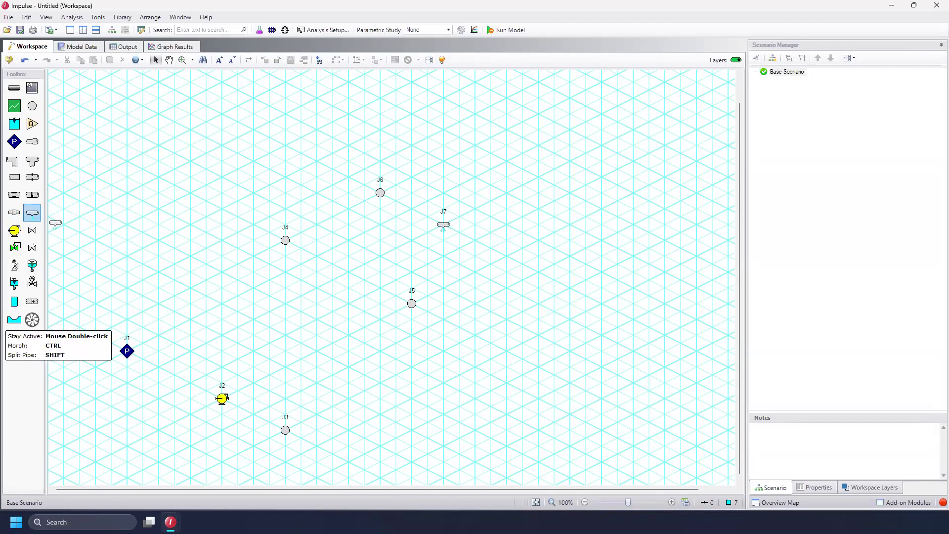
{"action": "left_click", "coordinate": [33, 213]}
{"action": "left_click", "coordinate": [443, 162]}
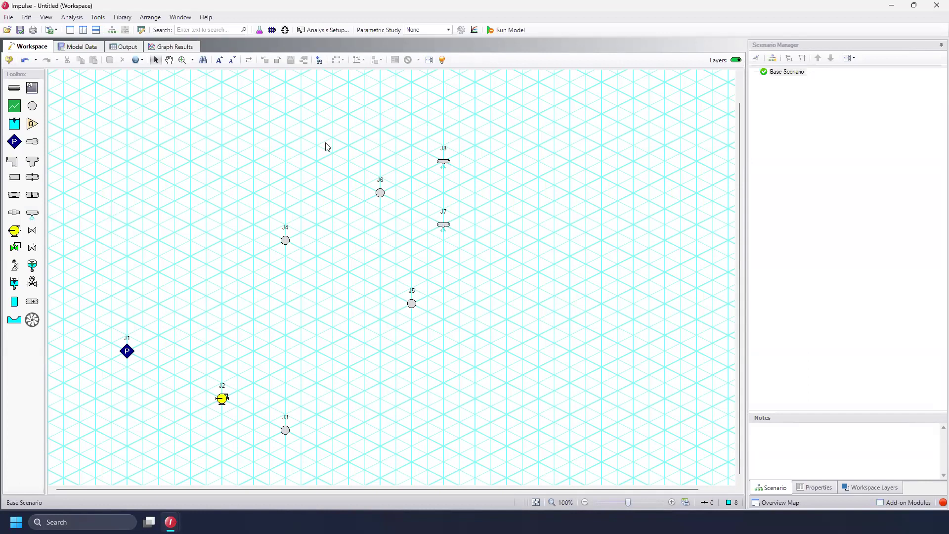
{"action": "left_click", "coordinate": [33, 213]}
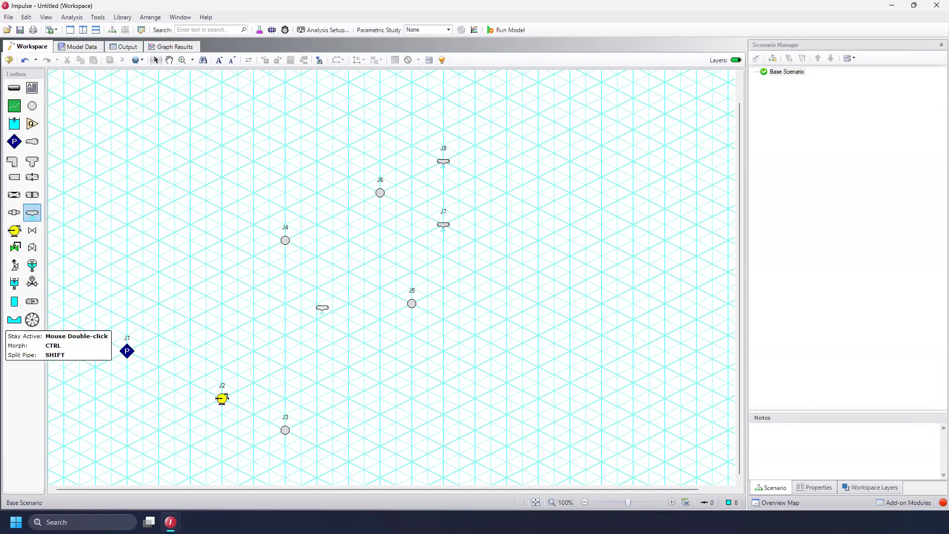
{"action": "left_click", "coordinate": [475, 274]}
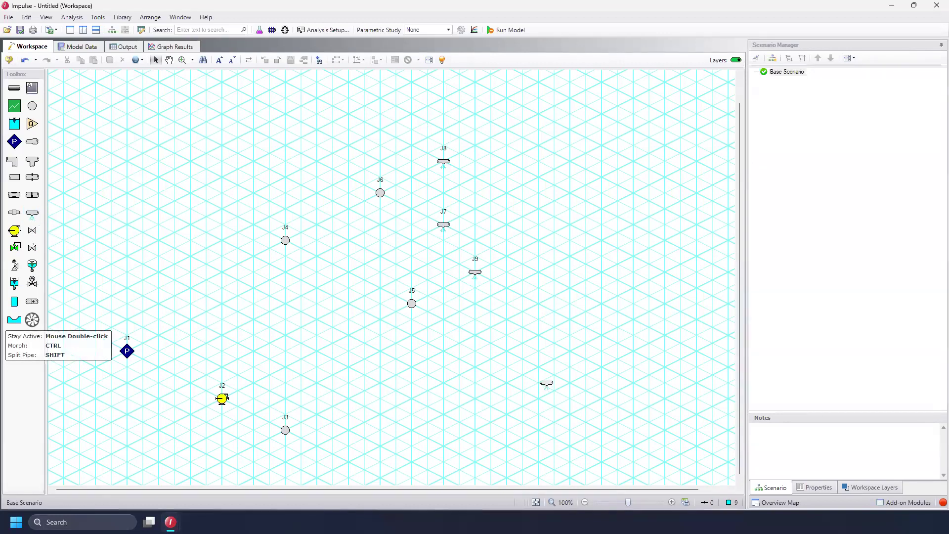
{"action": "left_click", "coordinate": [476, 337]}
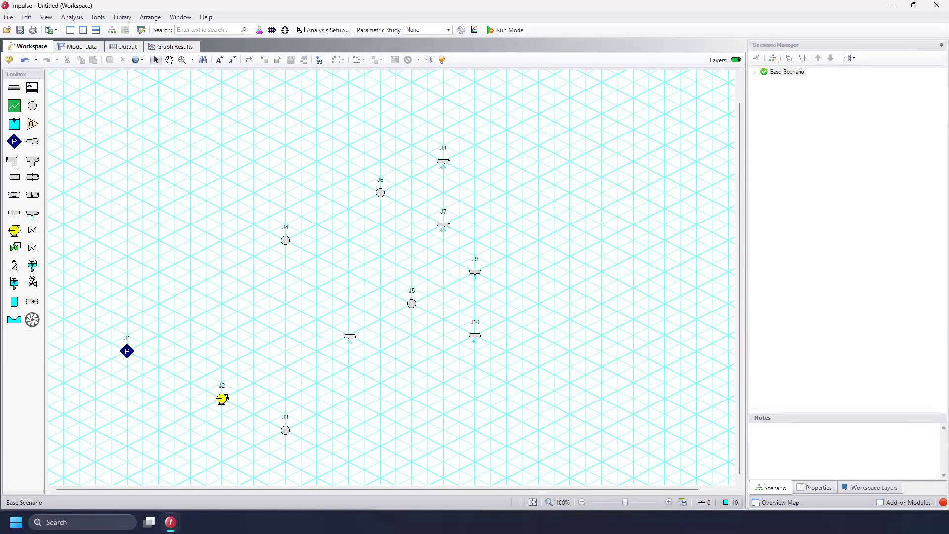
{"action": "left_click", "coordinate": [349, 338]}
Draw pipes from the assigned pressure through the pump and lower branch up to branch J4
{"action": "left_click", "coordinate": [13, 91]}
{"action": "left_click", "coordinate": [222, 398]}
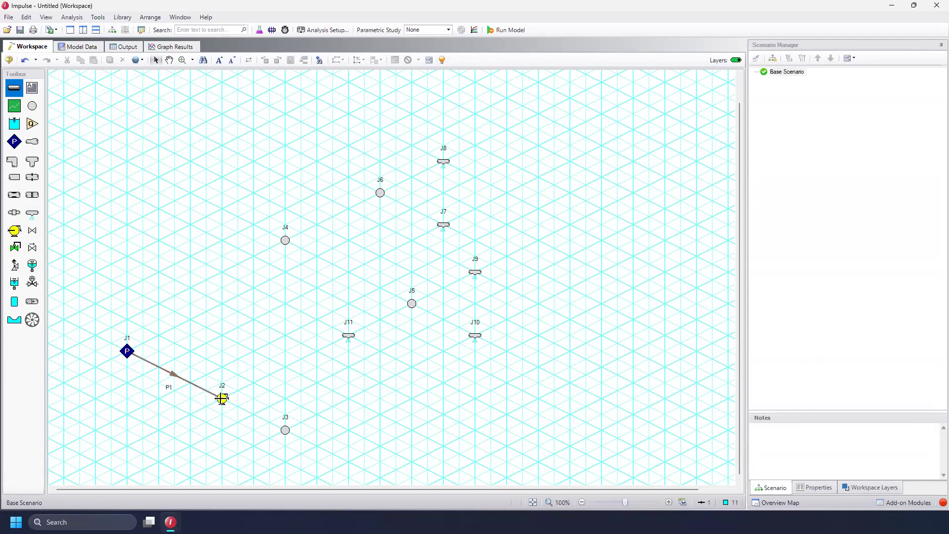
{"action": "left_click", "coordinate": [285, 430]}
{"action": "left_click", "coordinate": [285, 240]}
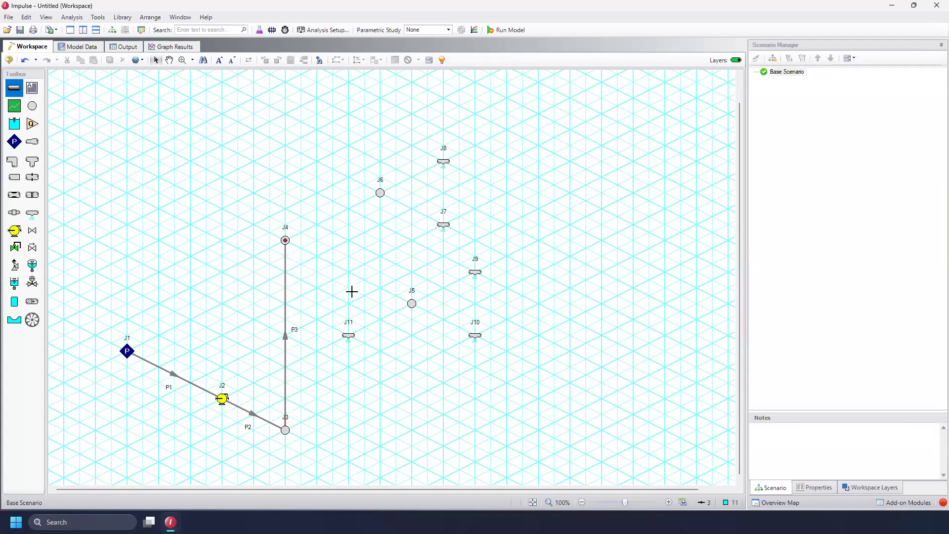
Draw pipes from J5 to J4, and from J4 through J6 to the J7 spray discharge
{"action": "left_click", "coordinate": [412, 304]}
{"action": "left_click", "coordinate": [287, 240]}
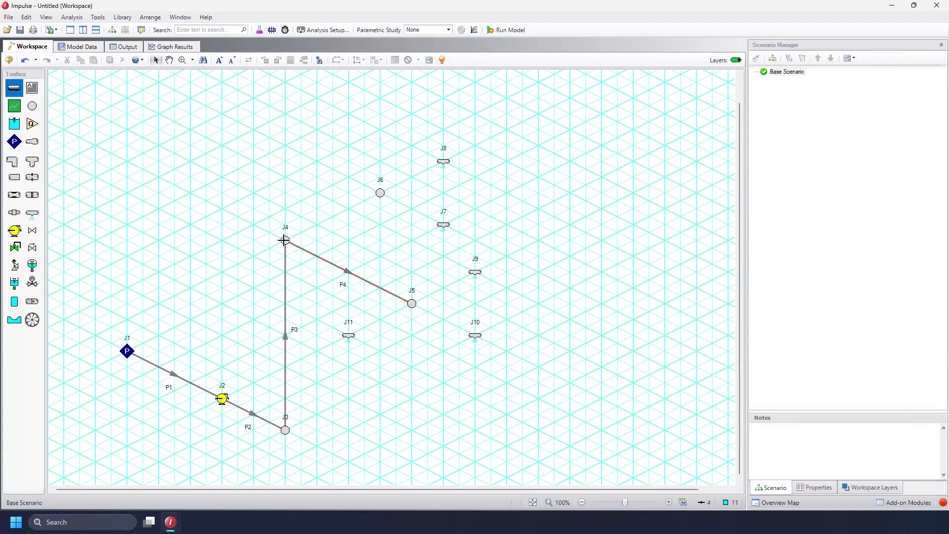
{"action": "left_click", "coordinate": [379, 193]}
{"action": "left_click", "coordinate": [444, 225]}
{"action": "key", "text": "Escape"}
Draw a pipe from branch J6 to the J8 spray discharge
{"action": "left_click", "coordinate": [381, 193]}
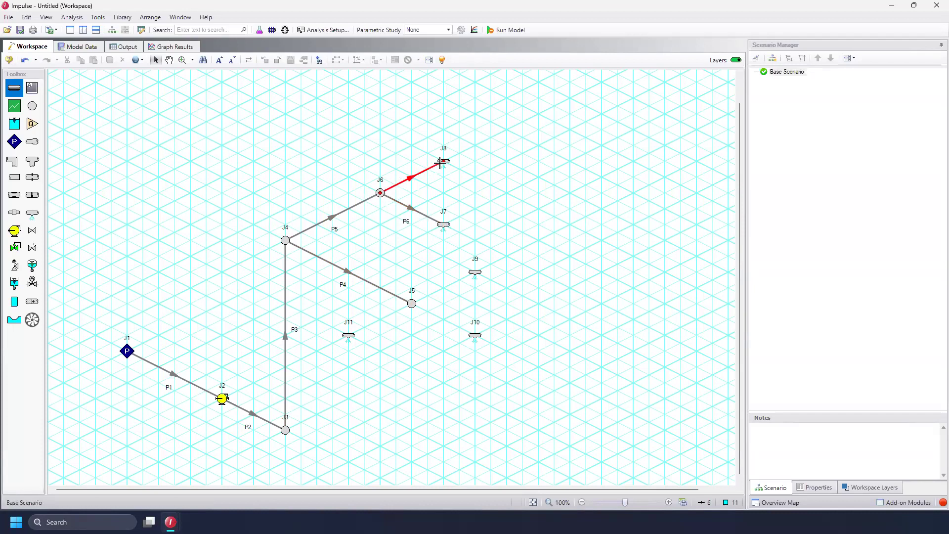
{"action": "left_click", "coordinate": [443, 162]}
{"action": "key", "text": "Escape"}
Draw pipes from branch J5 to the J9, J10 and J11 spray discharges
{"action": "left_click", "coordinate": [412, 303]}
{"action": "left_click", "coordinate": [474, 273]}
{"action": "key", "text": "Escape"}
{"action": "left_click", "coordinate": [412, 303]}
{"action": "left_click", "coordinate": [474, 335]}
{"action": "key", "text": "Escape"}
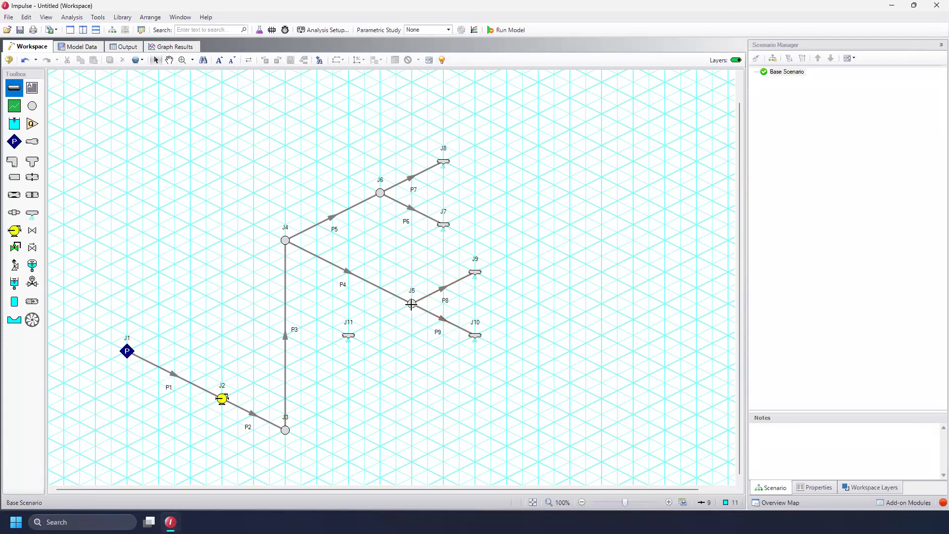
{"action": "left_click", "coordinate": [412, 303]}
{"action": "left_click", "coordinate": [349, 336]}
{"action": "key", "text": "Escape"}
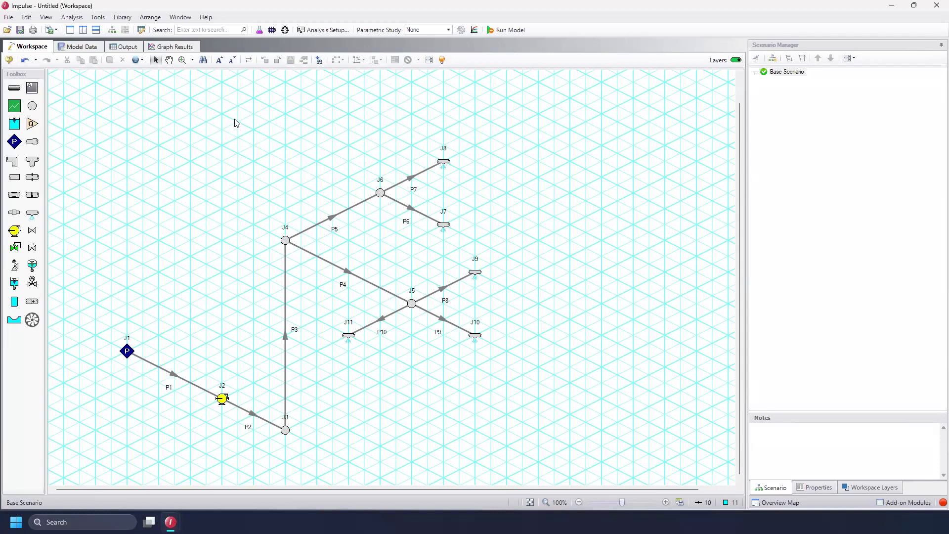
Select the upper network and set the elevation of junctions J4 through J11 to 50 feet with Global Junction Edit
{"action": "left_click_drag", "start_coordinate": [245, 110], "coordinate": [561, 369]}
{"action": "left_click", "coordinate": [137, 60]}
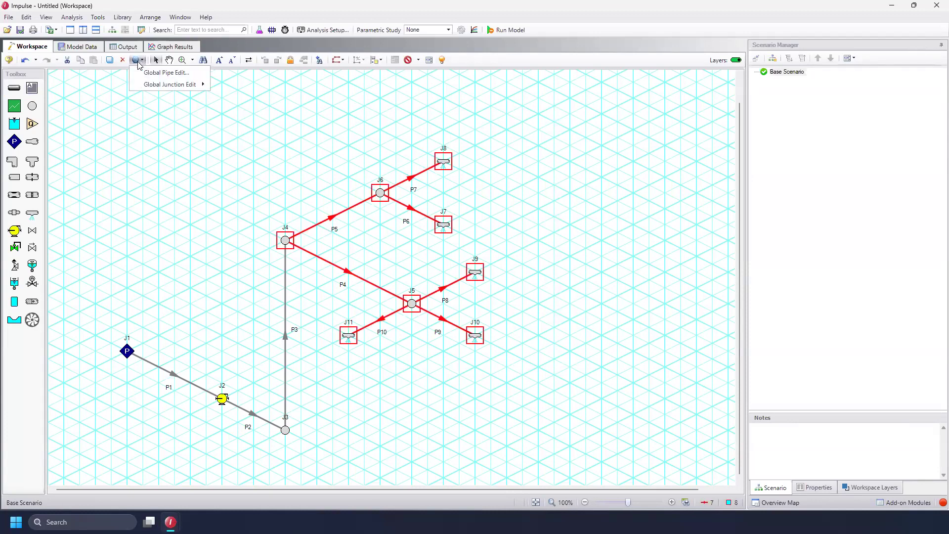
{"action": "mouse_move", "coordinate": [159, 88]}
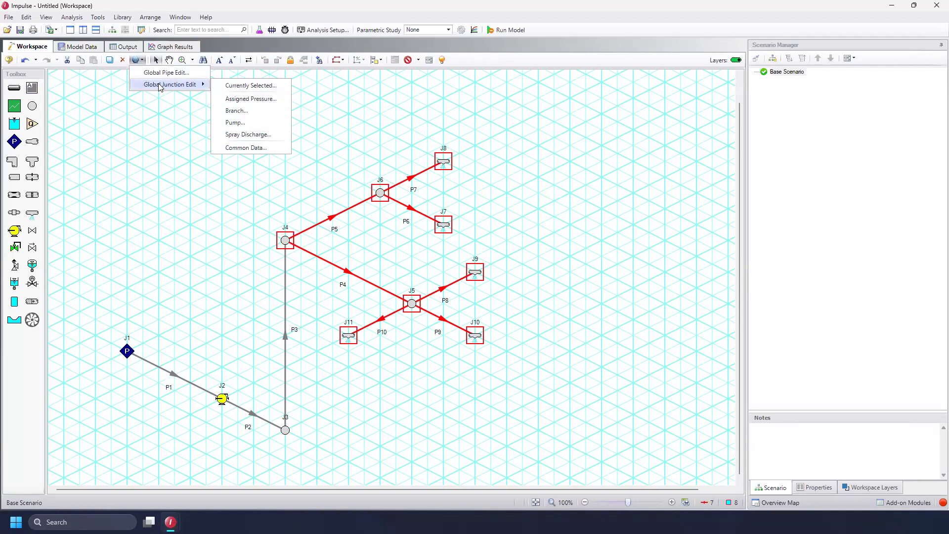
{"action": "left_click", "coordinate": [271, 149]}
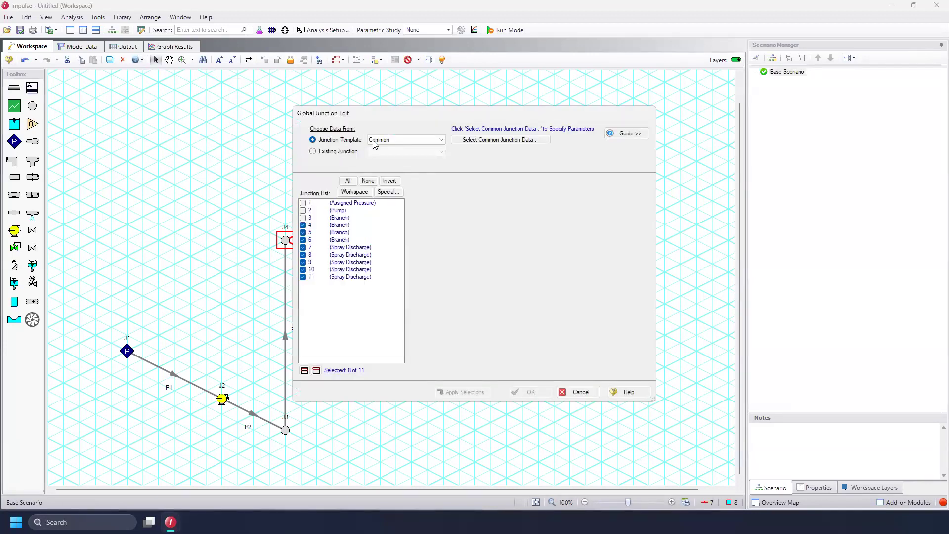
{"action": "left_click", "coordinate": [495, 140]}
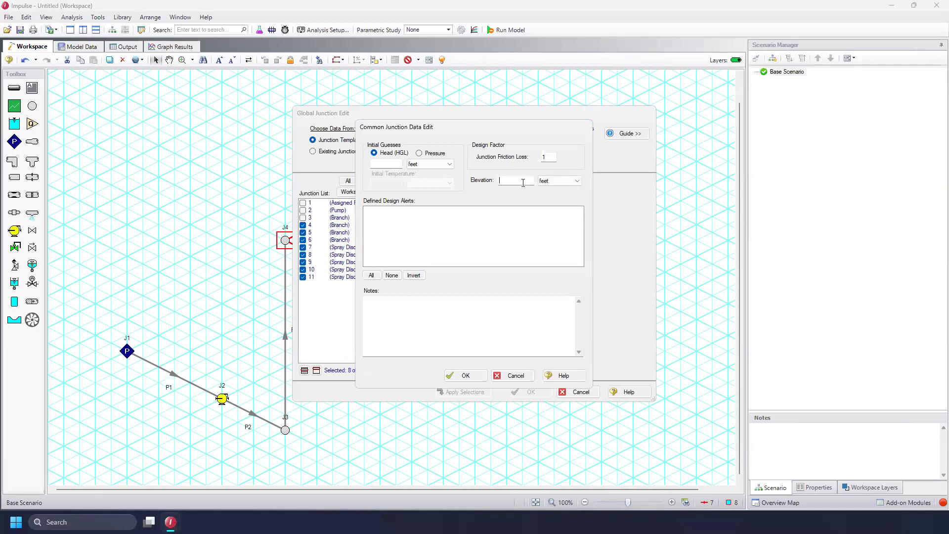
{"action": "left_click", "coordinate": [519, 181]}
{"action": "type", "text": "50"}
{"action": "left_click", "coordinate": [465, 377]}
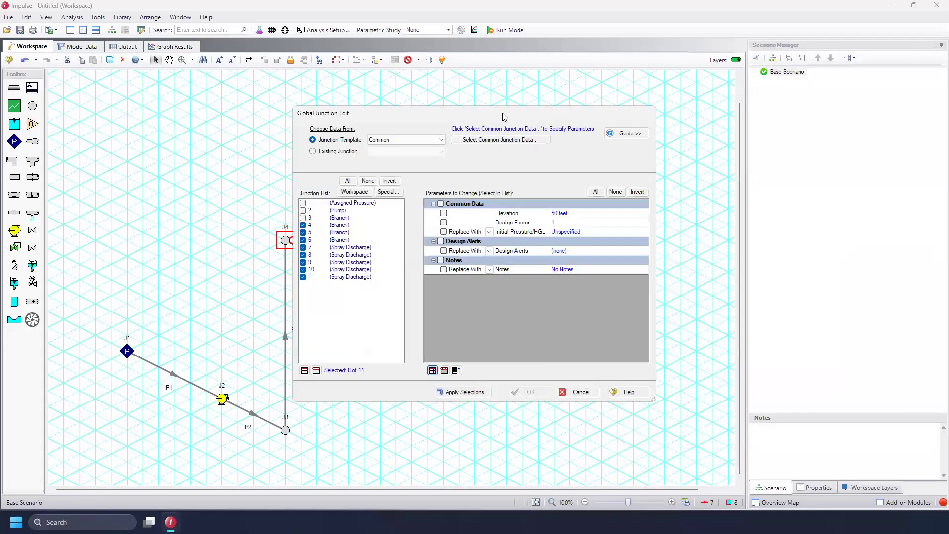
{"action": "left_click_drag", "start_coordinate": [508, 115], "coordinate": [602, 135]}
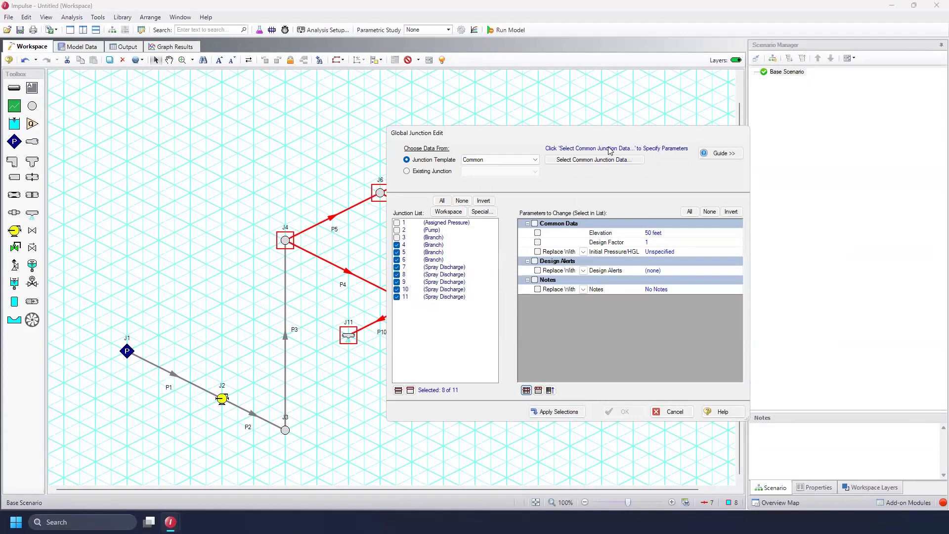
{"action": "left_click_drag", "start_coordinate": [617, 140], "coordinate": [696, 145]}
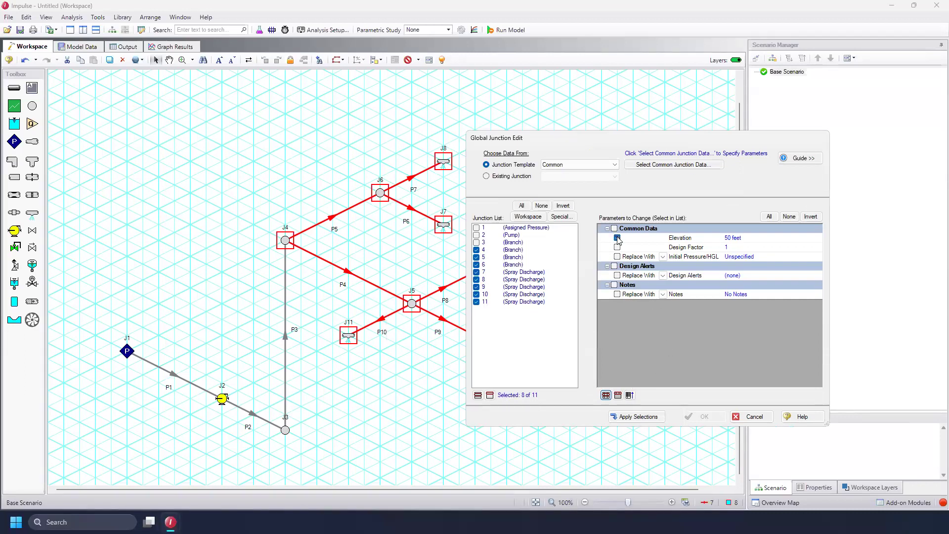
{"action": "left_click", "coordinate": [637, 418]}
{"action": "left_click", "coordinate": [712, 420]}
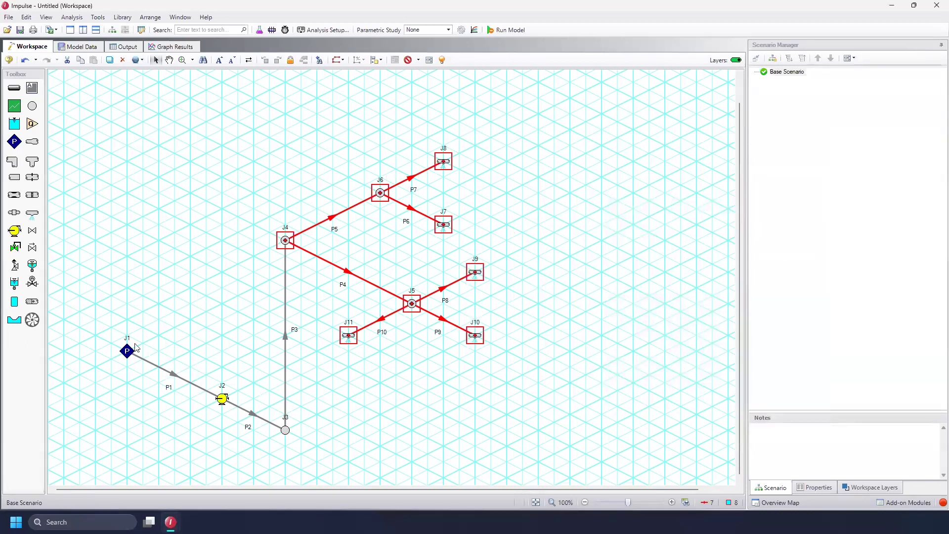
Select the lower network and set the elevation of junctions J1, J2 and J3 to 0 feet with Global Junction Edit
{"action": "left_click_drag", "start_coordinate": [105, 321], "coordinate": [304, 461]}
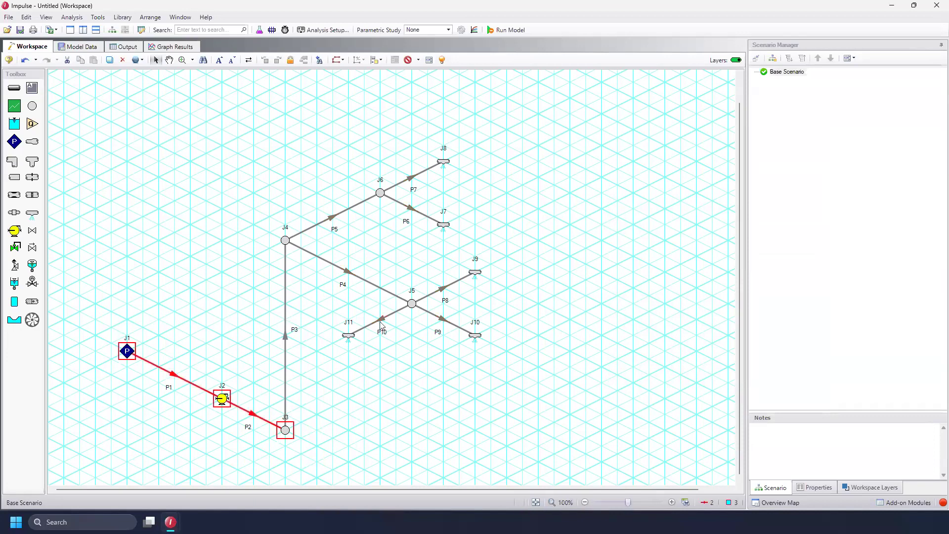
{"action": "left_click", "coordinate": [135, 61]}
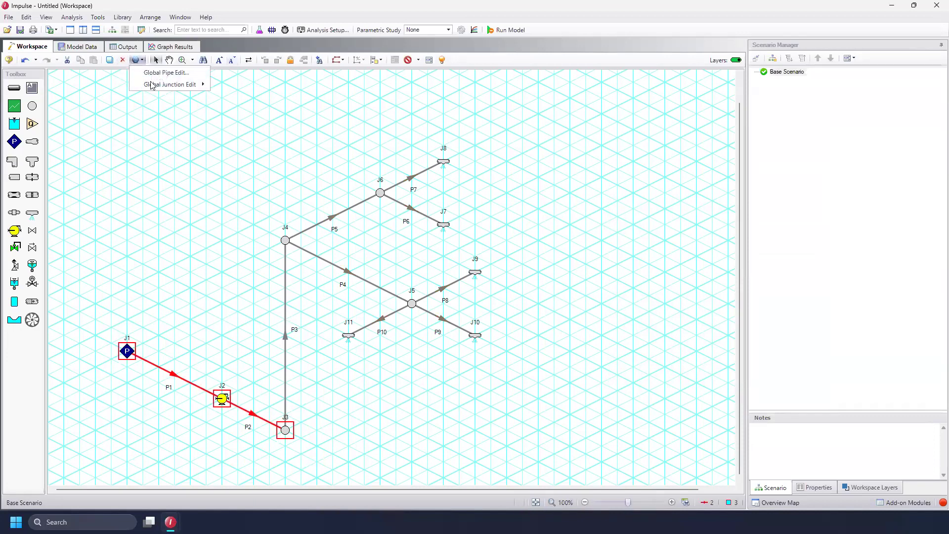
{"action": "mouse_move", "coordinate": [154, 85]}
{"action": "left_click", "coordinate": [247, 146]}
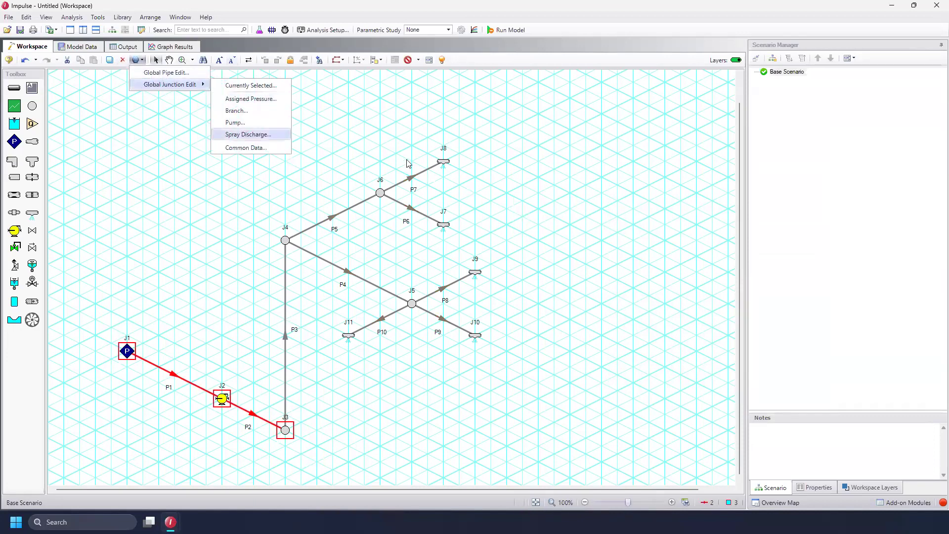
{"action": "left_click", "coordinate": [532, 141]}
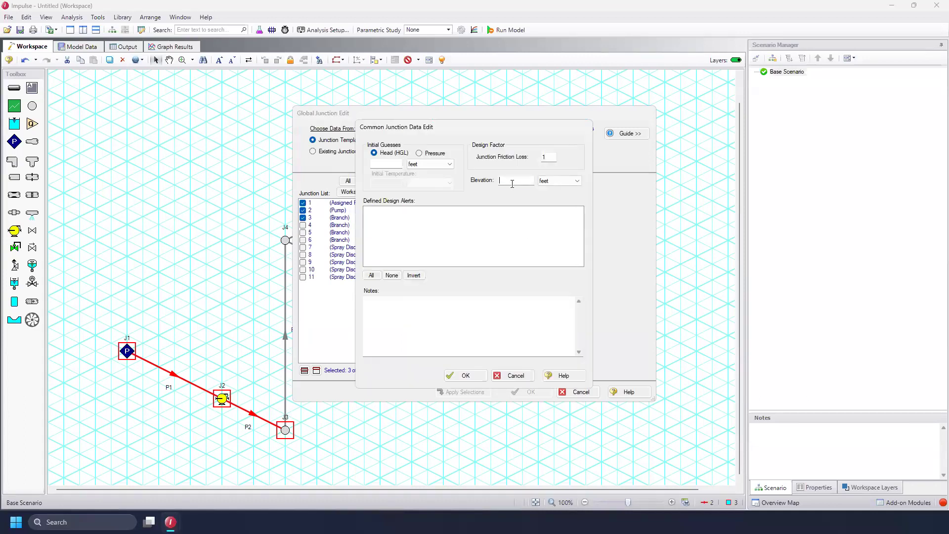
{"action": "left_click", "coordinate": [467, 375]}
{"action": "left_click", "coordinate": [444, 214]}
{"action": "left_click", "coordinate": [467, 393]}
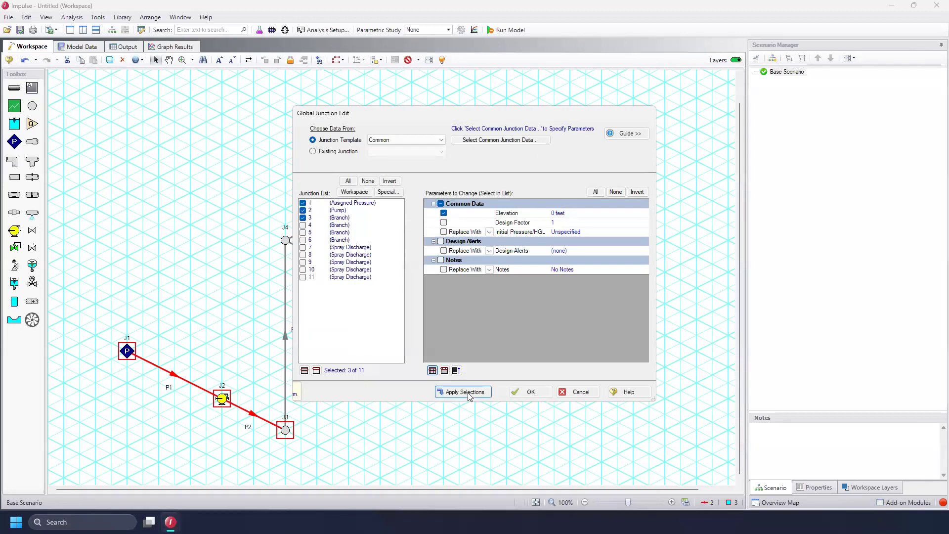
{"action": "left_click", "coordinate": [525, 392]}
Select pipes P1, P2 and P3 and define a Global Pipe Edit template of Steel - ANSI, 4 inch pipe
{"action": "left_click", "coordinate": [581, 255]}
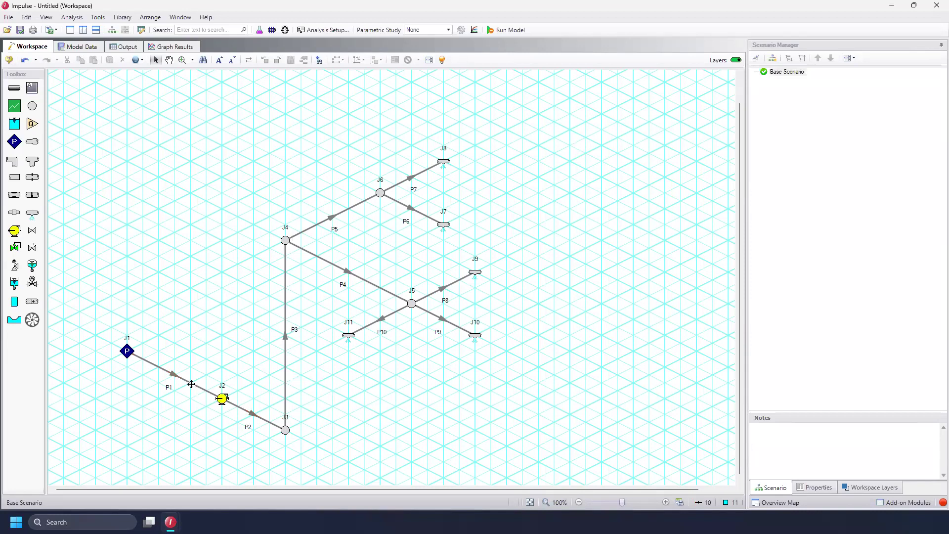
{"action": "left_click", "coordinate": [257, 414]}
{"action": "key", "text": "super"}
{"action": "left_click", "coordinate": [188, 384], "text": "ctrl"}
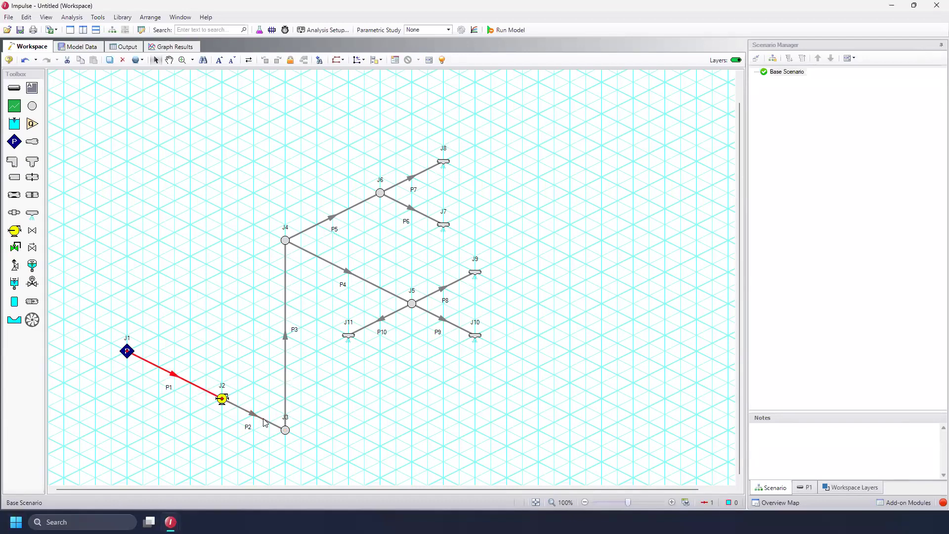
{"action": "left_click", "coordinate": [286, 398], "text": "ctrl"}
{"action": "left_click", "coordinate": [136, 60]}
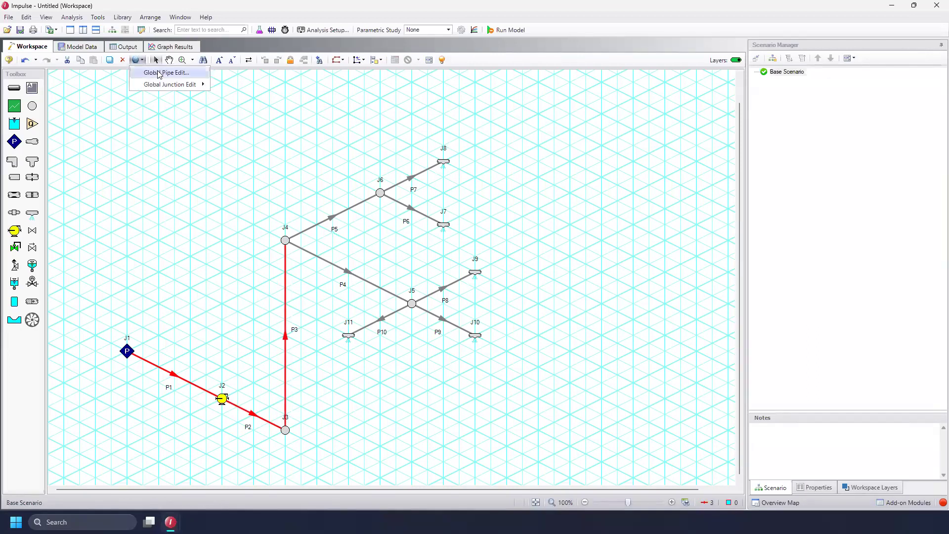
{"action": "left_click", "coordinate": [159, 73]}
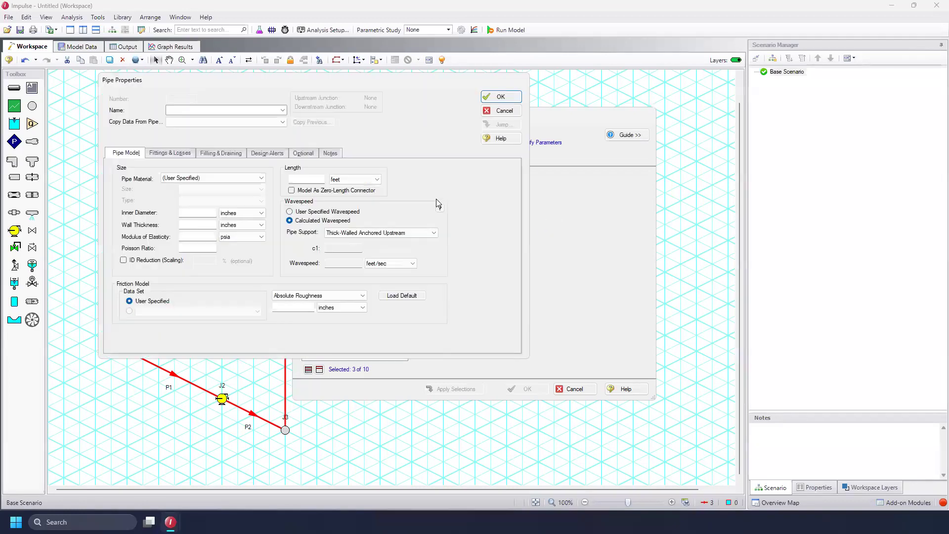
{"action": "left_click", "coordinate": [223, 179]}
{"action": "left_click_drag", "start_coordinate": [261, 198], "coordinate": [261, 216]}
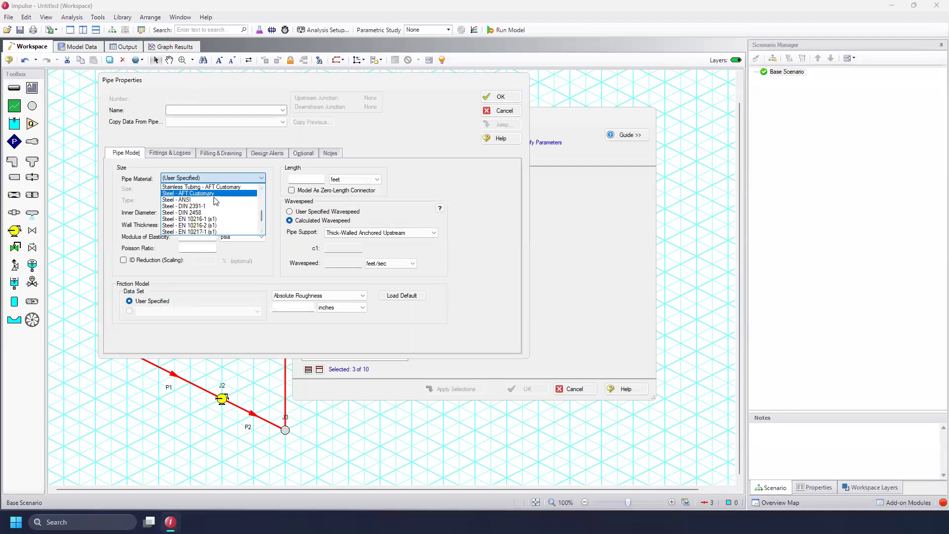
{"action": "left_click", "coordinate": [215, 200]}
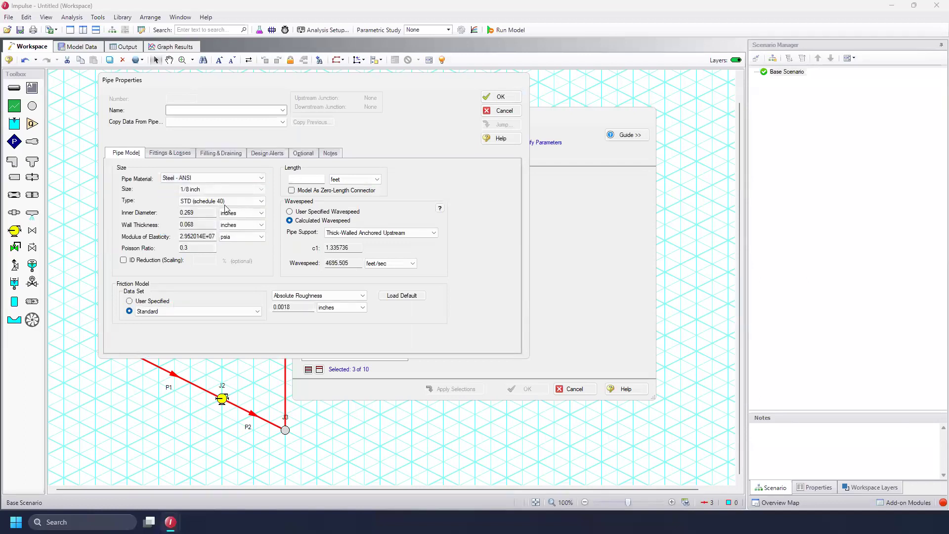
{"action": "left_click", "coordinate": [261, 190]}
{"action": "left_click_drag", "start_coordinate": [261, 208], "coordinate": [261, 218]}
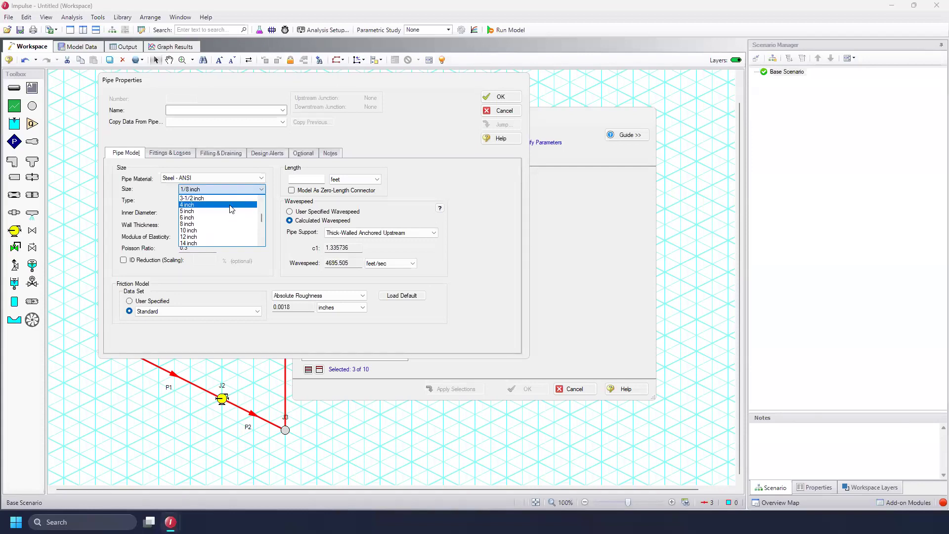
{"action": "left_click", "coordinate": [231, 206]}
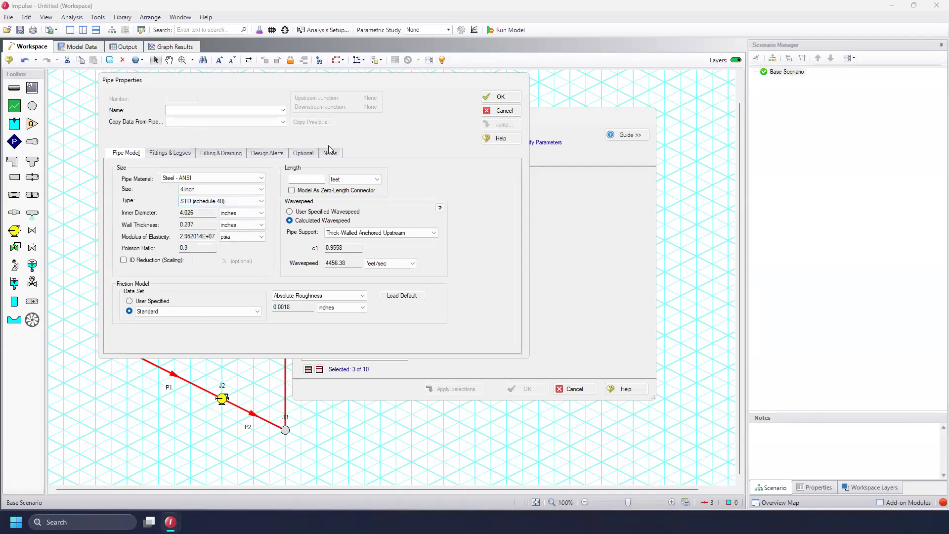
{"action": "left_click", "coordinate": [500, 96]}
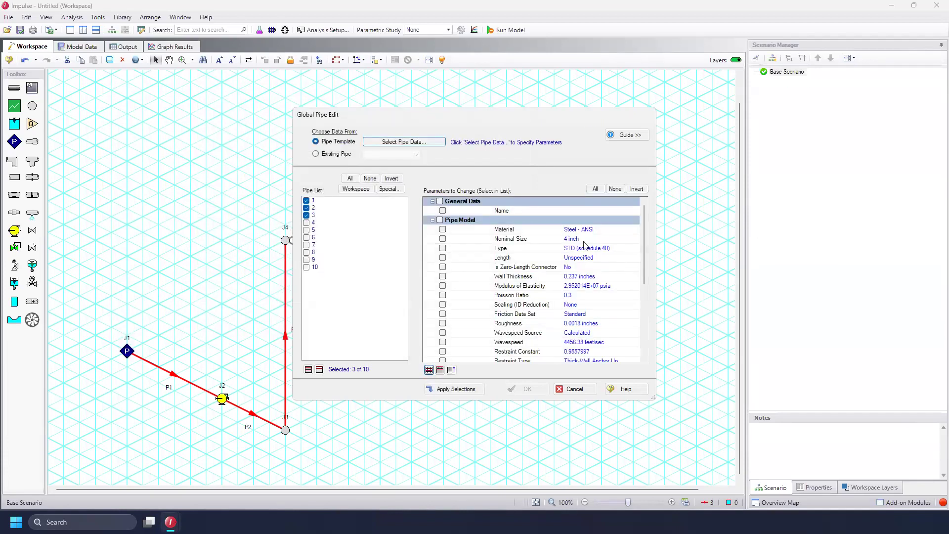
Try to apply only the checked pipe model parameters to the three selected pipes
{"action": "left_click", "coordinate": [442, 239]}
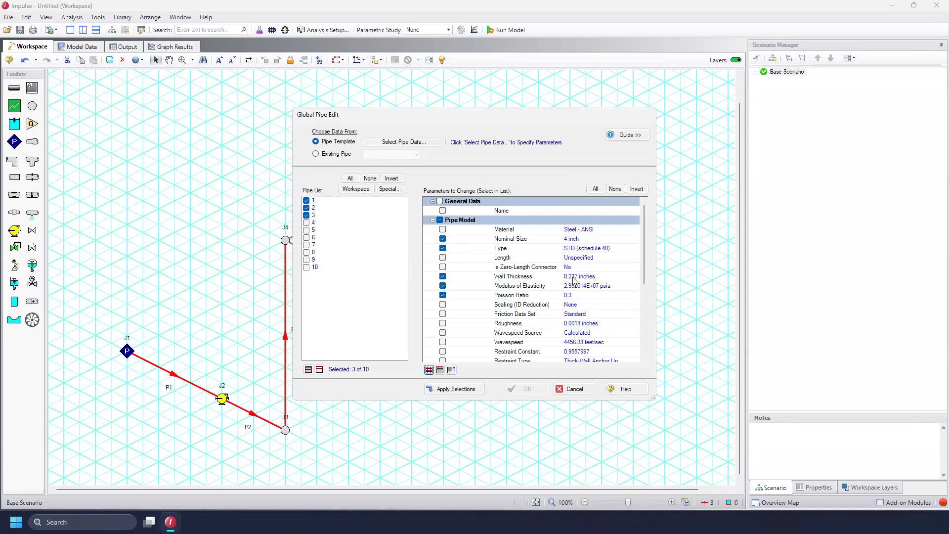
{"action": "left_click", "coordinate": [455, 389]}
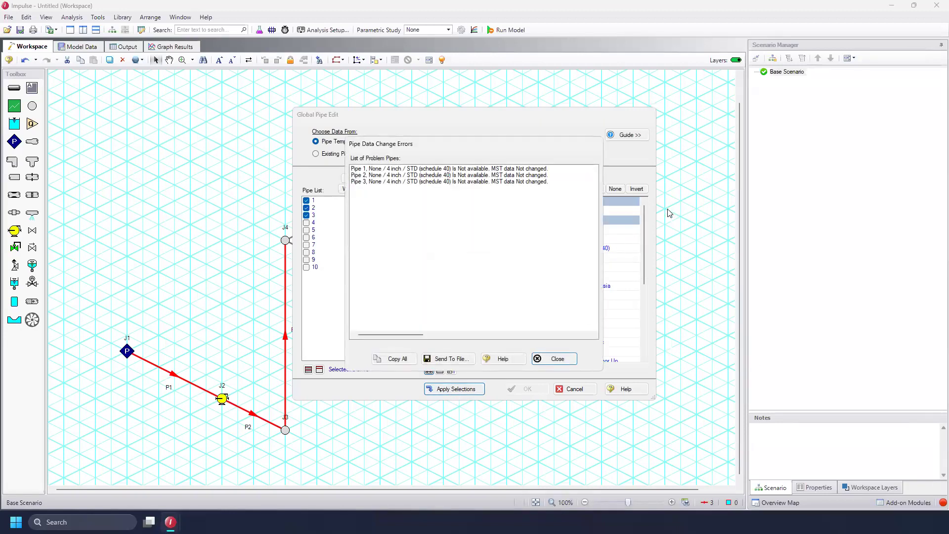
{"action": "left_click", "coordinate": [555, 360]}
{"action": "left_click", "coordinate": [403, 142]}
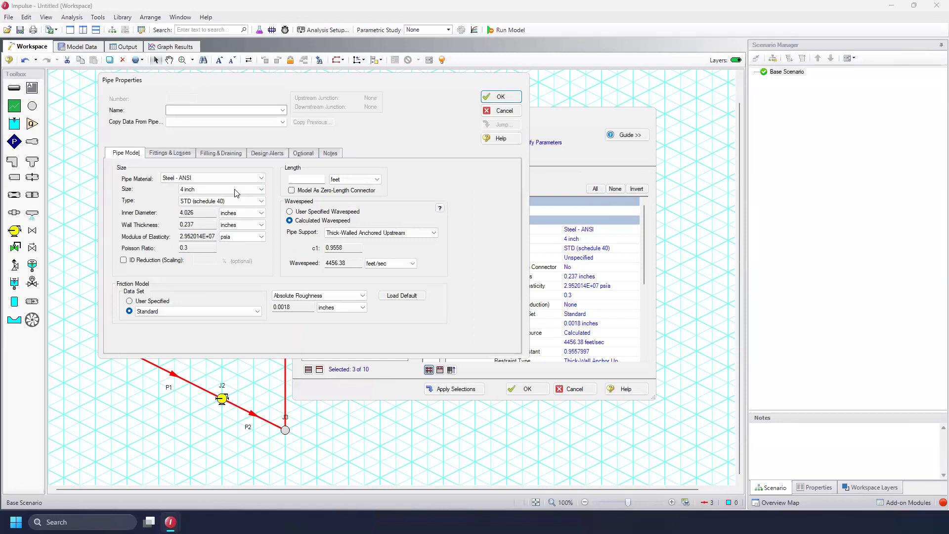
{"action": "left_click", "coordinate": [502, 98]}
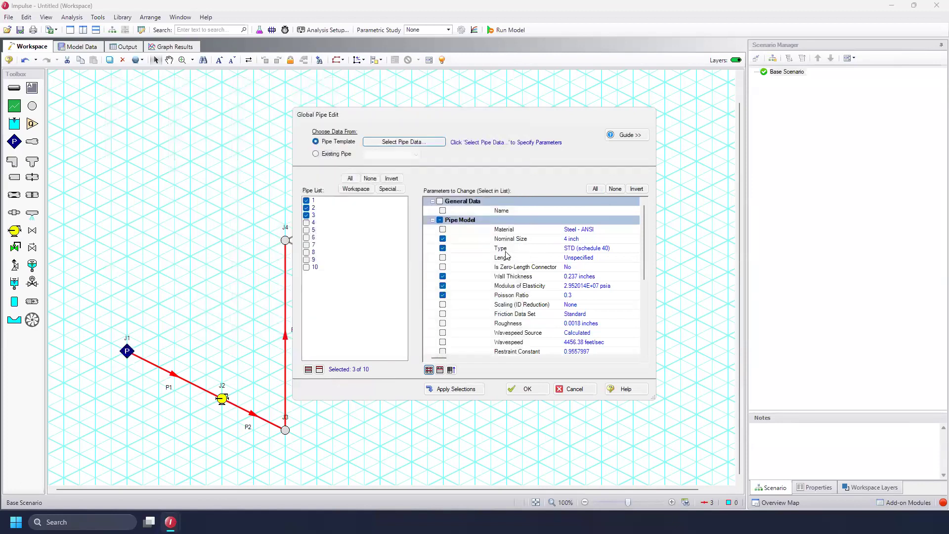
Apply all pipe model parameters except length to pipes P1, P2 and P3
{"action": "left_click", "coordinate": [441, 220]}
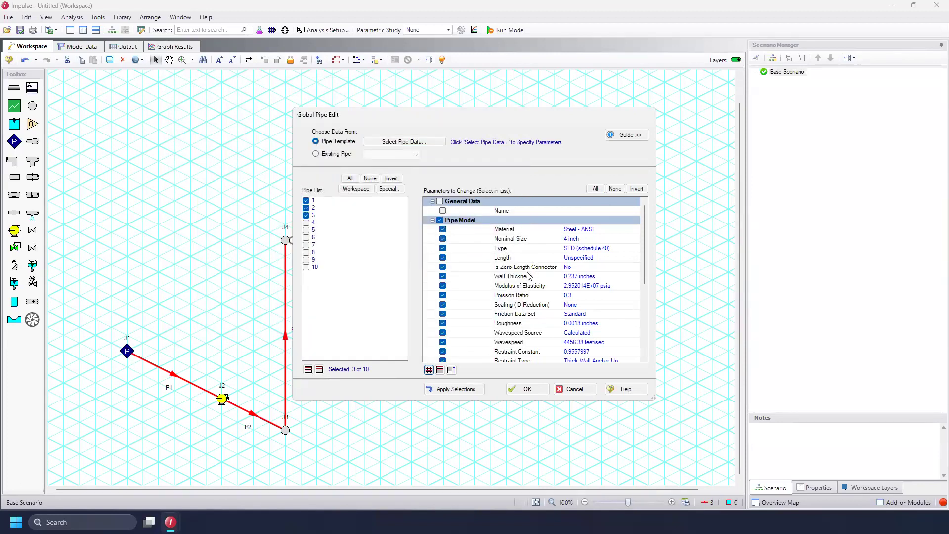
{"action": "left_click", "coordinate": [443, 257]}
{"action": "left_click", "coordinate": [456, 389]}
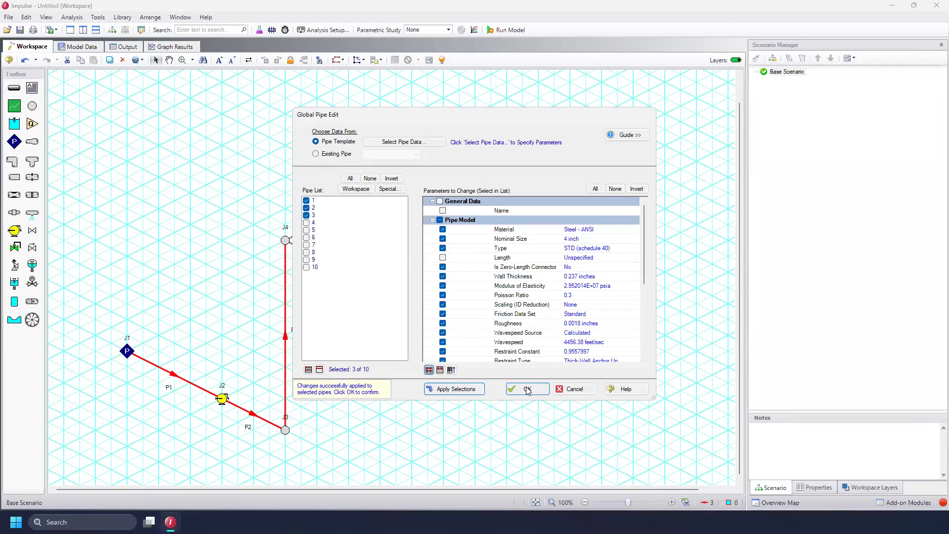
Switch the pipe list to pipes 4 through 10 and change the template pipe size to 3 inch
{"action": "left_click", "coordinate": [400, 179]}
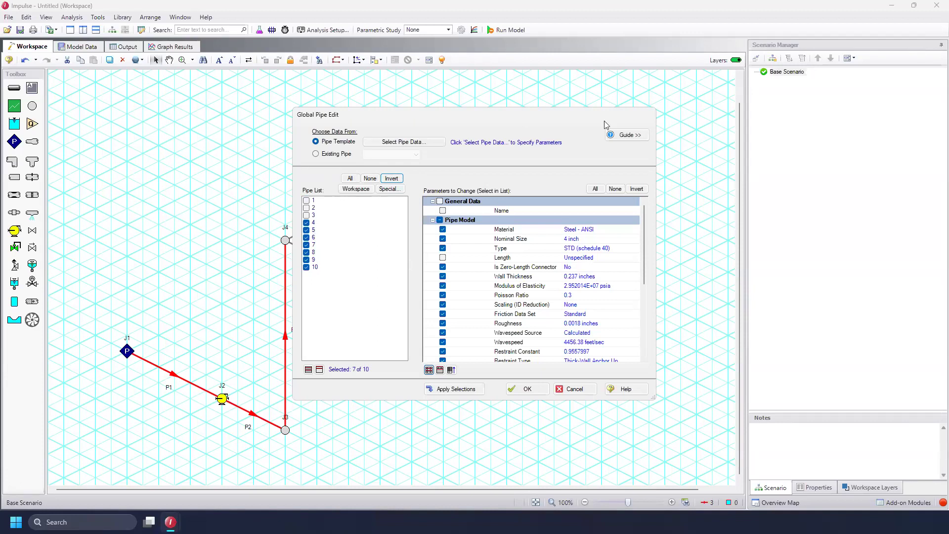
{"action": "left_click_drag", "start_coordinate": [604, 121], "coordinate": [687, 125]}
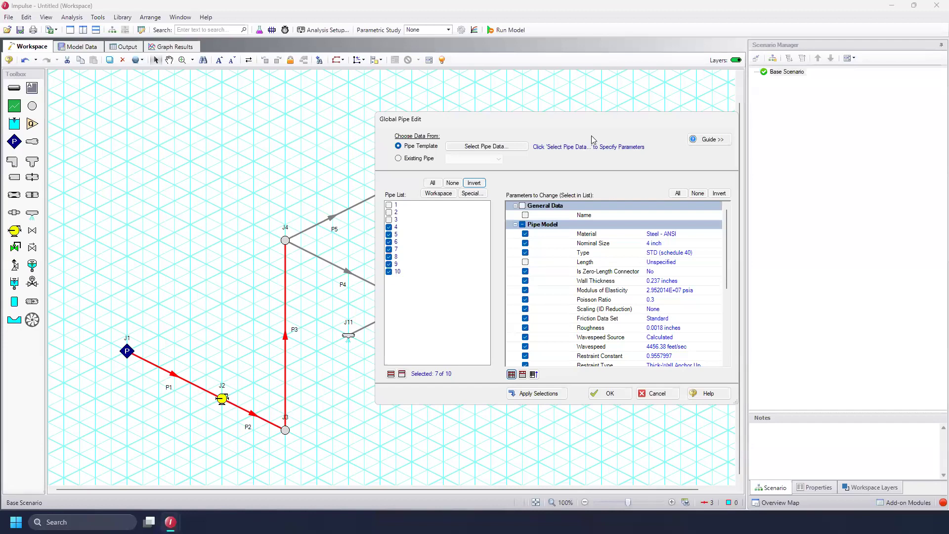
{"action": "left_click", "coordinate": [499, 146]}
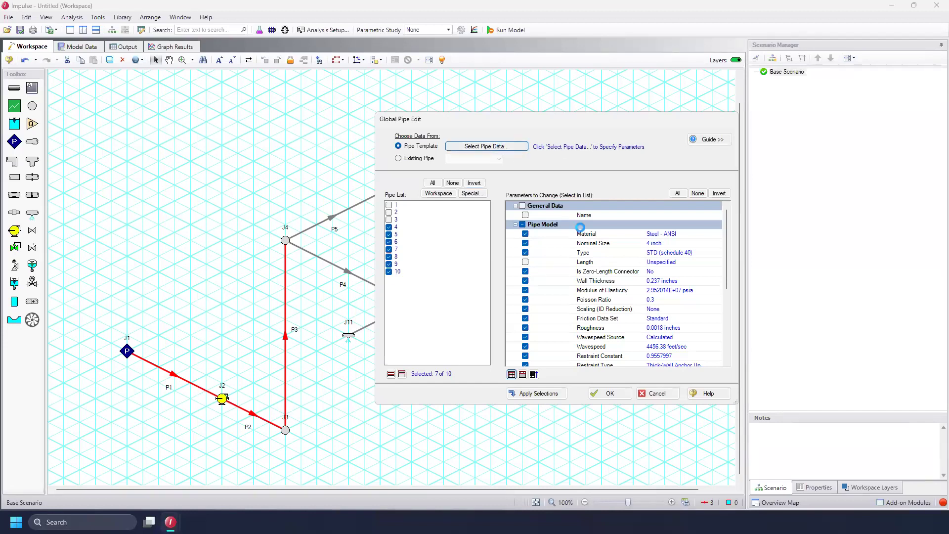
{"action": "left_click", "coordinate": [337, 194]}
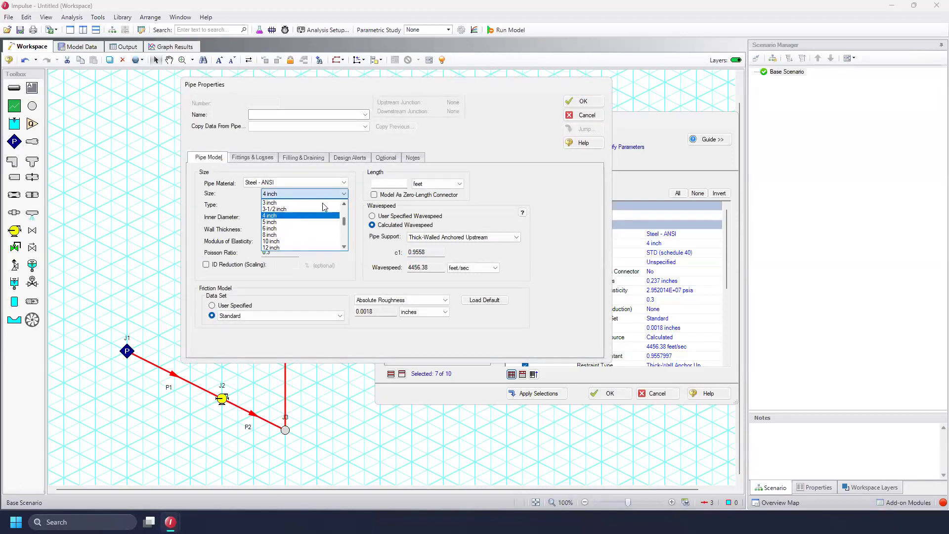
{"action": "left_click", "coordinate": [296, 212]}
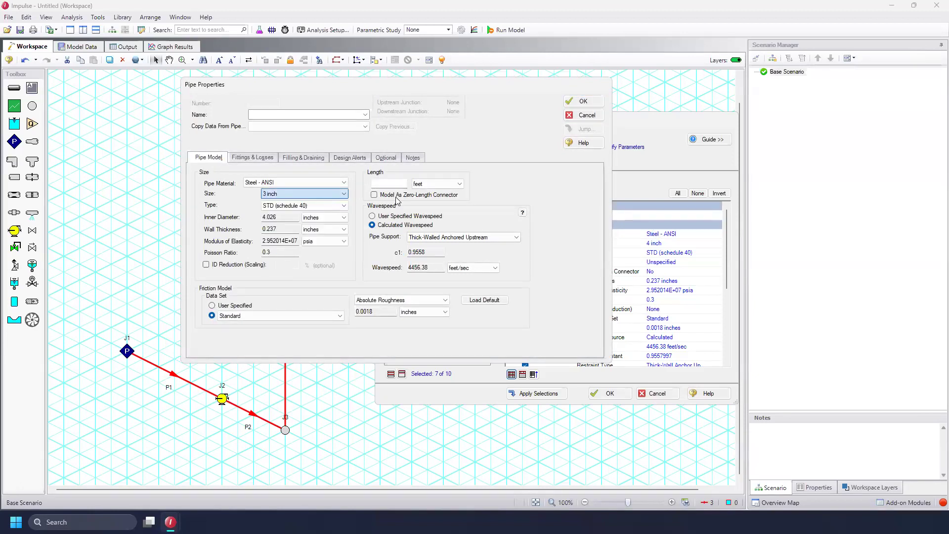
{"action": "left_click", "coordinate": [583, 102]}
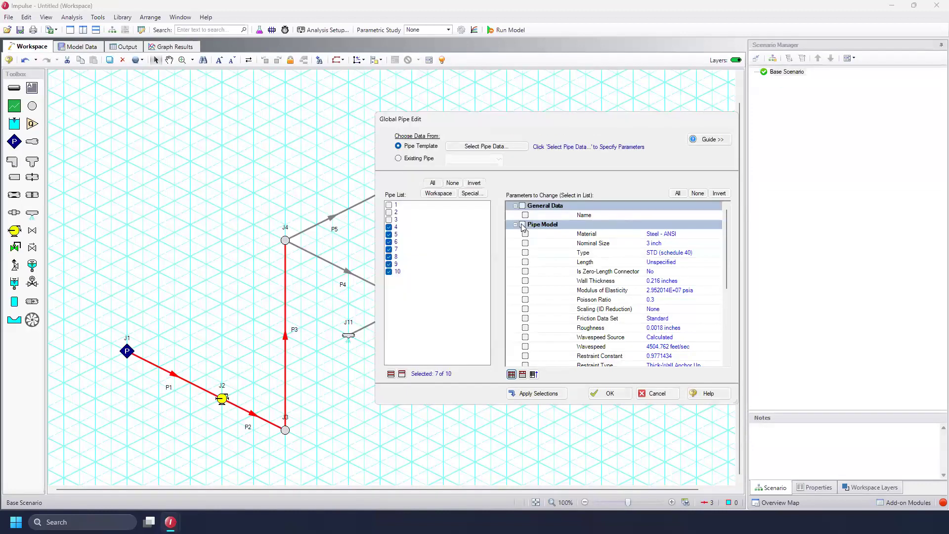
Add a 10 feet length to the template and apply all pipe model parameters to pipes 4 through 10
{"action": "left_click", "coordinate": [525, 262]}
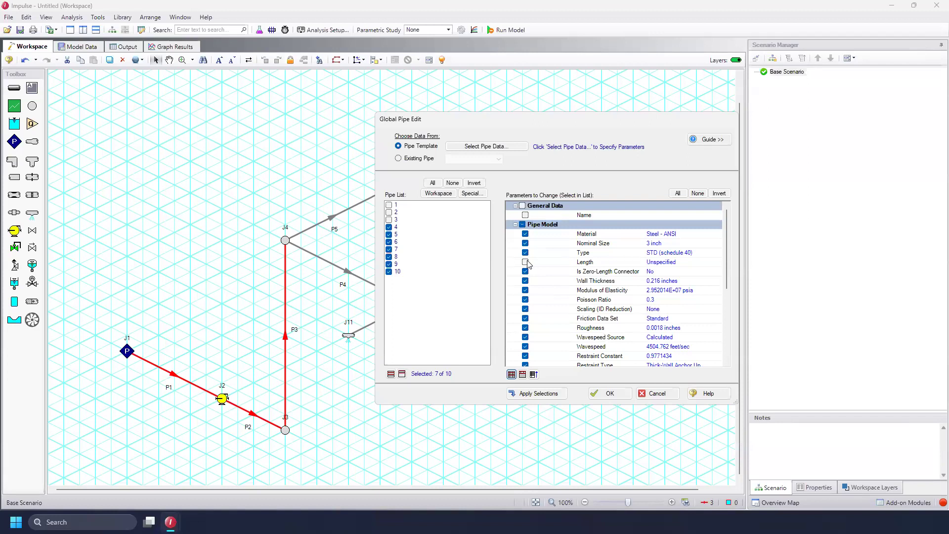
{"action": "left_click", "coordinate": [485, 147]}
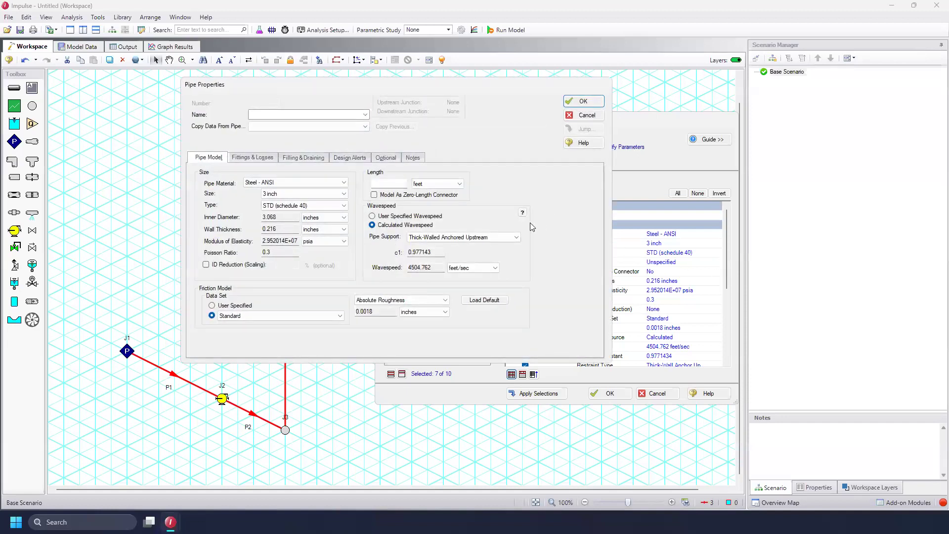
{"action": "left_click", "coordinate": [389, 182]}
{"action": "type", "text": "10"}
{"action": "left_click", "coordinate": [581, 102]}
{"action": "left_click", "coordinate": [520, 222]}
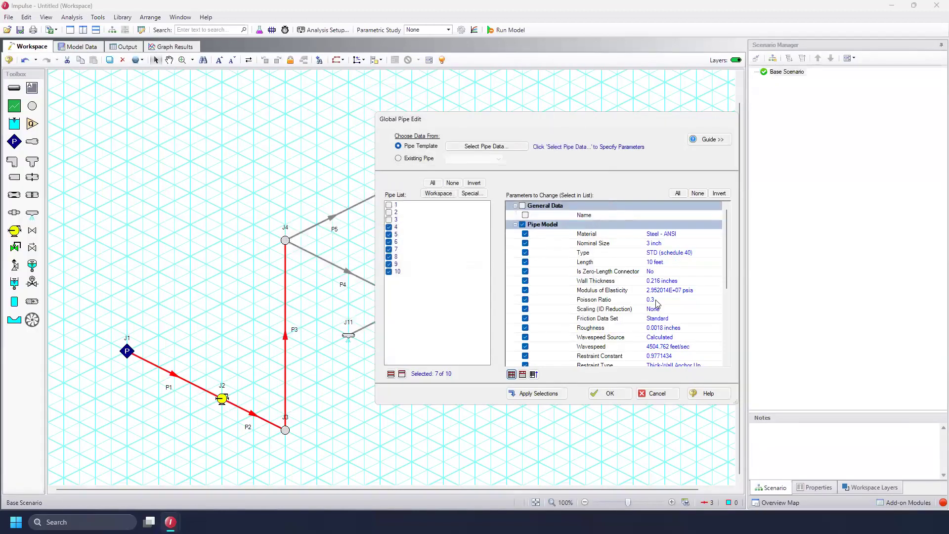
{"action": "left_click", "coordinate": [537, 394]}
{"action": "left_click", "coordinate": [609, 394]}
Set pipe P4's length to 50 feet
{"action": "left_click", "coordinate": [373, 280]}
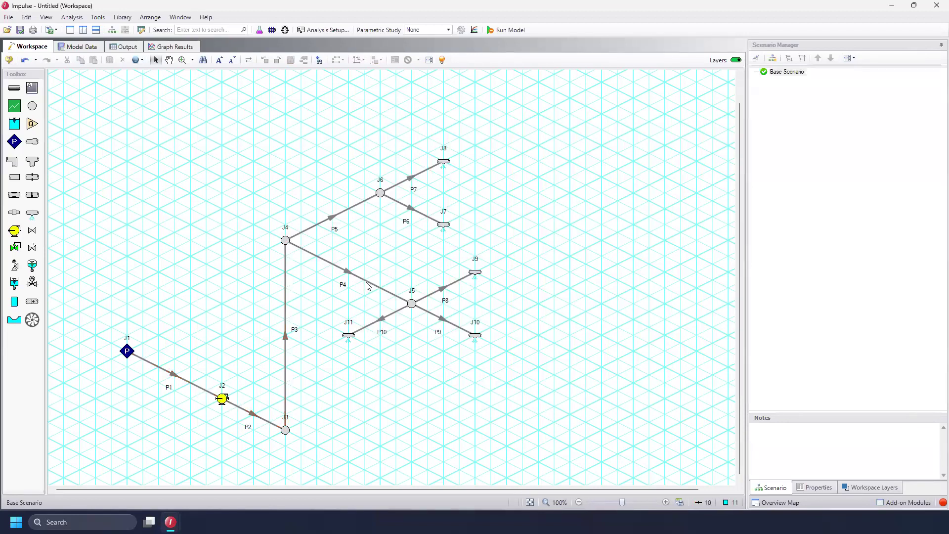
{"action": "left_click", "coordinate": [365, 281]}
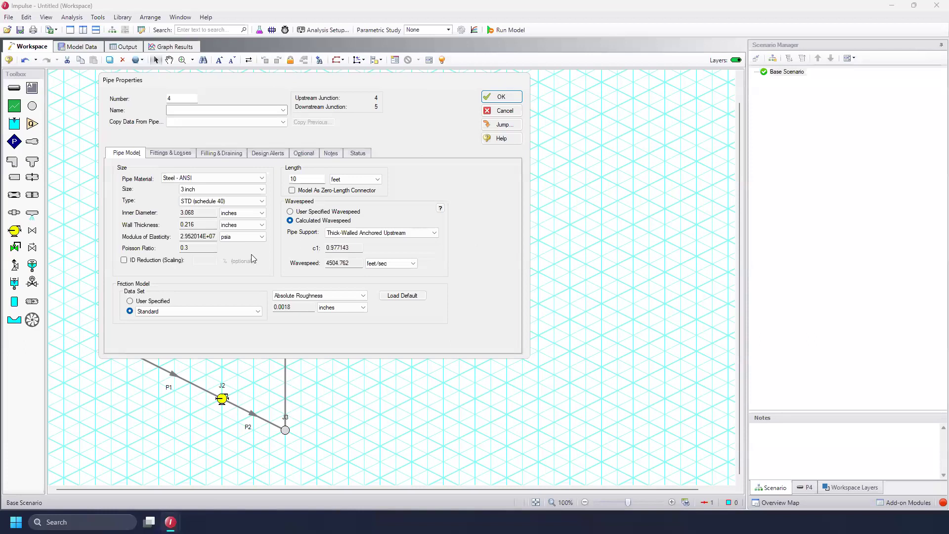
{"action": "left_click_drag", "start_coordinate": [417, 87], "coordinate": [763, 145]}
{"action": "double_click", "coordinate": [657, 237]}
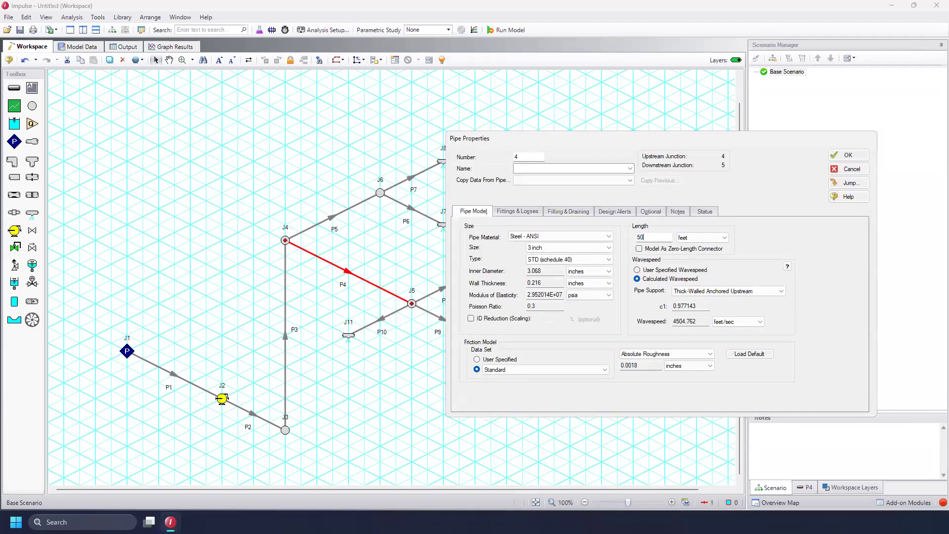
{"action": "left_click", "coordinate": [862, 156]}
Set pipe P1's length to 20 feet
{"action": "left_click", "coordinate": [174, 374]}
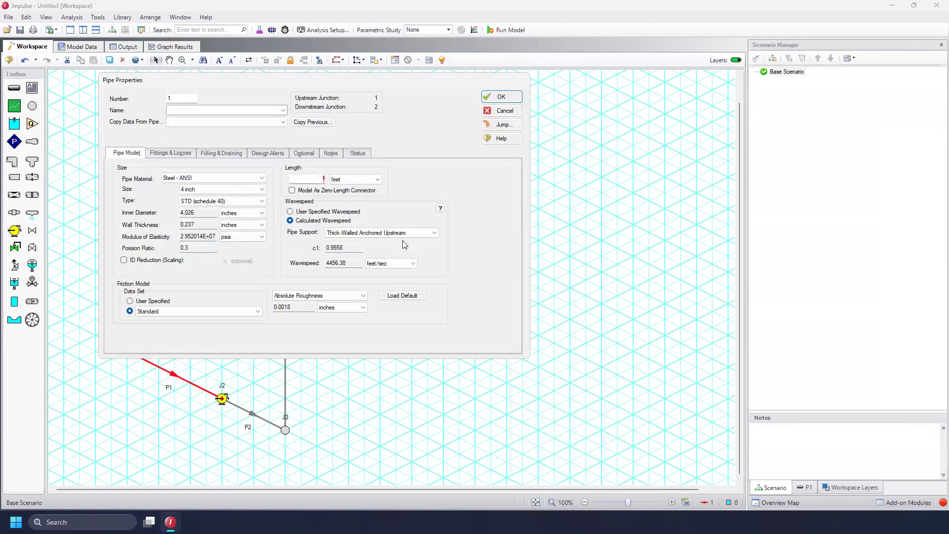
{"action": "left_click", "coordinate": [312, 181]}
{"action": "type", "text": "20"}
{"action": "left_click", "coordinate": [494, 97]}
Set pipe P2's length to 10 feet
{"action": "left_click", "coordinate": [254, 414]}
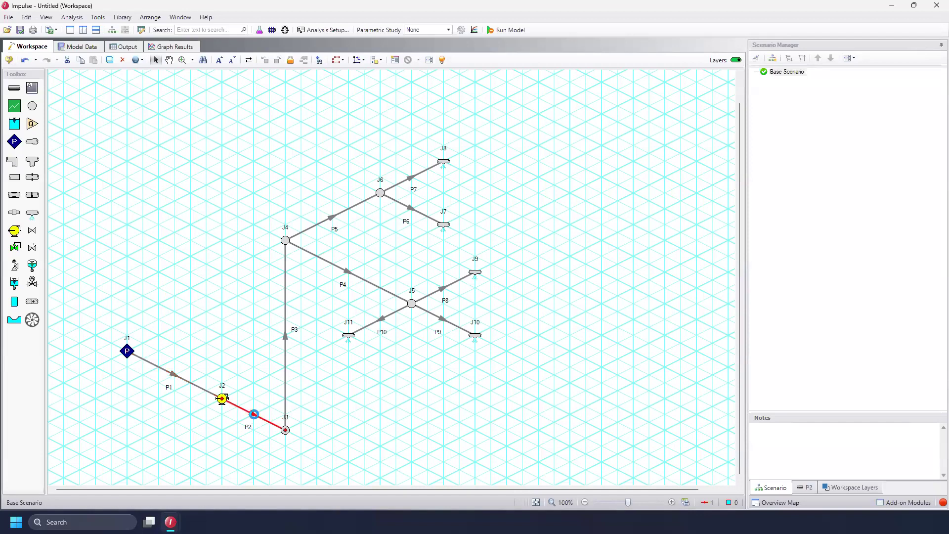
{"action": "left_click", "coordinate": [317, 177]}
{"action": "type", "text": "10"}
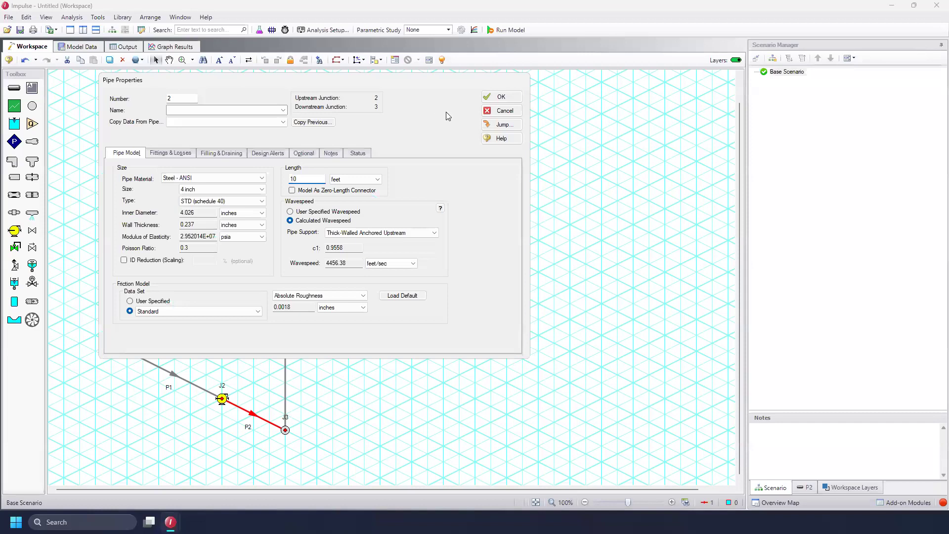
{"action": "left_click", "coordinate": [500, 97]}
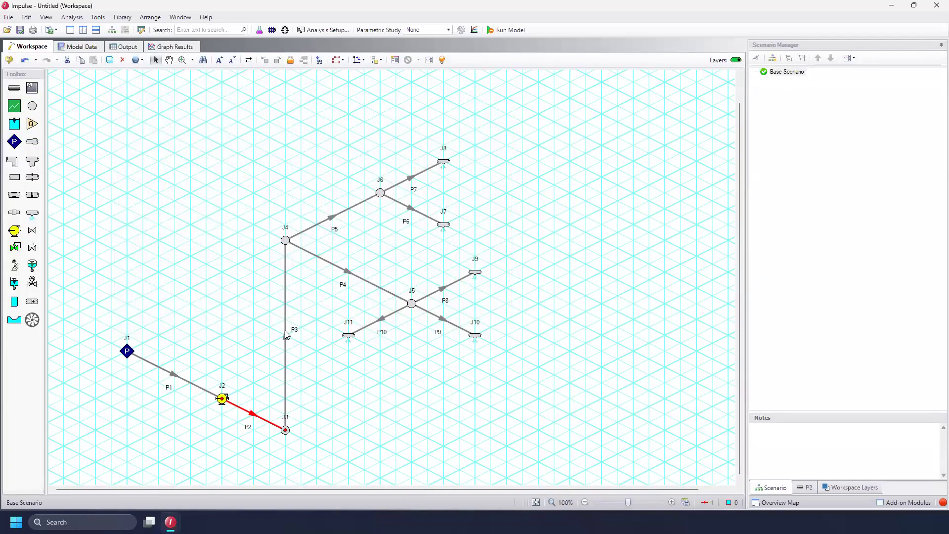
Open pipe P3's properties and edit its length
{"action": "left_click", "coordinate": [285, 332]}
{"action": "double_click", "coordinate": [285, 330]}
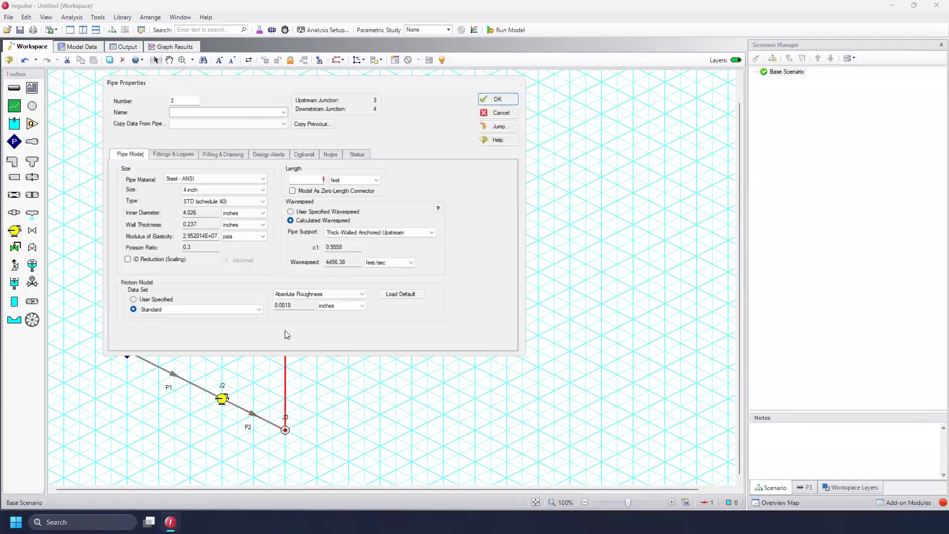
{"action": "left_click", "coordinate": [308, 178]}
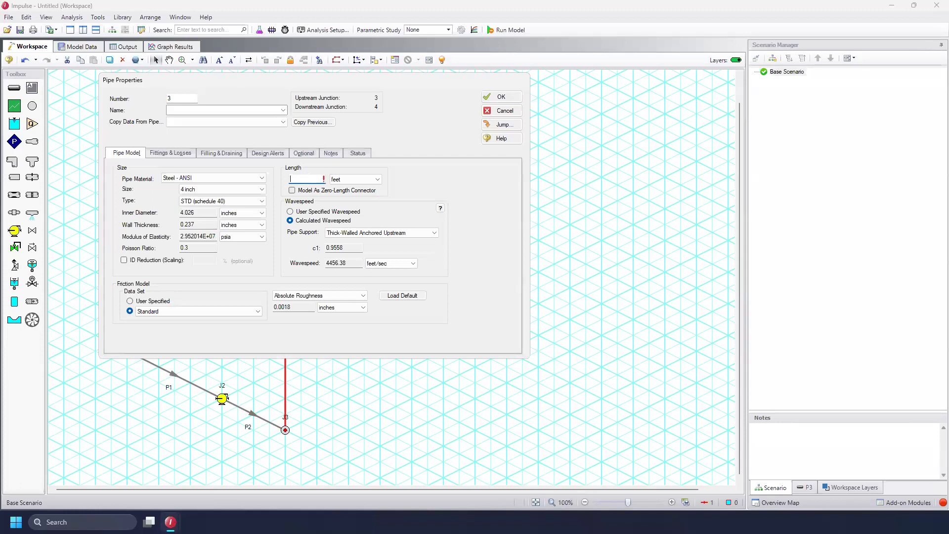
{"action": "left_click", "coordinate": [494, 98]}
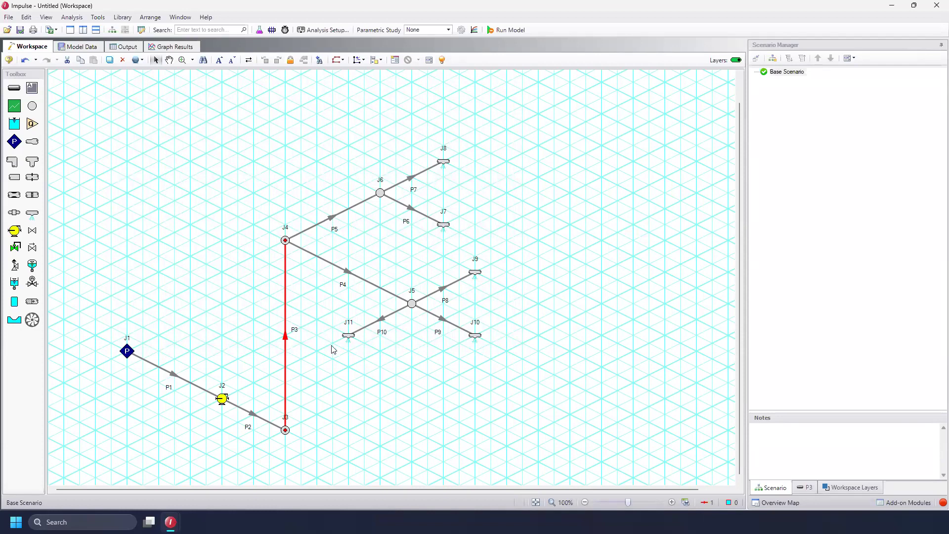
Set pipe P2's initial filling state to a liquid/gas interface at 50 percent full
{"action": "left_click", "coordinate": [253, 269]}
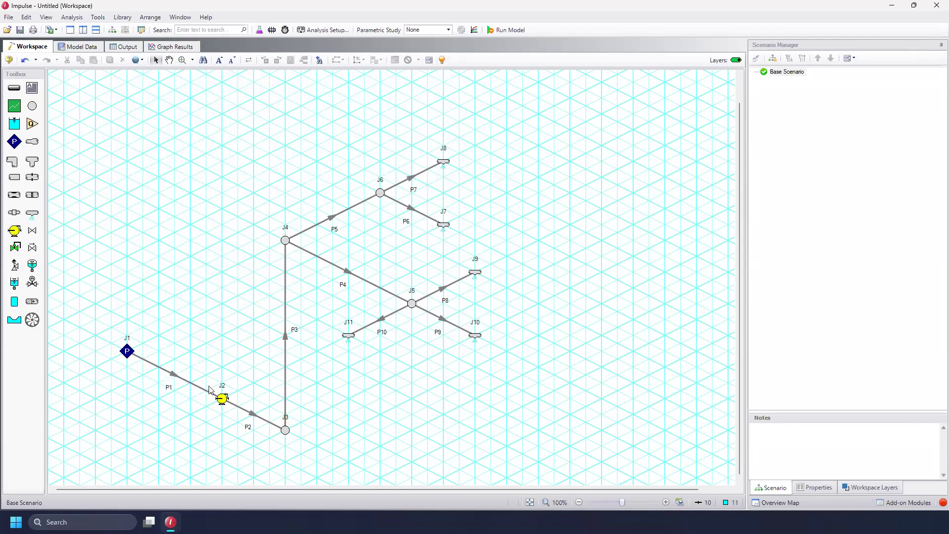
{"action": "left_click", "coordinate": [252, 415]}
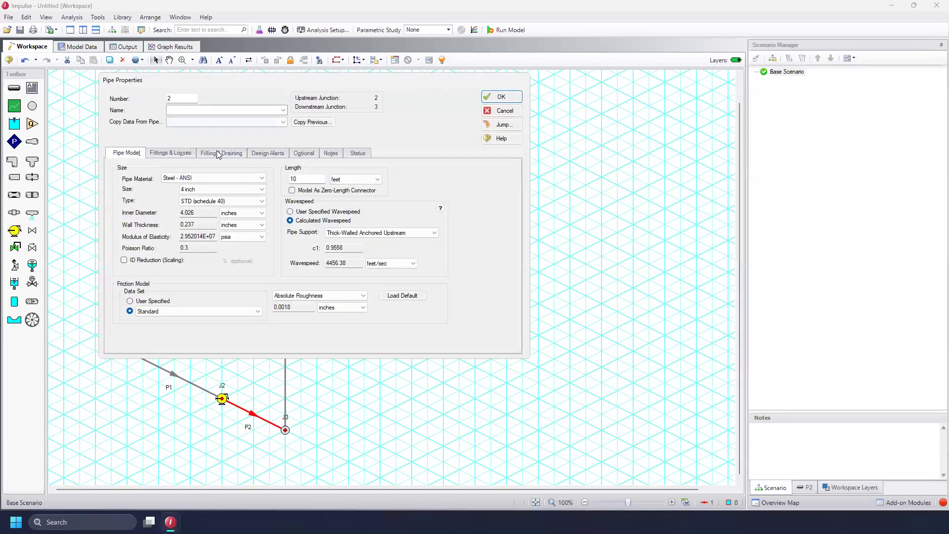
{"action": "left_click", "coordinate": [214, 154]}
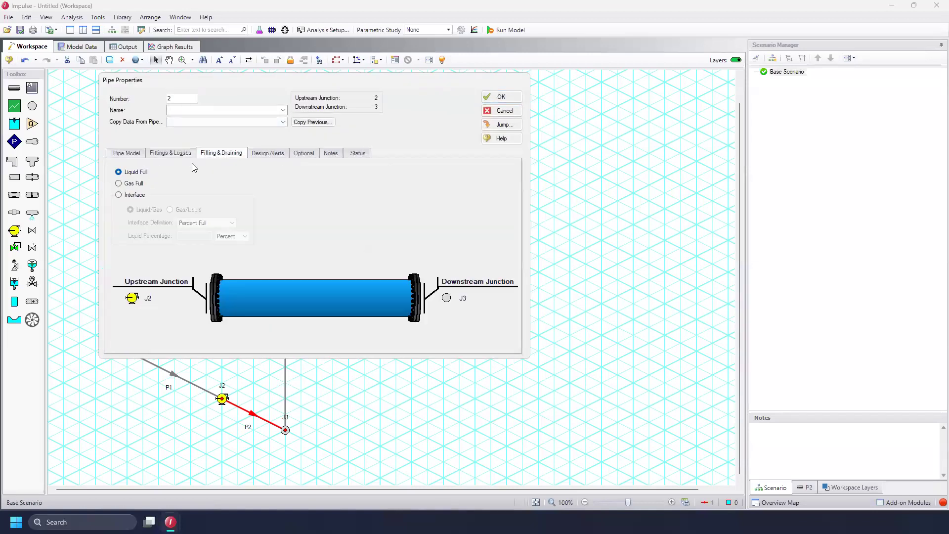
{"action": "left_click", "coordinate": [133, 197]}
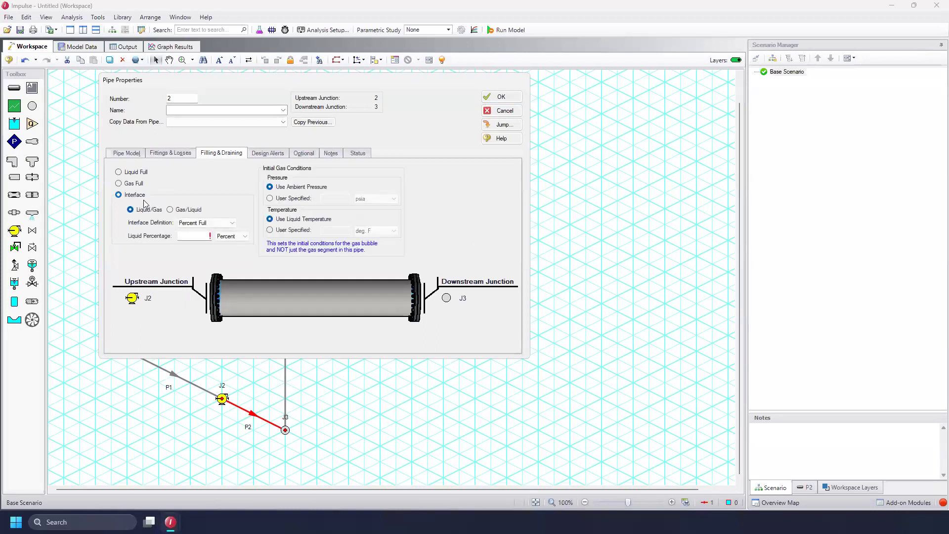
{"action": "left_click", "coordinate": [194, 235]}
{"action": "type", "text": "50"}
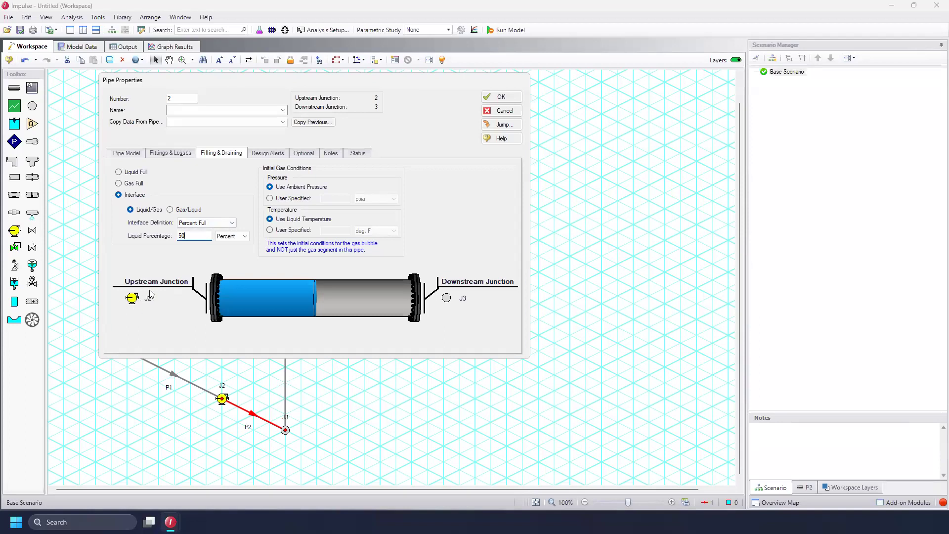
Set pipe P2's initial gas pressure to 0 psig and gas temperature to 80 deg. F
{"action": "left_click", "coordinate": [296, 199]}
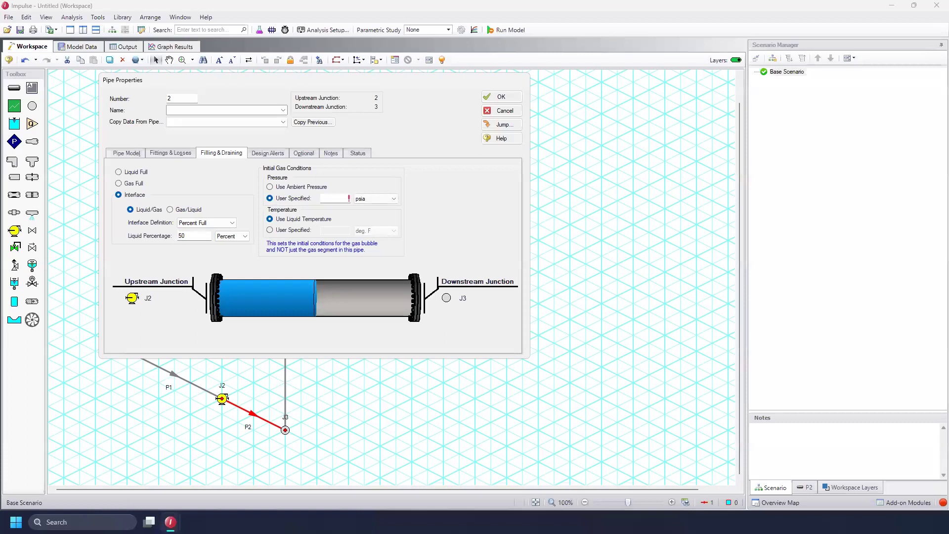
{"action": "left_click", "coordinate": [369, 198]}
{"action": "left_click", "coordinate": [372, 253]}
{"action": "left_click", "coordinate": [270, 230]}
{"action": "left_click", "coordinate": [322, 230]}
{"action": "type", "text": "80"}
{"action": "left_click", "coordinate": [500, 97]}
{"action": "left_click", "coordinate": [534, 299]}
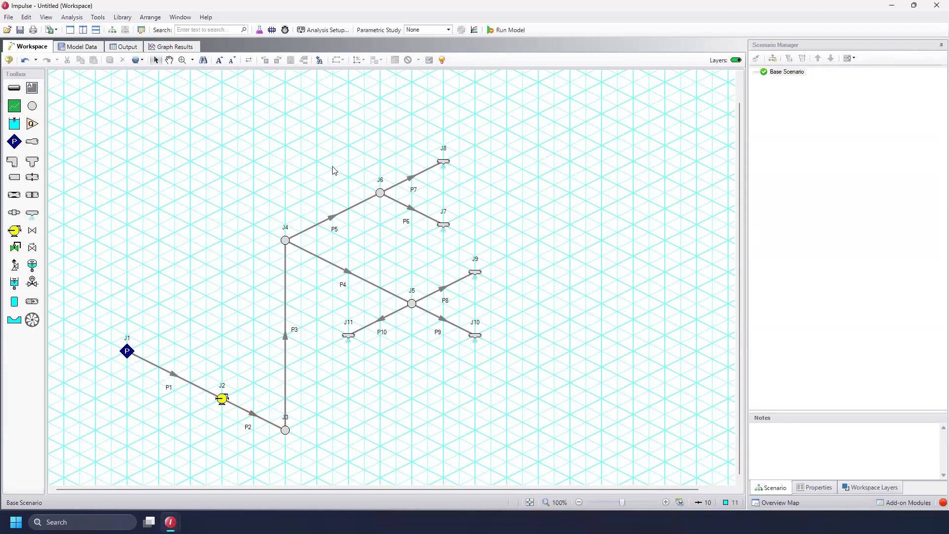
Select pipes P3 through P10, open Global Pipe Edit, and set the template's initial state to Gas Full
{"action": "left_click_drag", "start_coordinate": [252, 155], "coordinate": [362, 225]}
{"action": "left_click_drag", "start_coordinate": [540, 360], "coordinate": [258, 136]}
{"action": "left_click", "coordinate": [135, 60]}
{"action": "left_click", "coordinate": [161, 73]}
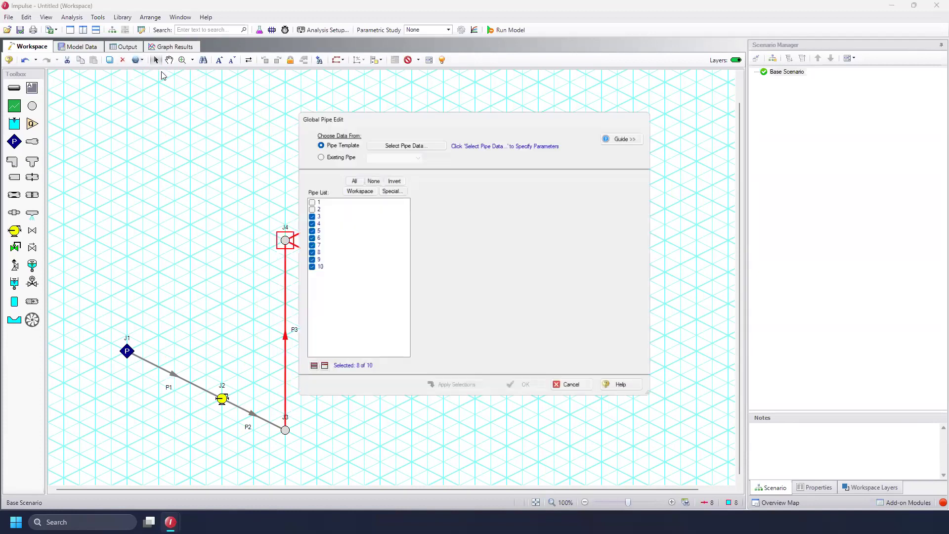
{"action": "left_click", "coordinate": [405, 141]}
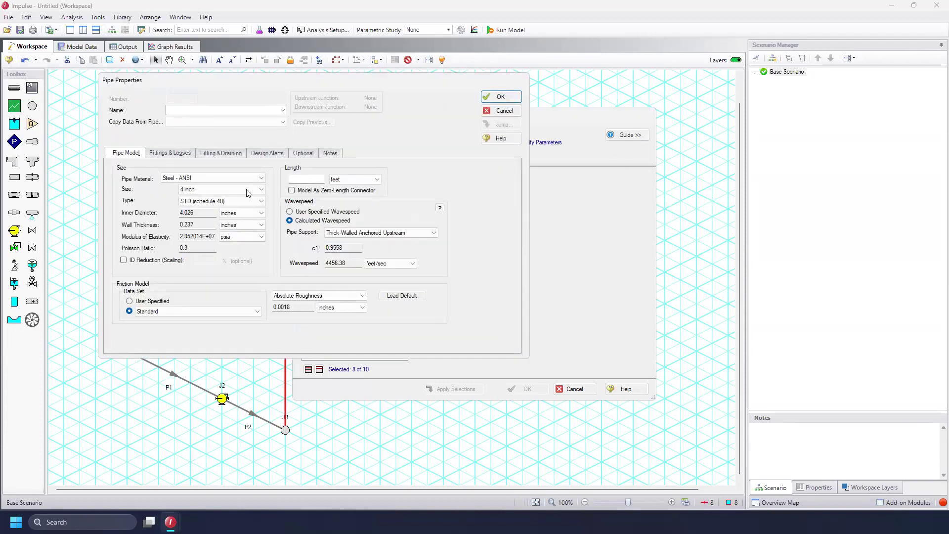
{"action": "left_click", "coordinate": [226, 153]}
{"action": "left_click", "coordinate": [119, 184]}
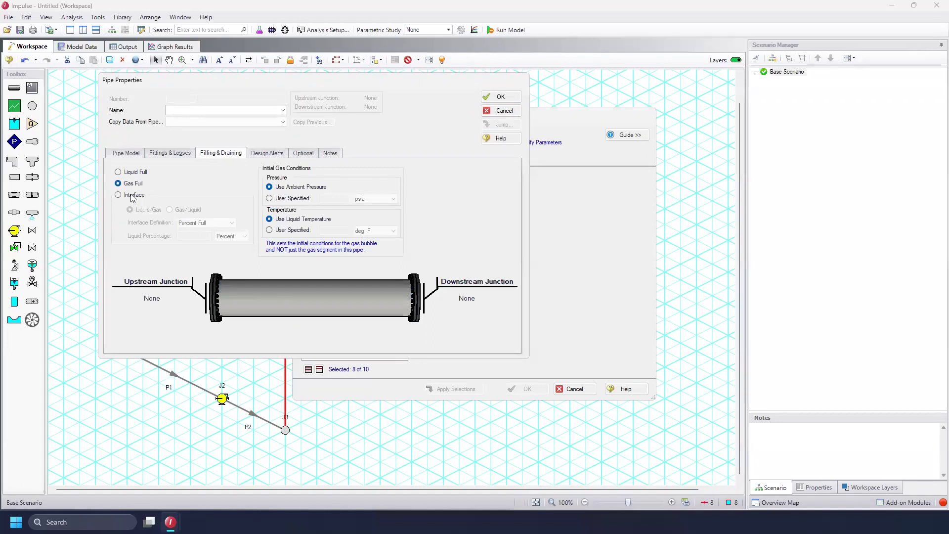
Set the template's initial gas pressure to 0 psig and gas temperature to 80 deg. F
{"action": "left_click", "coordinate": [269, 198]}
{"action": "left_click", "coordinate": [364, 198]}
{"action": "left_click", "coordinate": [370, 254]}
{"action": "left_click", "coordinate": [335, 200]}
{"action": "type", "text": "0"}
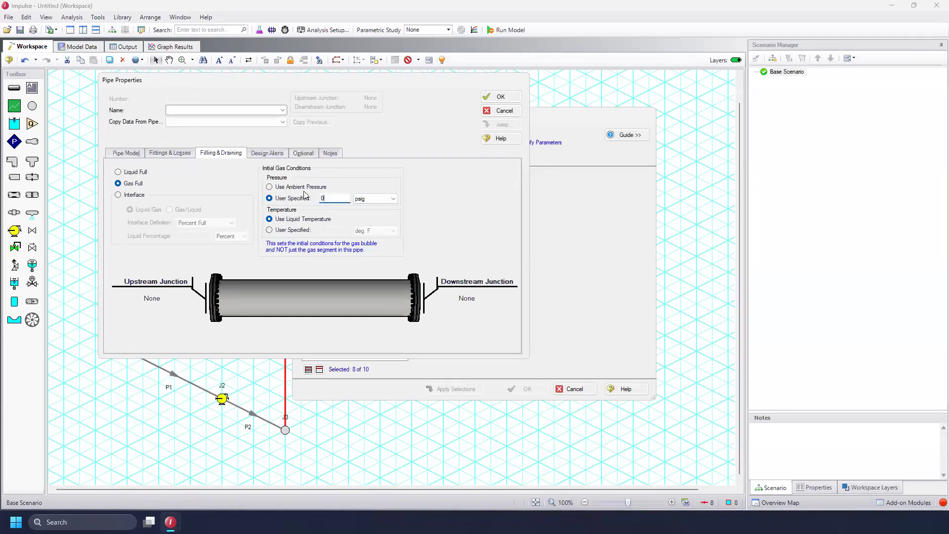
{"action": "left_click", "coordinate": [285, 231]}
{"action": "left_click", "coordinate": [328, 233]}
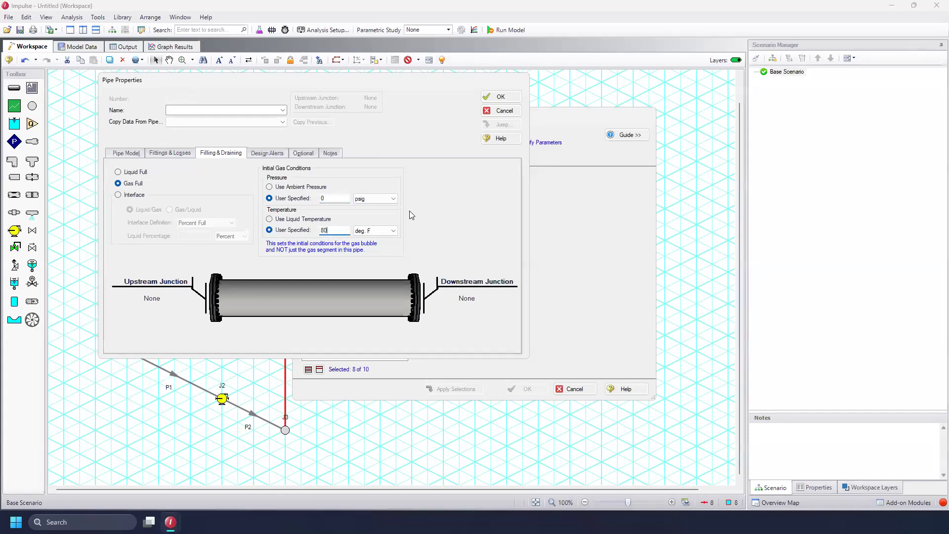
{"action": "left_click", "coordinate": [501, 97]}
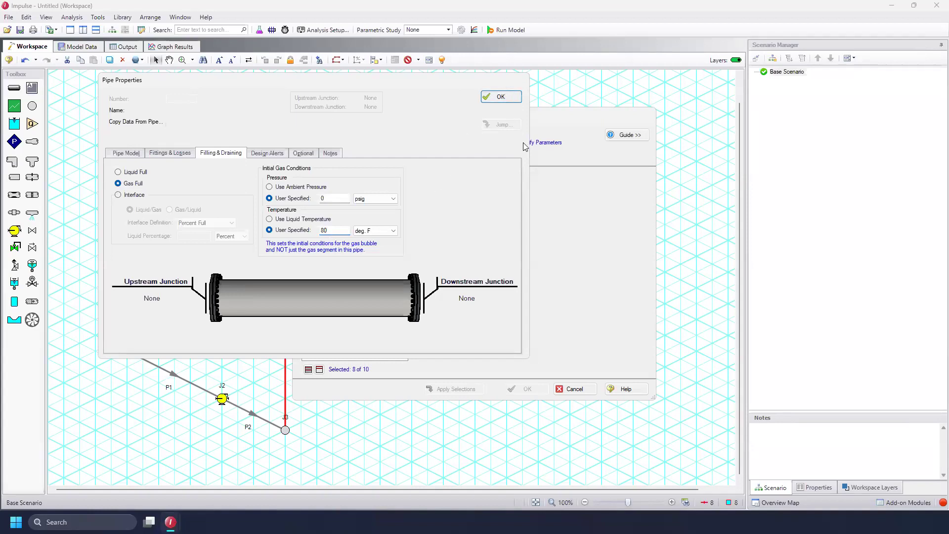
Apply the template's Filling & Draining parameters to pipes 3 through 10
{"action": "scroll", "coordinate": [586, 285], "scroll_direction": "down", "scroll_amount": 5}
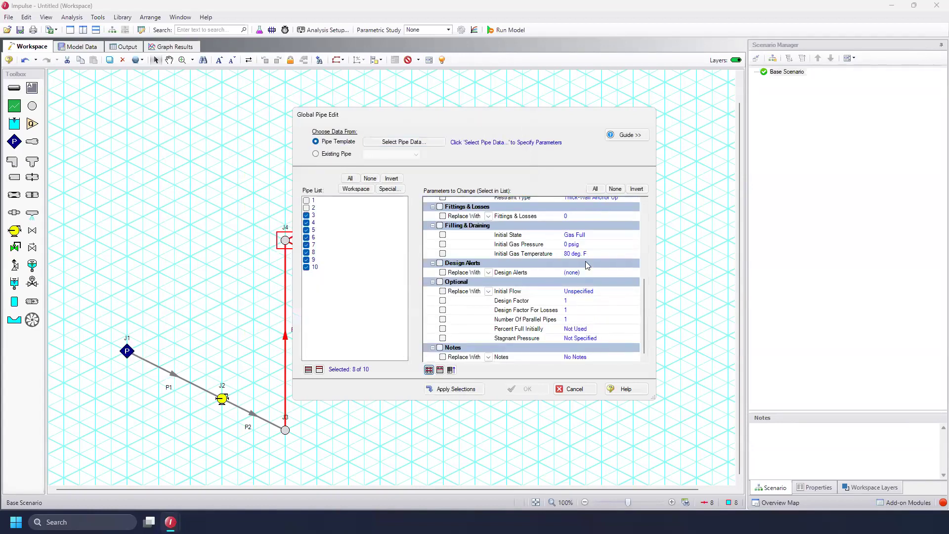
{"action": "left_click", "coordinate": [440, 226]}
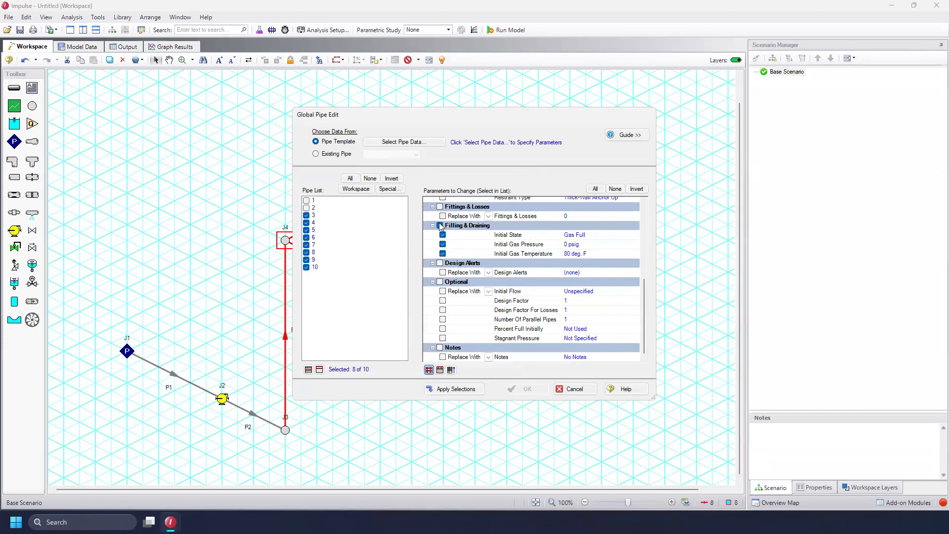
{"action": "left_click", "coordinate": [458, 391]}
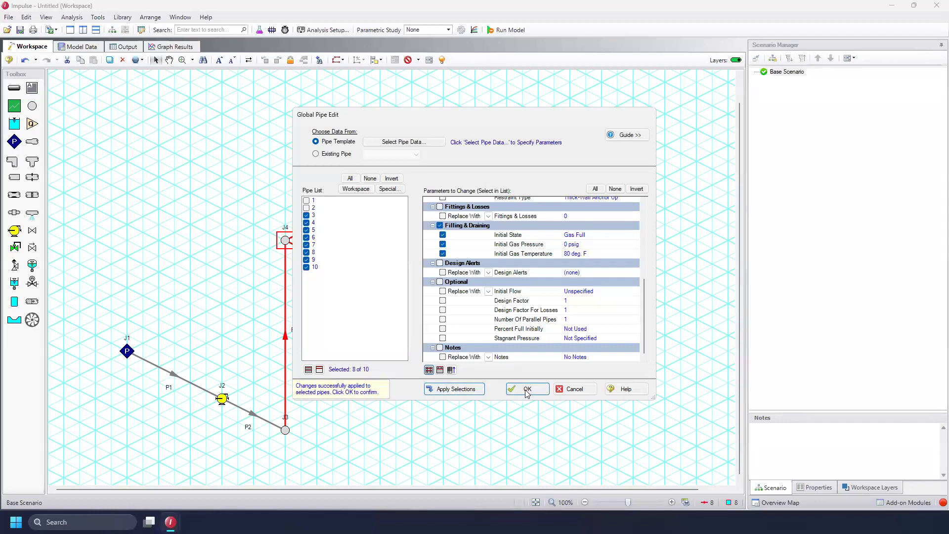
{"action": "left_click", "coordinate": [527, 390]}
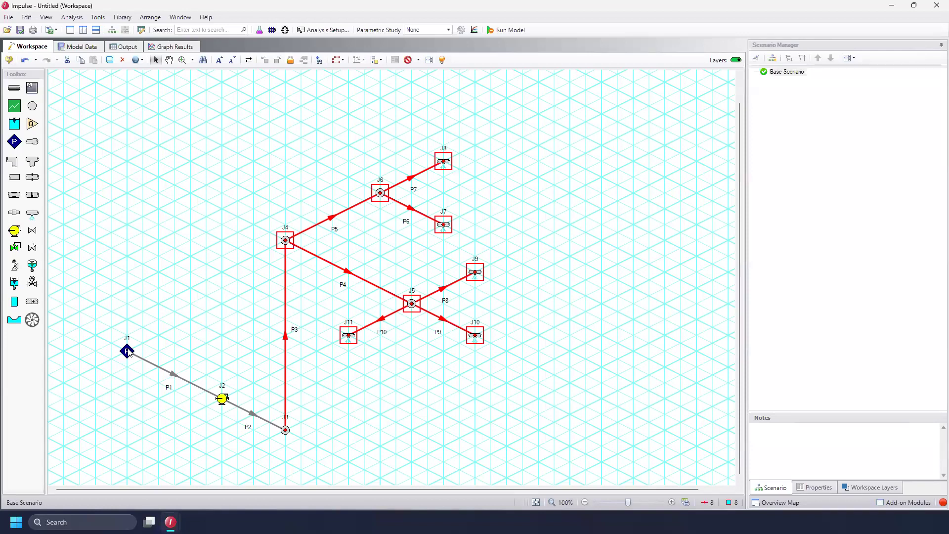
Set assigned pressure J1's stagnation pressure to 50 psia
{"action": "double_click", "coordinate": [127, 350]}
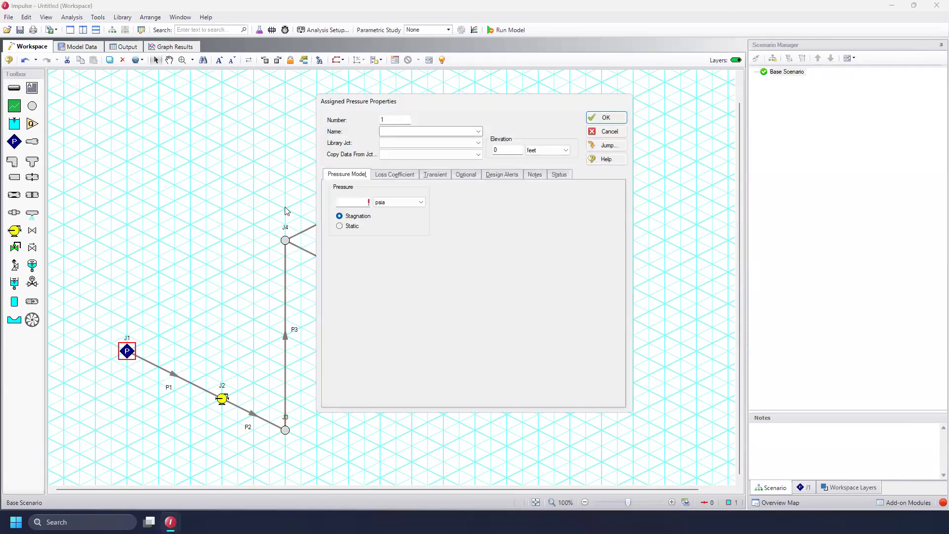
{"action": "left_click", "coordinate": [347, 199]}
{"action": "type", "text": "50"}
{"action": "left_click", "coordinate": [609, 118]}
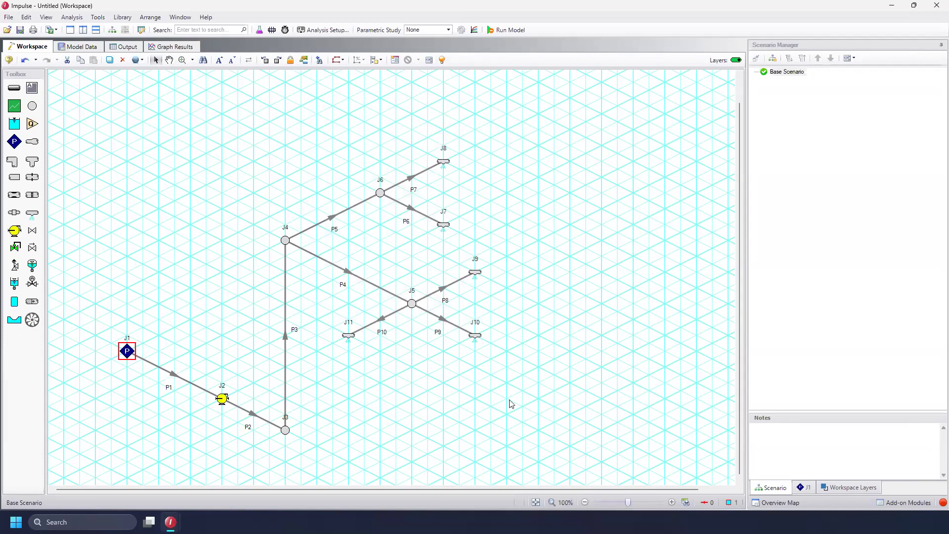
{"action": "left_click", "coordinate": [613, 372]}
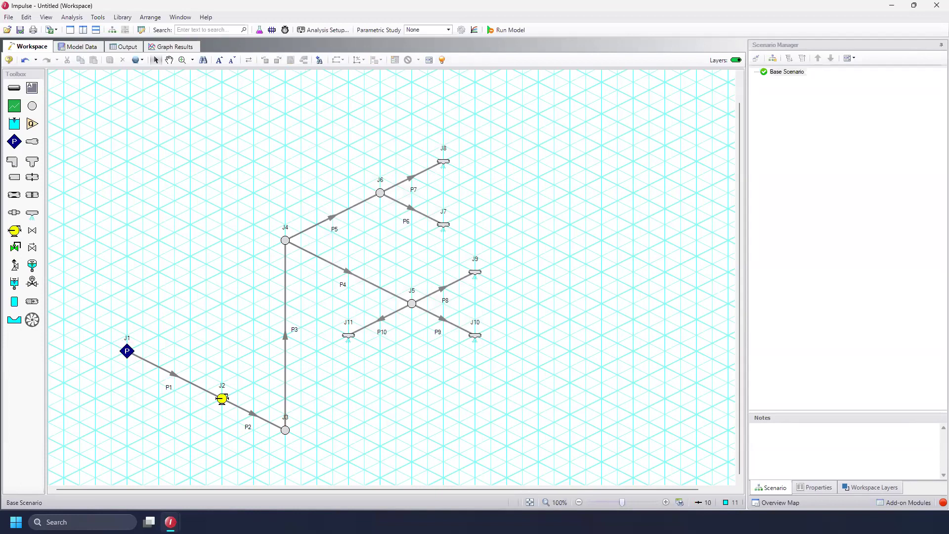
Set pump J2's rated pump speed to 1500 rpm
{"action": "left_click", "coordinate": [225, 397]}
{"action": "double_click", "coordinate": [224, 398]}
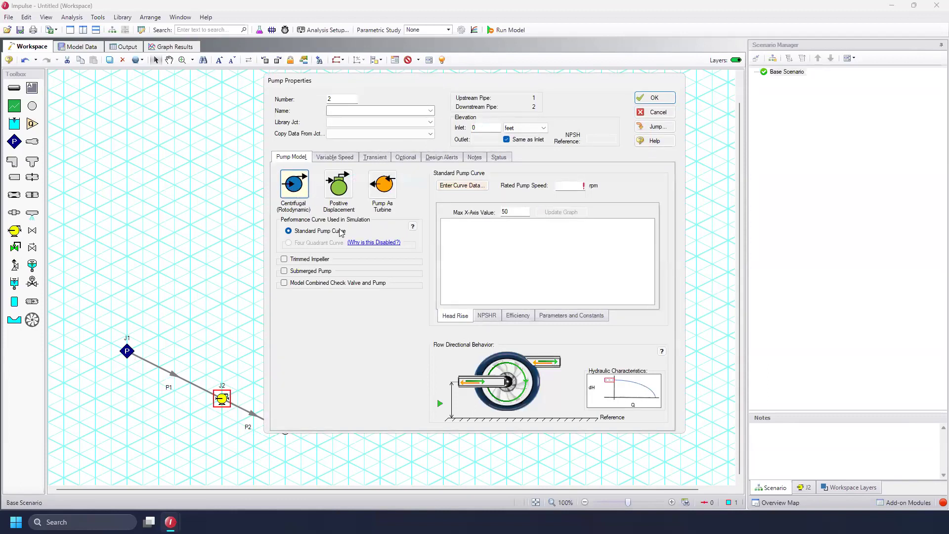
{"action": "left_click", "coordinate": [564, 187]}
Enter pump curve flow rates of 0, 1500 and 3000 gal/min and switch the curve parameter to pressure
{"action": "left_click", "coordinate": [462, 185]}
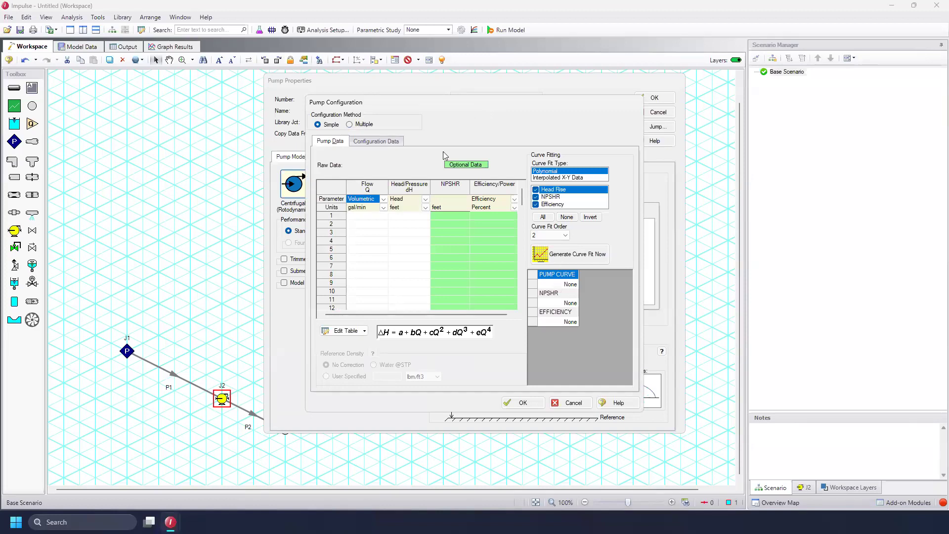
{"action": "left_click", "coordinate": [373, 216]}
{"action": "type", "text": "0"}
{"action": "key", "text": "Return"}
{"action": "type", "text": "1500"}
{"action": "left_click", "coordinate": [377, 232]}
{"action": "left_click", "coordinate": [426, 198]}
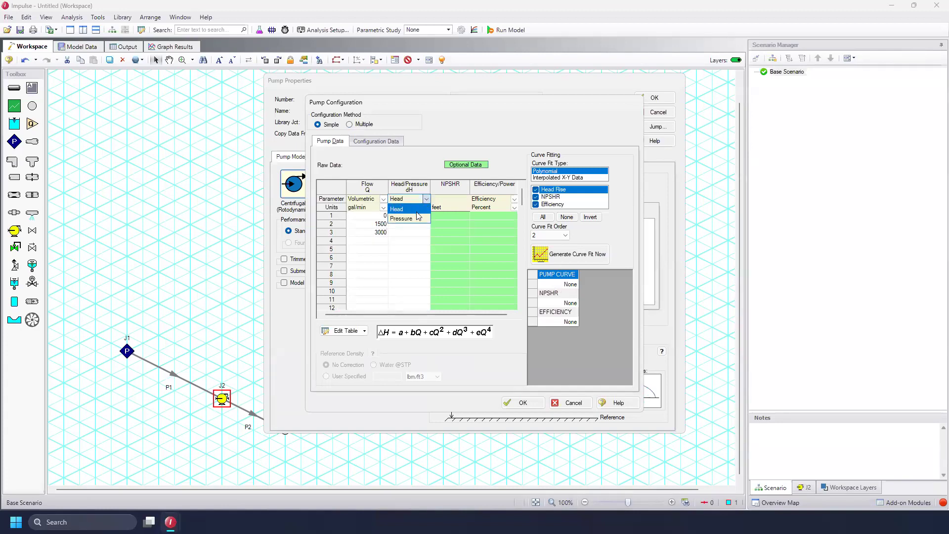
{"action": "left_click", "coordinate": [419, 218]}
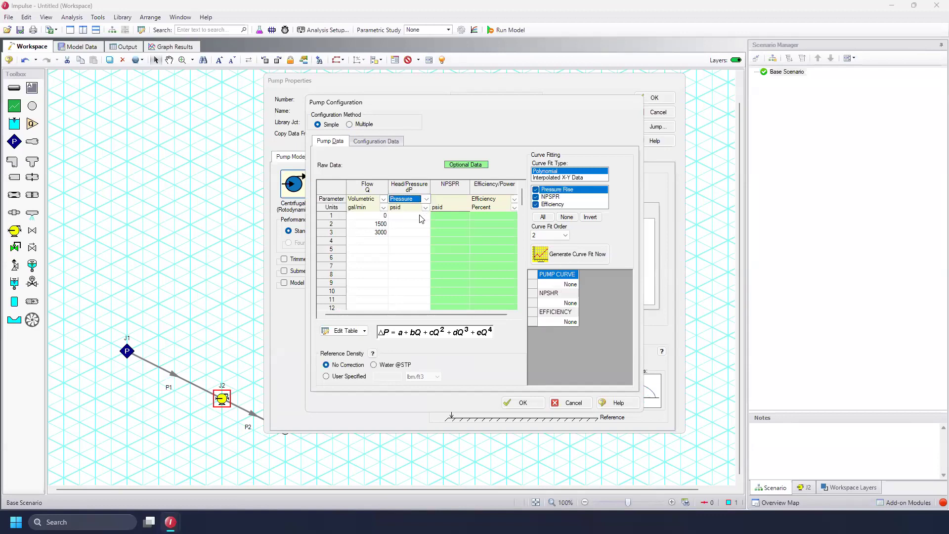
Enter pressure rises of 400, 450 and 350 psid, generate the curve fit, and confirm the pump settings
{"action": "left_click", "coordinate": [420, 216]}
{"action": "type", "text": "400"}
{"action": "key", "text": "Return"}
{"action": "left_click", "coordinate": [419, 233]}
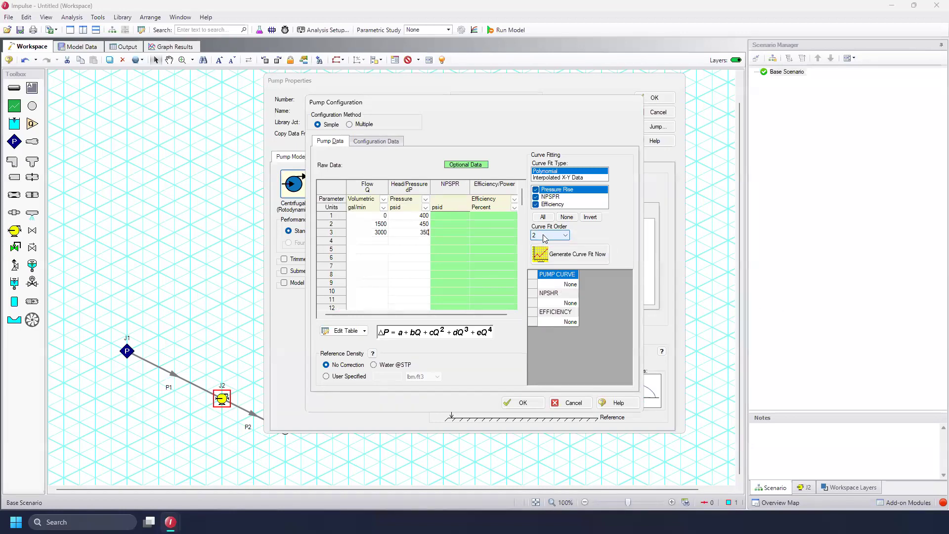
{"action": "left_click", "coordinate": [583, 258]}
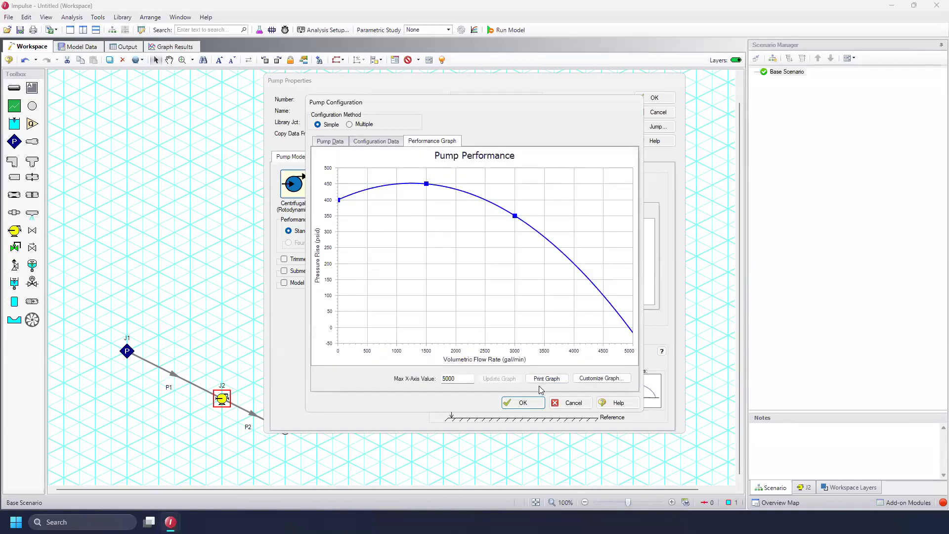
{"action": "left_click", "coordinate": [511, 402]}
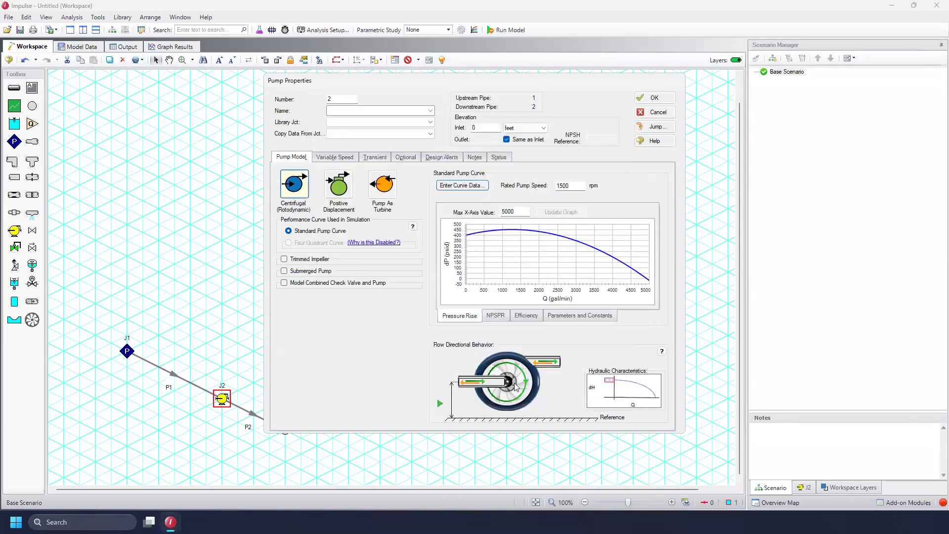
{"action": "left_click", "coordinate": [660, 98]}
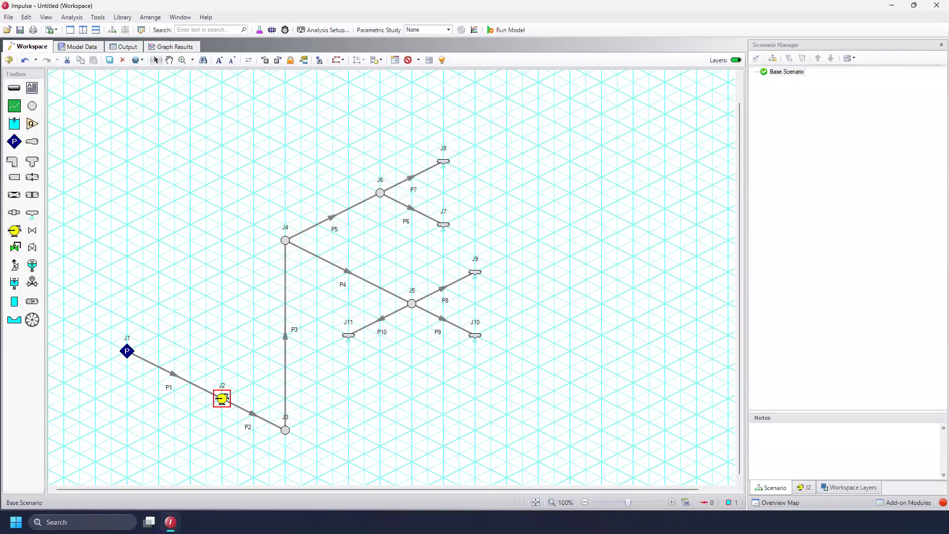
{"action": "scroll", "coordinate": [526, 349], "scroll_direction": "down", "scroll_amount": 1}
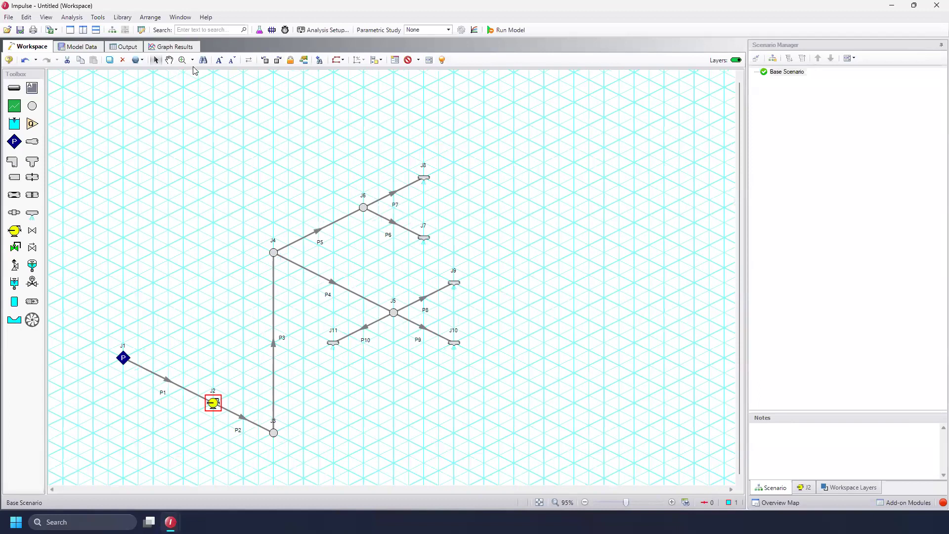
Open a global junction edit for all five spray discharge junctions and set their exit pressure to 0 psig
{"action": "left_click", "coordinate": [141, 60]}
{"action": "mouse_move", "coordinate": [155, 83]}
{"action": "left_click", "coordinate": [263, 134]}
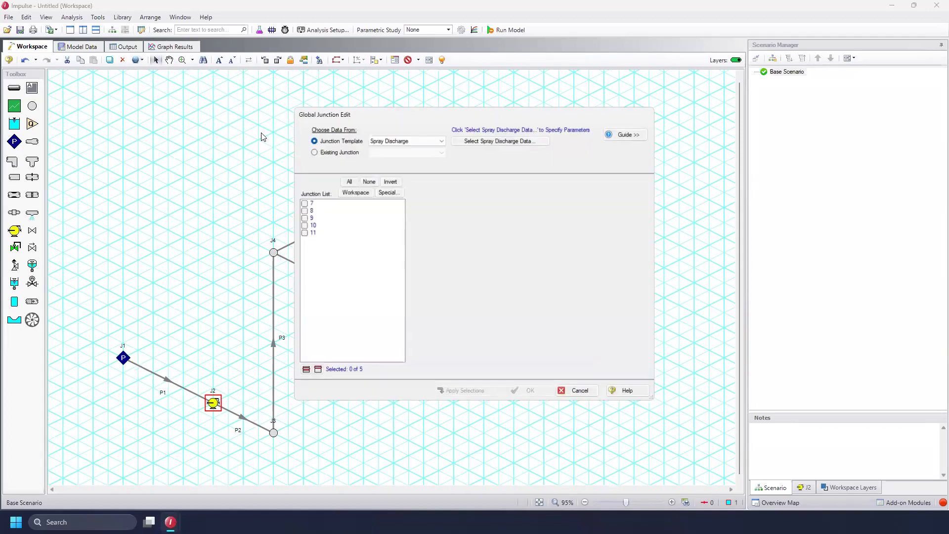
{"action": "left_click", "coordinate": [348, 181]}
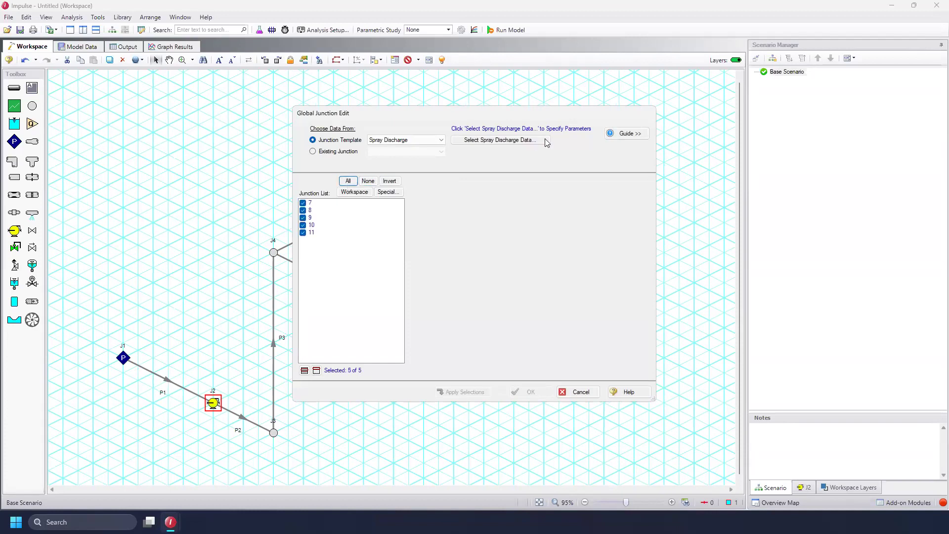
{"action": "left_click", "coordinate": [536, 141]}
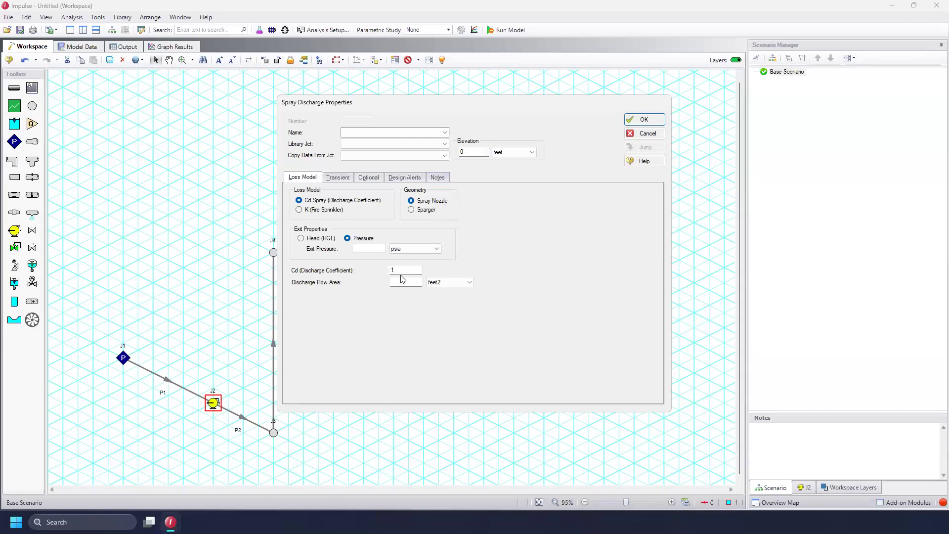
{"action": "left_click", "coordinate": [399, 253]}
{"action": "left_click", "coordinate": [404, 301]}
{"action": "left_click", "coordinate": [372, 249]}
{"action": "type", "text": "0"}
Set the discharge coefficient to 0.8 and the discharge flow area to 0.5 inches2
{"action": "left_click", "coordinate": [419, 272]}
{"action": "type", "text": "0.8"}
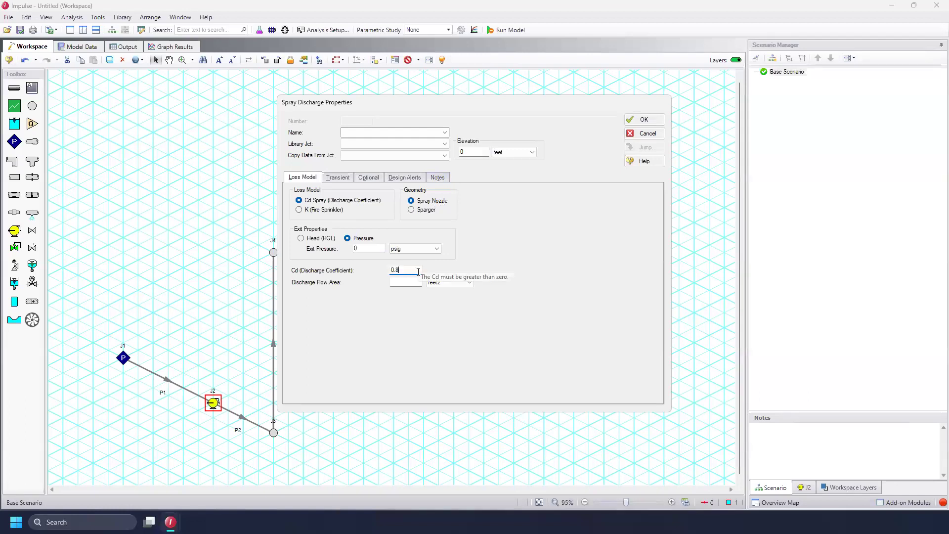
{"action": "key", "text": "Tab"}
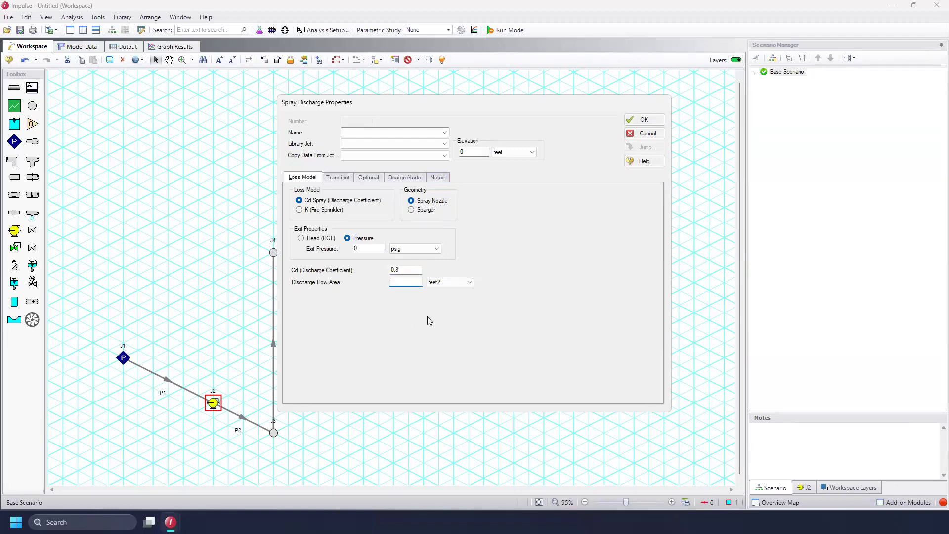
{"action": "type", "text": "0.5"}
{"action": "left_click", "coordinate": [449, 285]}
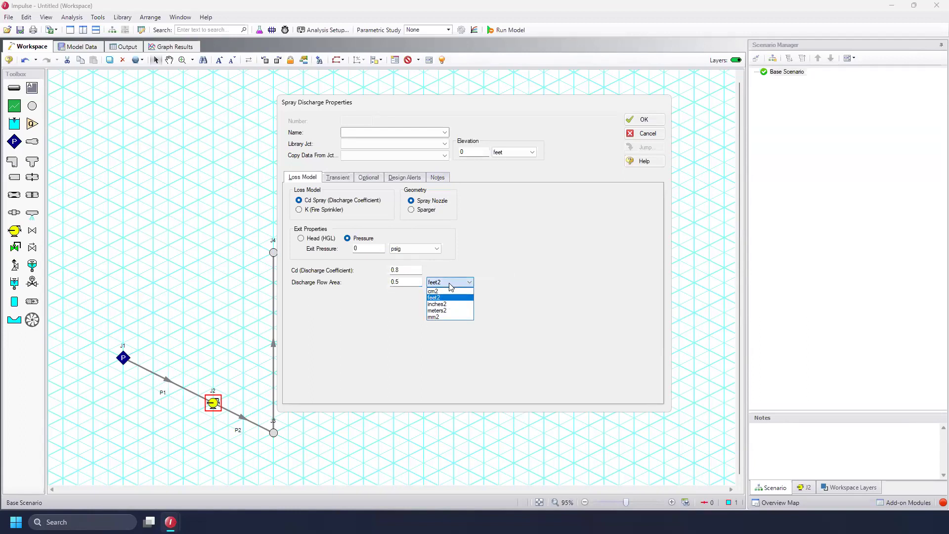
{"action": "left_click", "coordinate": [451, 307]}
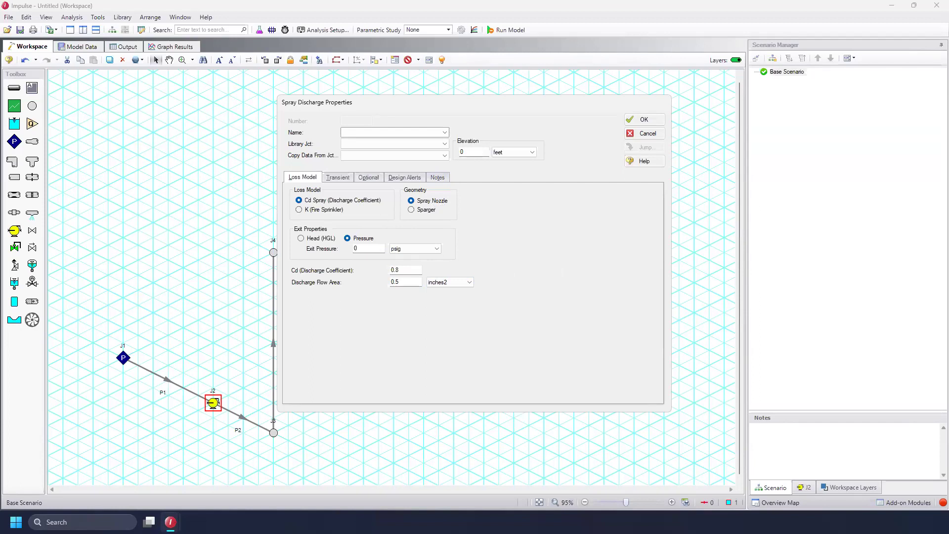
Enable gas vent properties with a gas CdA of 0.4 inches2 and confirm the spray discharge data
{"action": "left_click", "coordinate": [372, 178]}
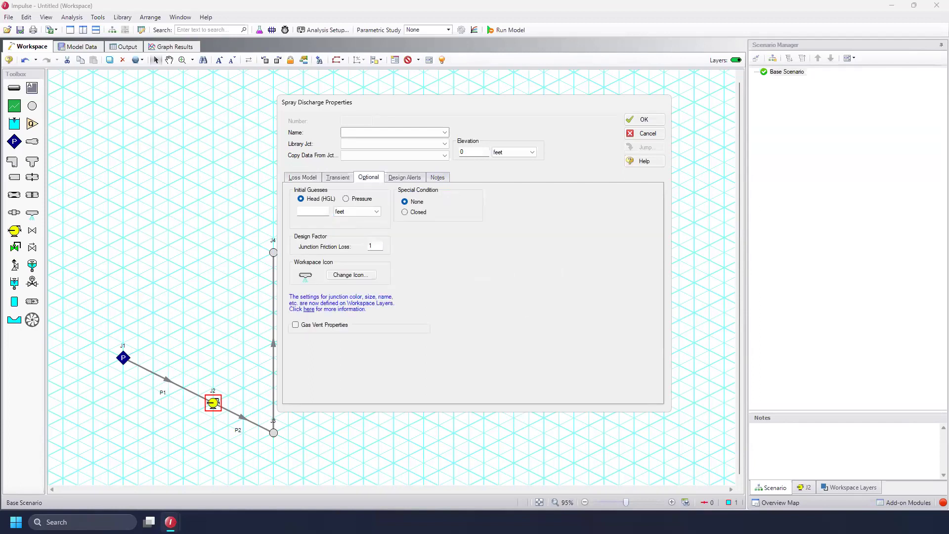
{"action": "left_click", "coordinate": [296, 324]}
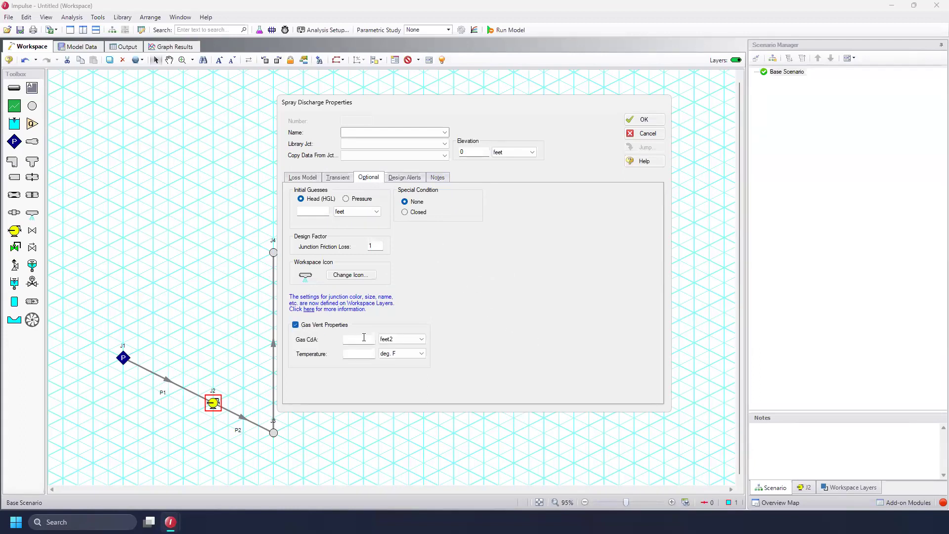
{"action": "left_click", "coordinate": [418, 338]}
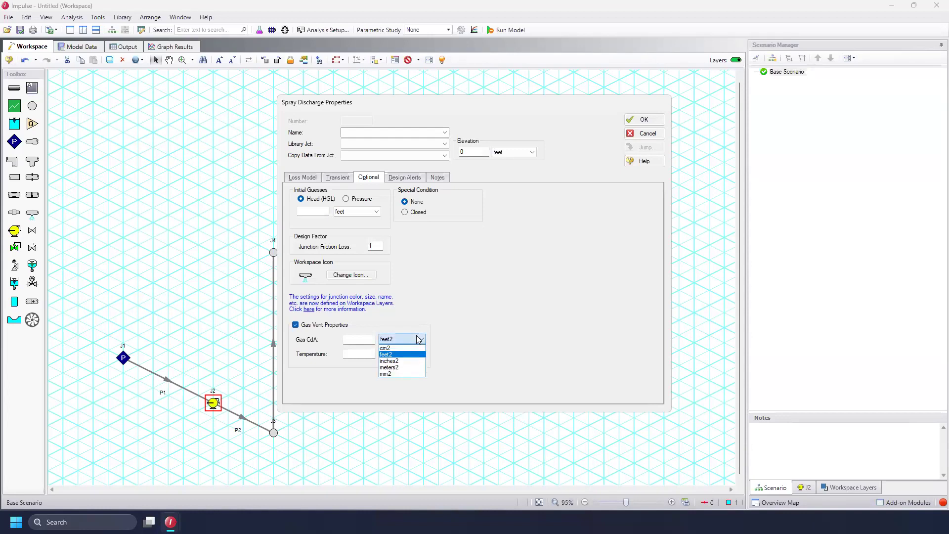
{"action": "left_click", "coordinate": [408, 360]}
{"action": "left_click", "coordinate": [361, 341]}
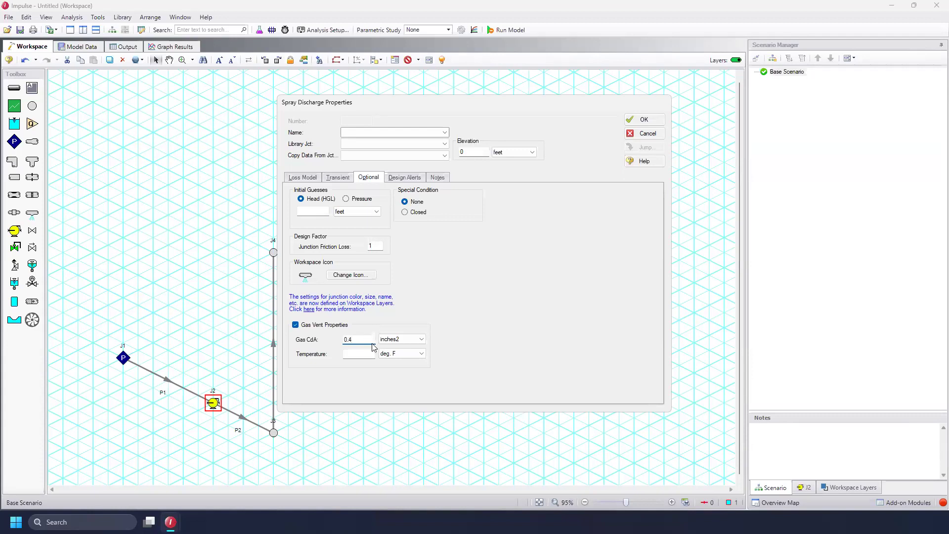
{"action": "left_click", "coordinate": [357, 353]}
{"action": "left_click", "coordinate": [655, 120]}
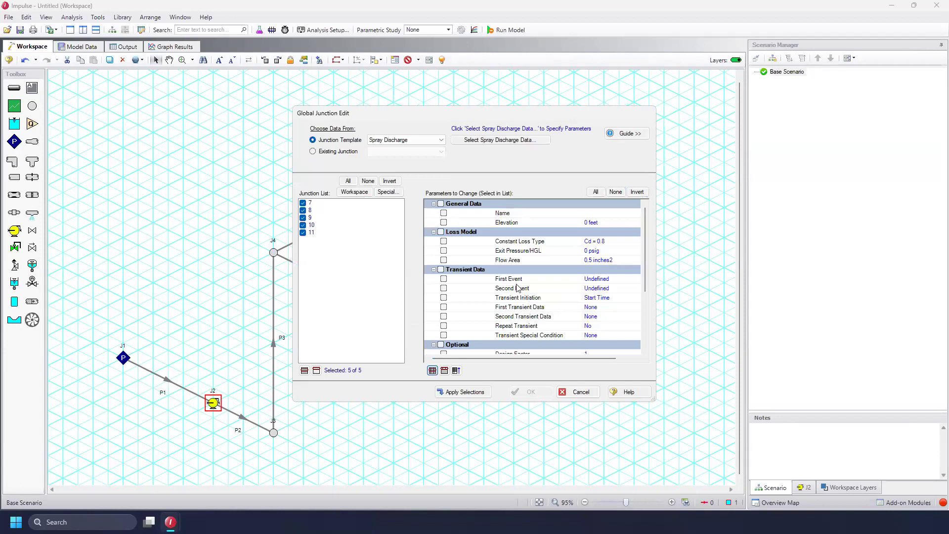
Apply all spray discharge parameters to the selected junctions
{"action": "left_click", "coordinate": [593, 192]}
{"action": "left_click", "coordinate": [465, 393]}
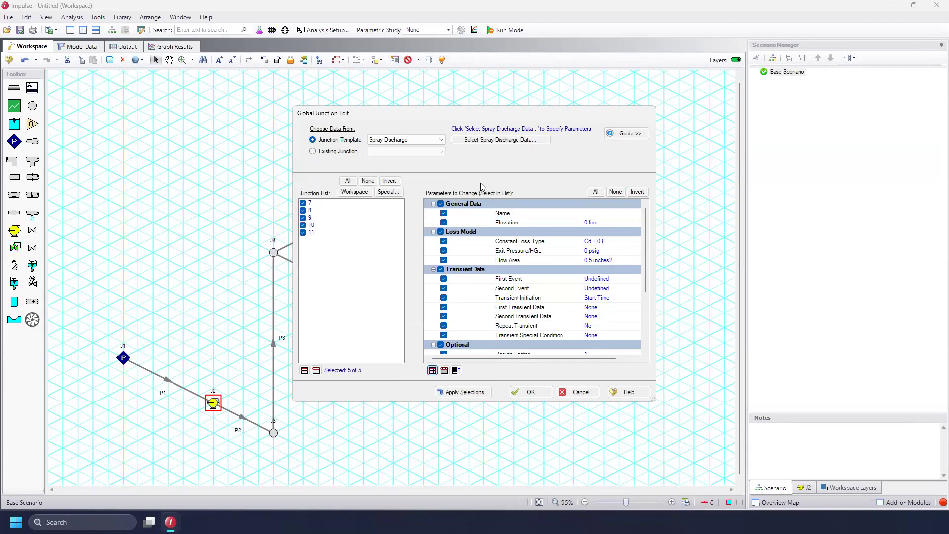
Apply an elevation of 50 feet to all five spray discharge junctions and close the global edit
{"action": "left_click", "coordinate": [498, 141]}
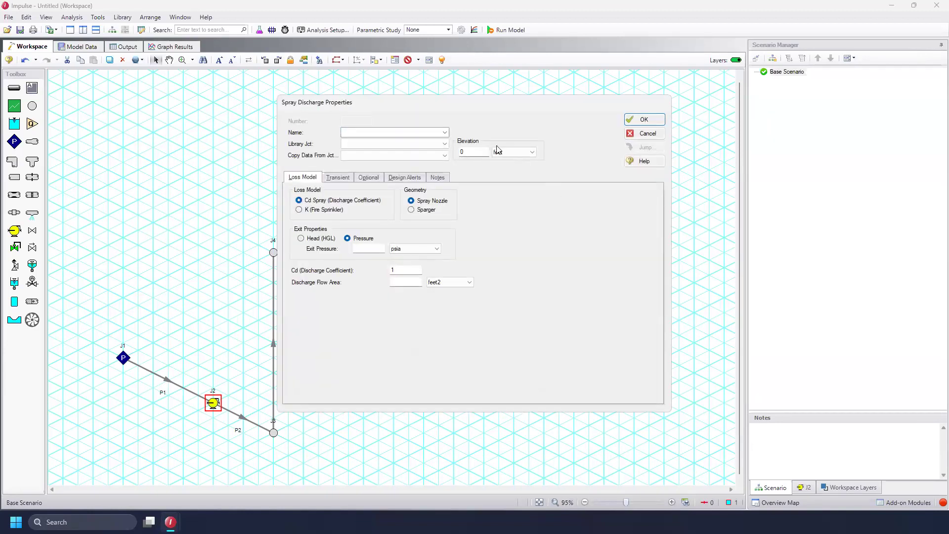
{"action": "left_click", "coordinate": [473, 152]}
{"action": "left_click", "coordinate": [642, 119]}
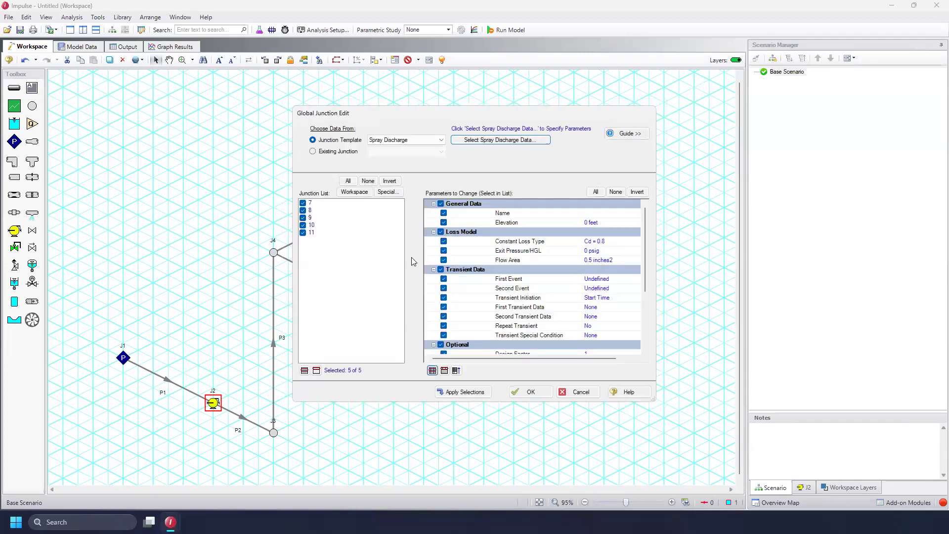
{"action": "left_click", "coordinate": [443, 222]}
{"action": "left_click", "coordinate": [472, 393]}
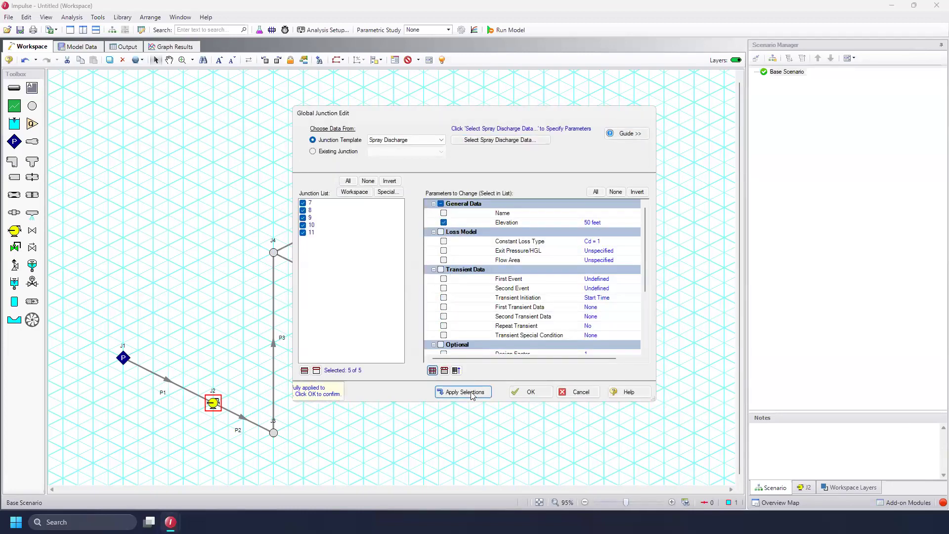
{"action": "left_click", "coordinate": [531, 393]}
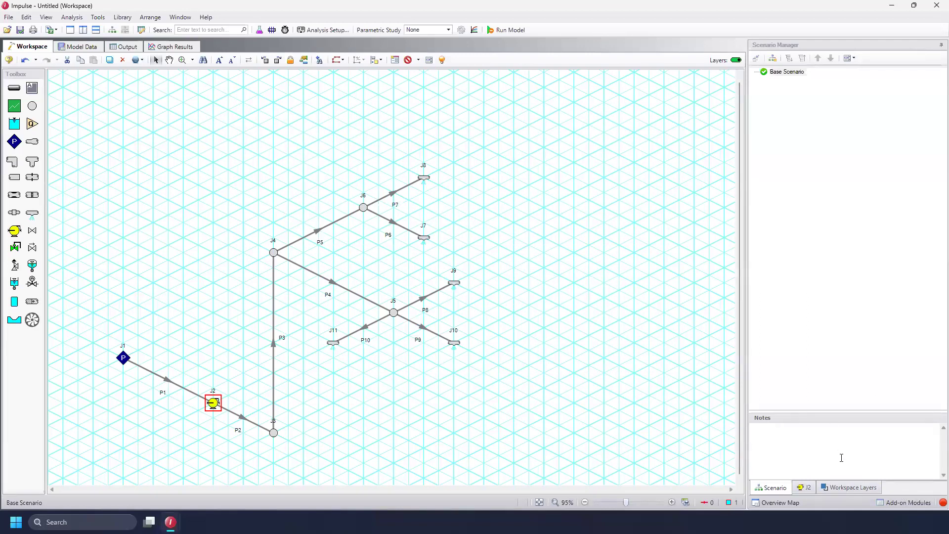
Set the transient simulation stop time to 2 seconds in the analysis setup
{"action": "left_click", "coordinate": [943, 504]}
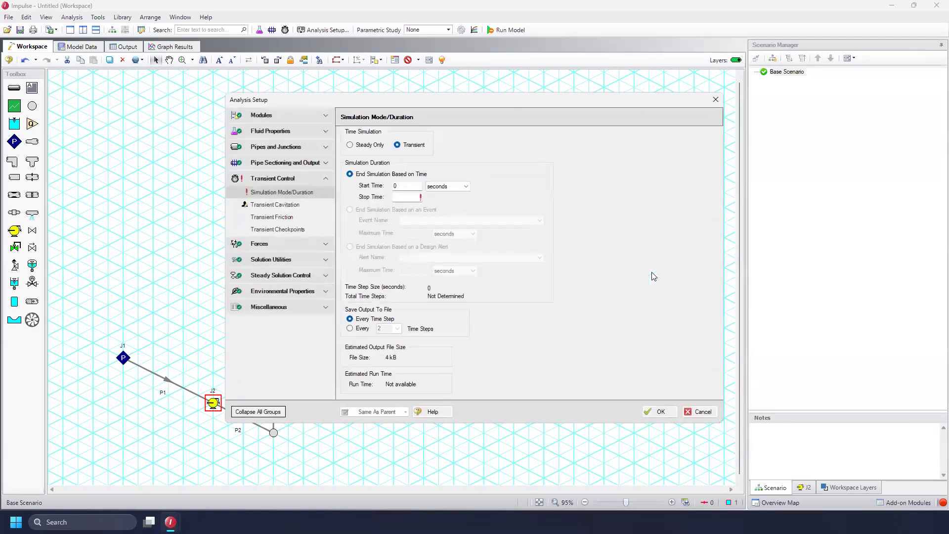
{"action": "left_click", "coordinate": [407, 197]}
{"action": "left_click", "coordinate": [408, 196]}
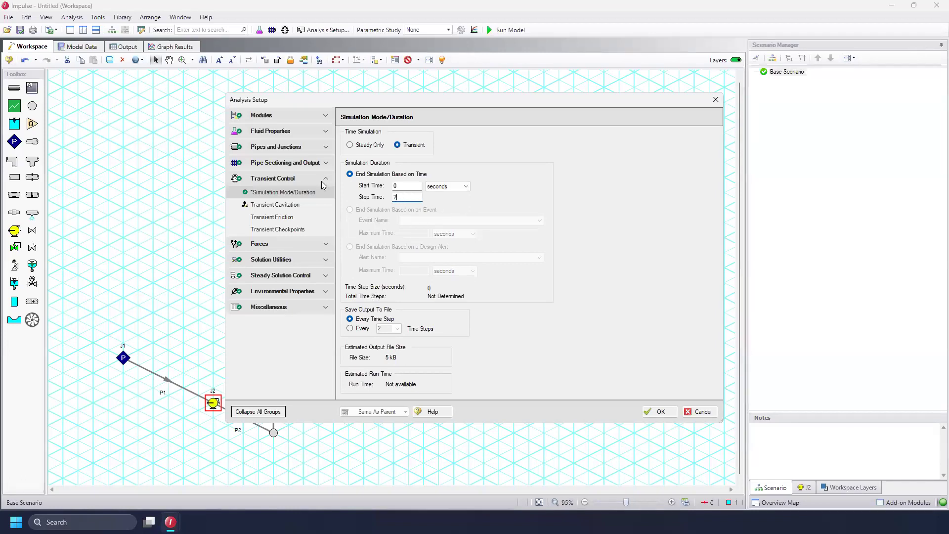
Set pipe sectioning to a fixed count of 20 sections and close the analysis setup
{"action": "left_click", "coordinate": [301, 163]}
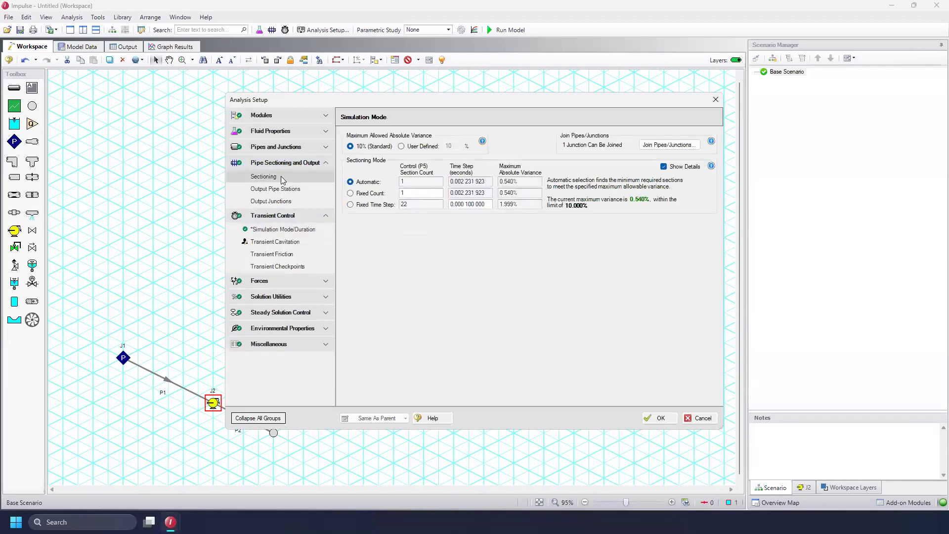
{"action": "left_click", "coordinate": [367, 196]}
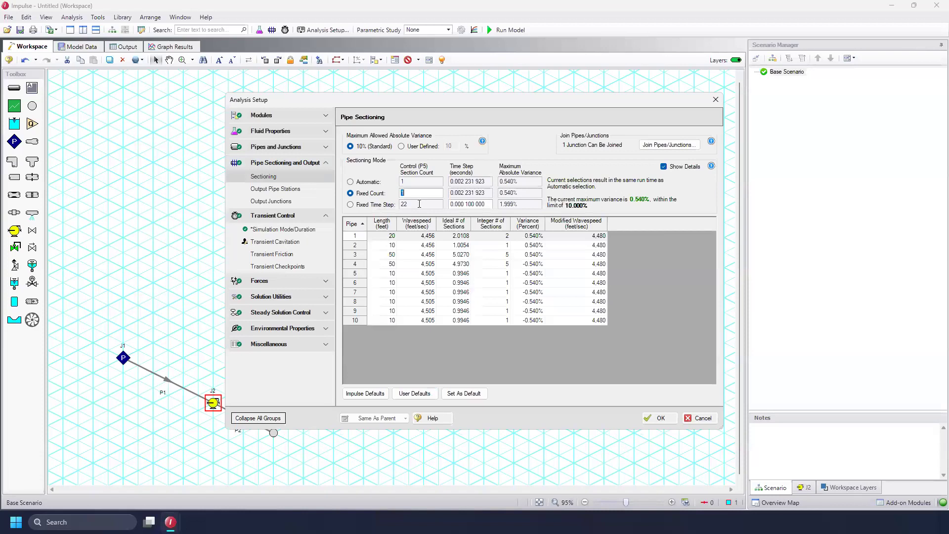
{"action": "type", "text": "20"}
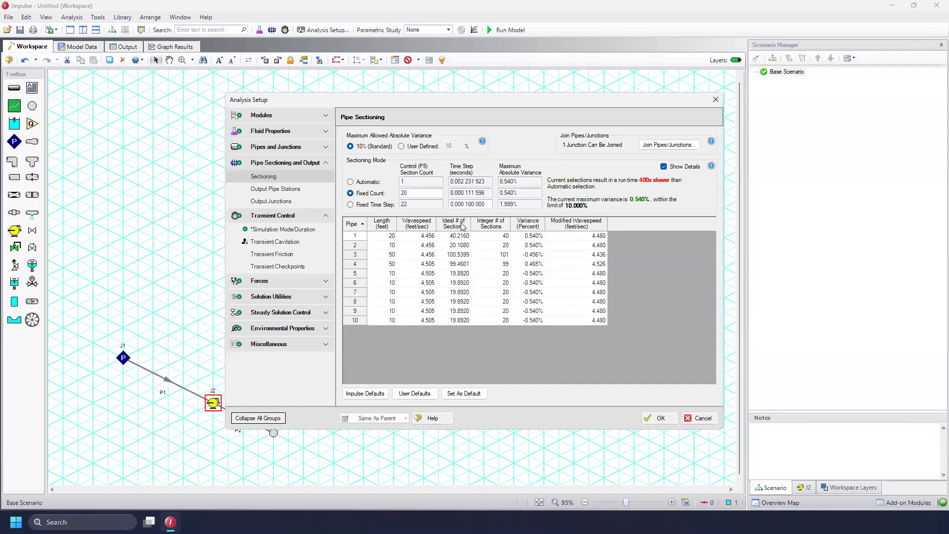
{"action": "left_click", "coordinate": [658, 418]}
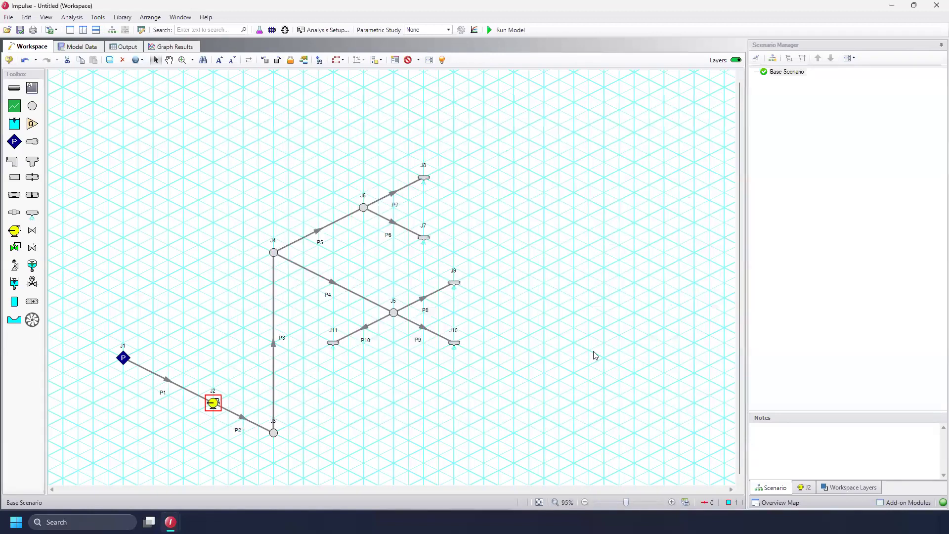
Save the model as Filling.imp
{"action": "left_click", "coordinate": [8, 17]}
{"action": "left_click", "coordinate": [68, 80]}
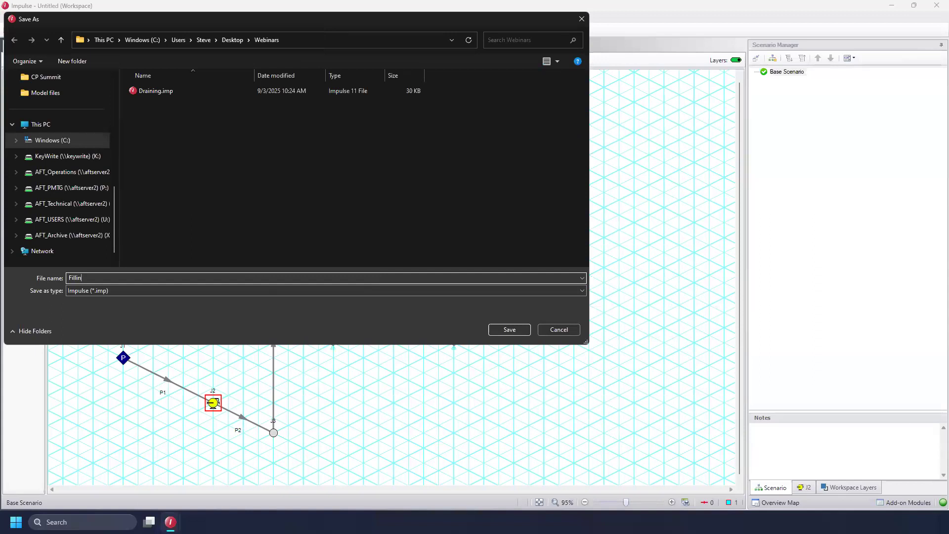
{"action": "left_click", "coordinate": [509, 330]}
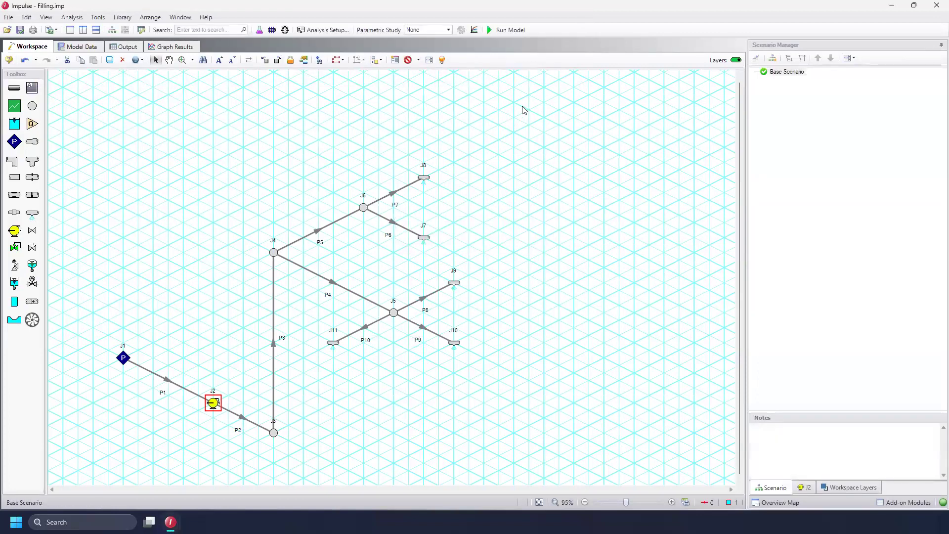
Run the model, continue past the Waterhammer Assistant, and review the output results
{"action": "left_click", "coordinate": [507, 30]}
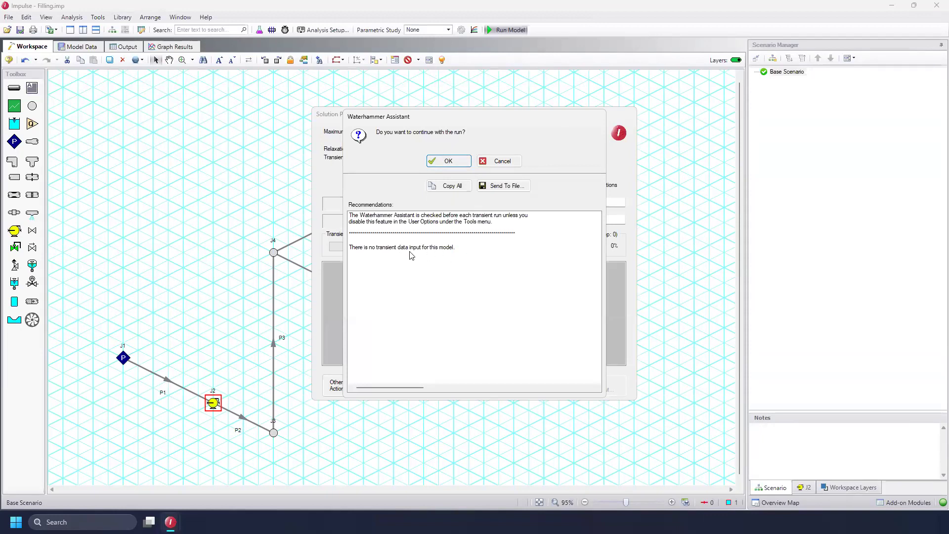
{"action": "left_click", "coordinate": [449, 161]}
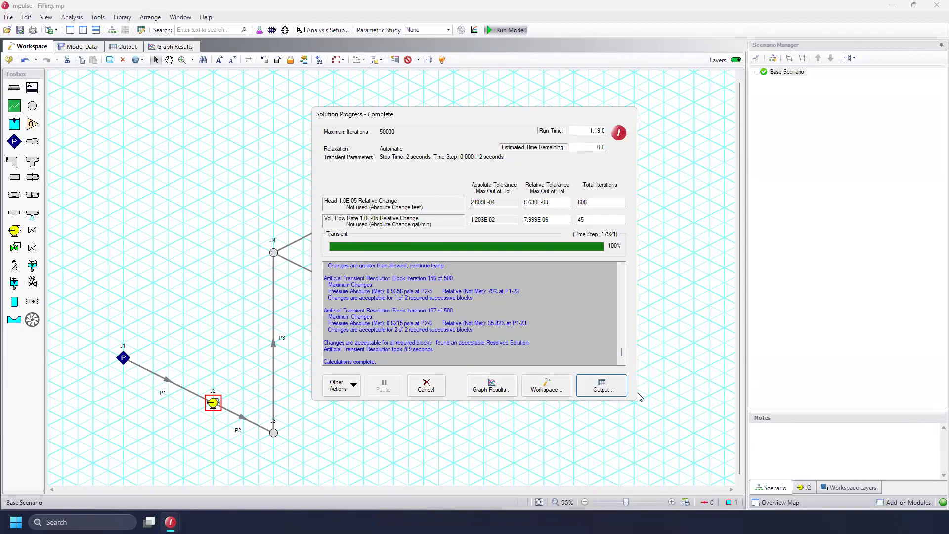
{"action": "left_click", "coordinate": [593, 387]}
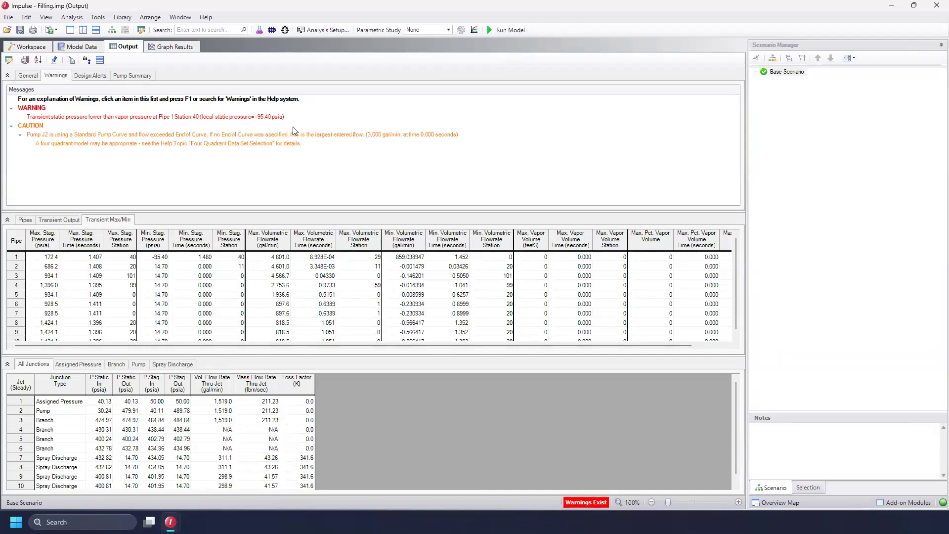
{"action": "left_click", "coordinate": [38, 50]}
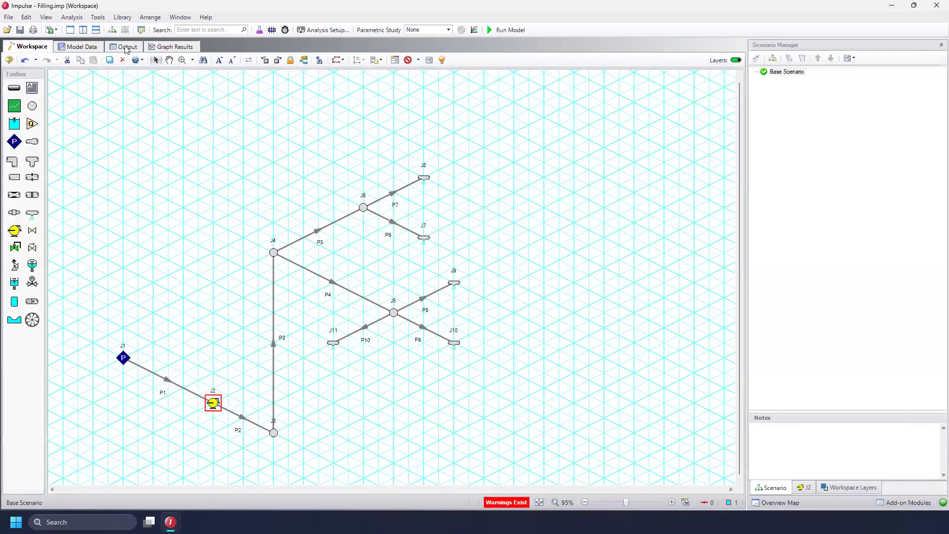
{"action": "left_click", "coordinate": [126, 48]}
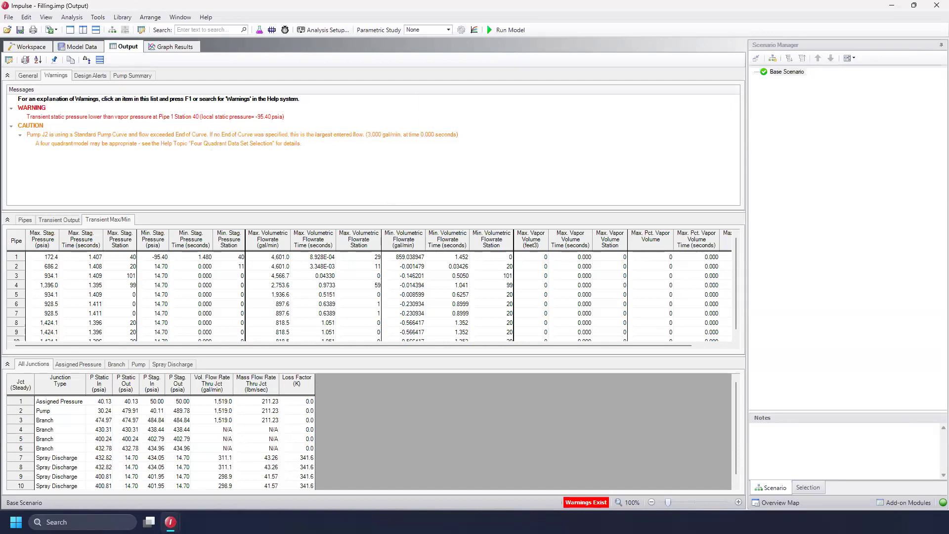
{"action": "left_click", "coordinate": [176, 48]}
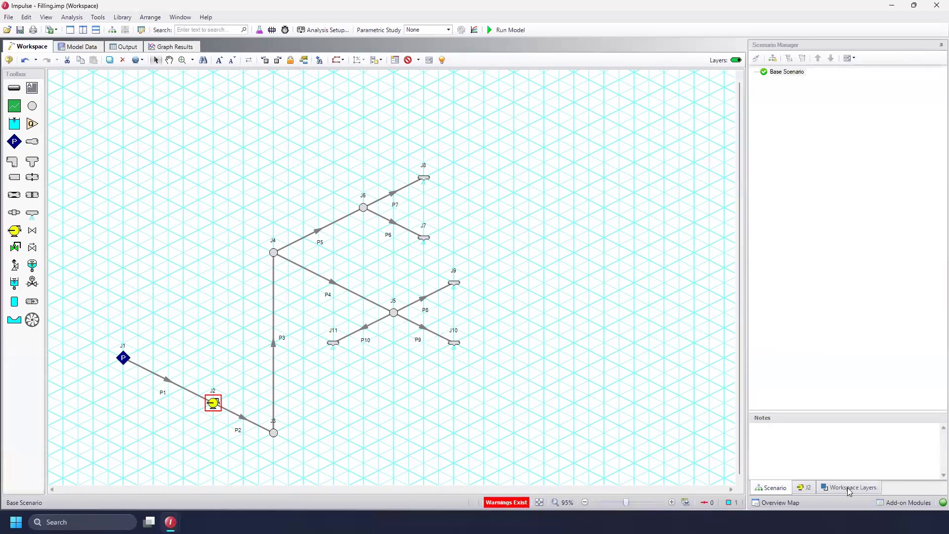
Add a color map/animation workspace layer named Filling
{"action": "left_click", "coordinate": [849, 489]}
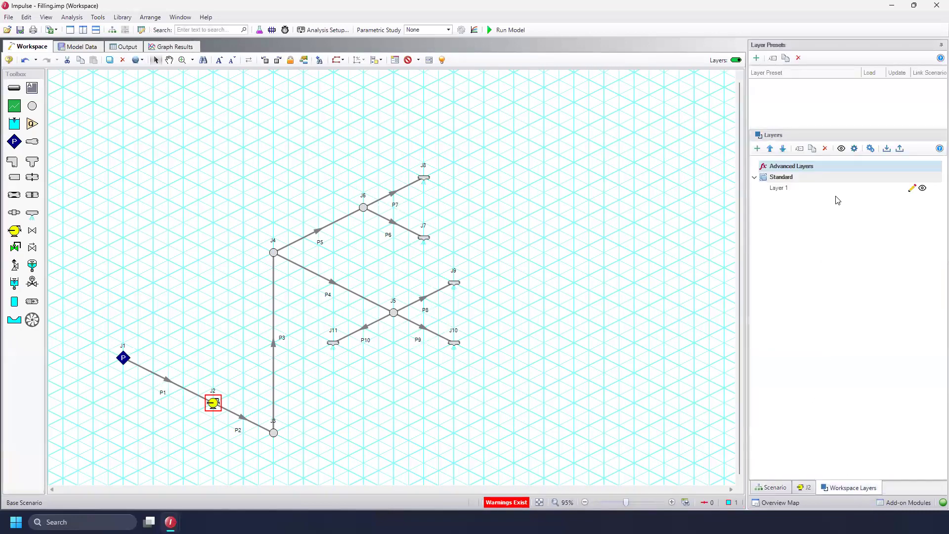
{"action": "left_click", "coordinate": [757, 150]}
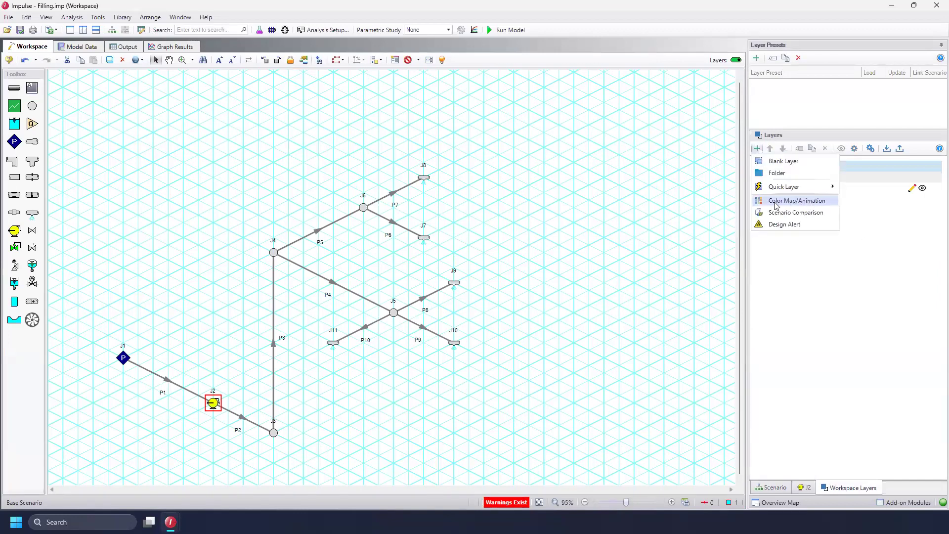
{"action": "left_click", "coordinate": [808, 202]}
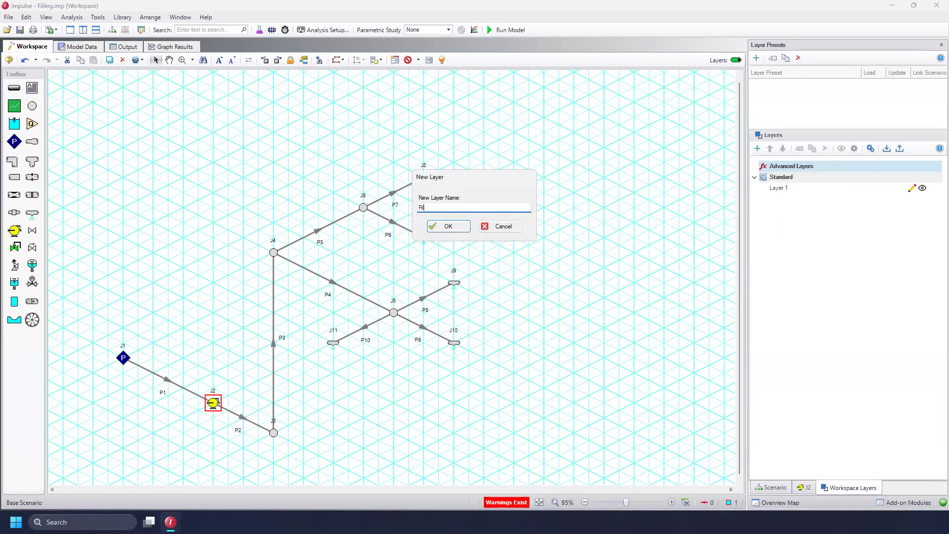
{"action": "left_click", "coordinate": [440, 230]}
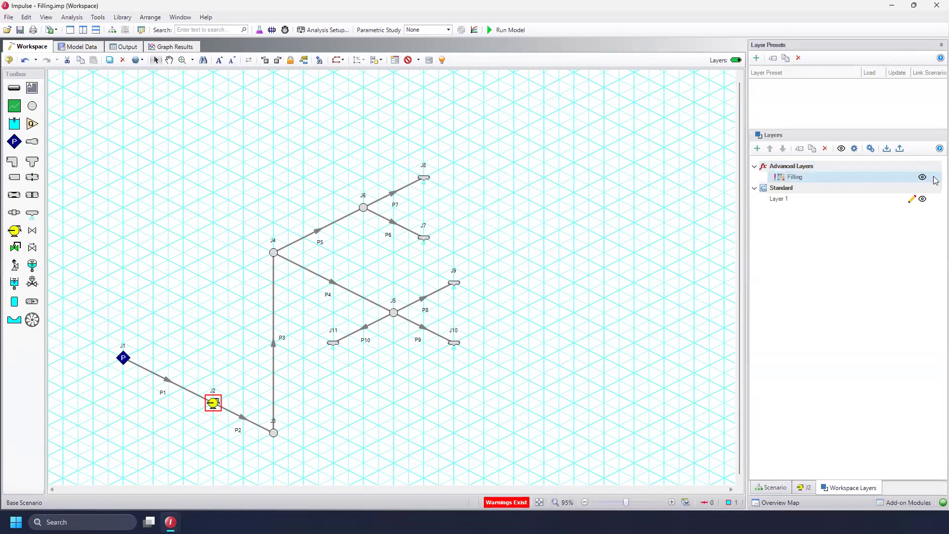
Configure the Filling layer as an animation showing Fill/Drain Gas Volume Percent and close its settings
{"action": "double_click", "coordinate": [936, 180]}
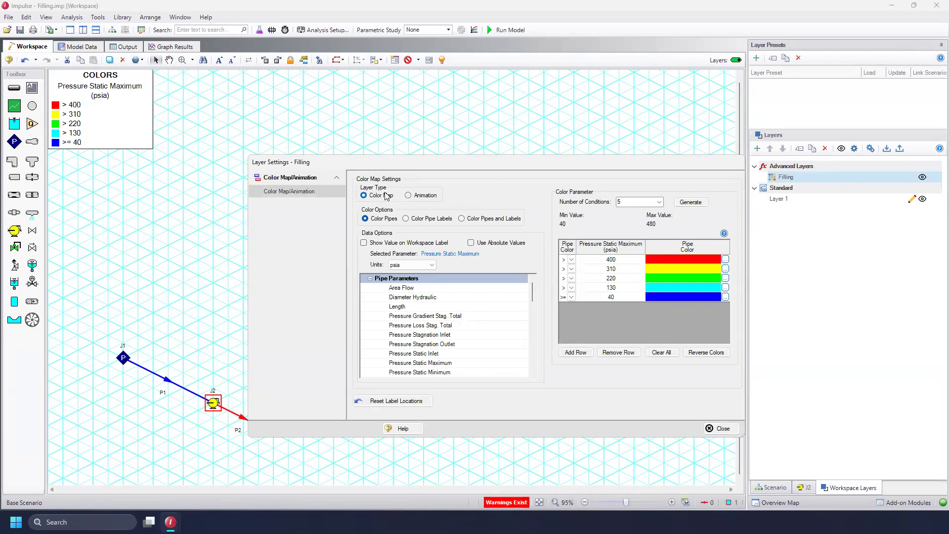
{"action": "left_click", "coordinate": [428, 196]}
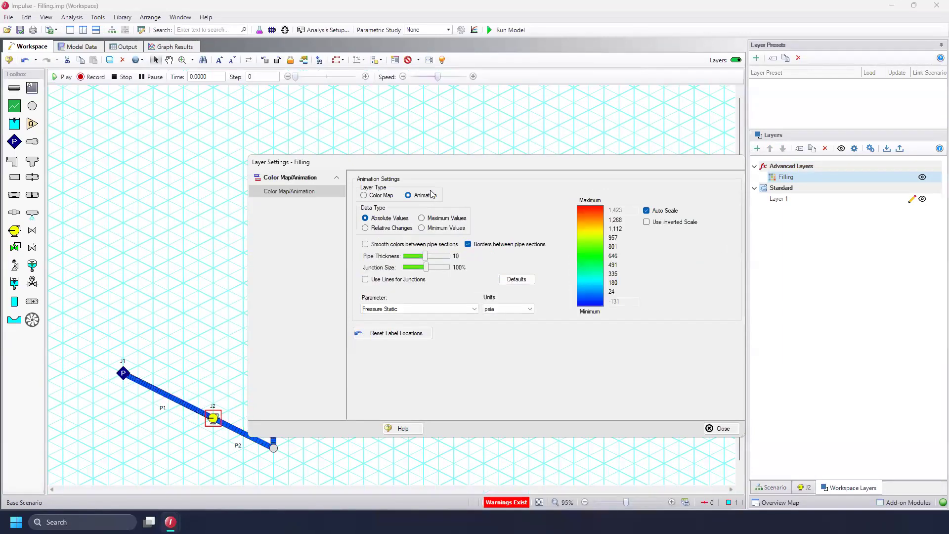
{"action": "left_click", "coordinate": [412, 309]}
{"action": "left_click_drag", "start_coordinate": [477, 342], "coordinate": [475, 322]}
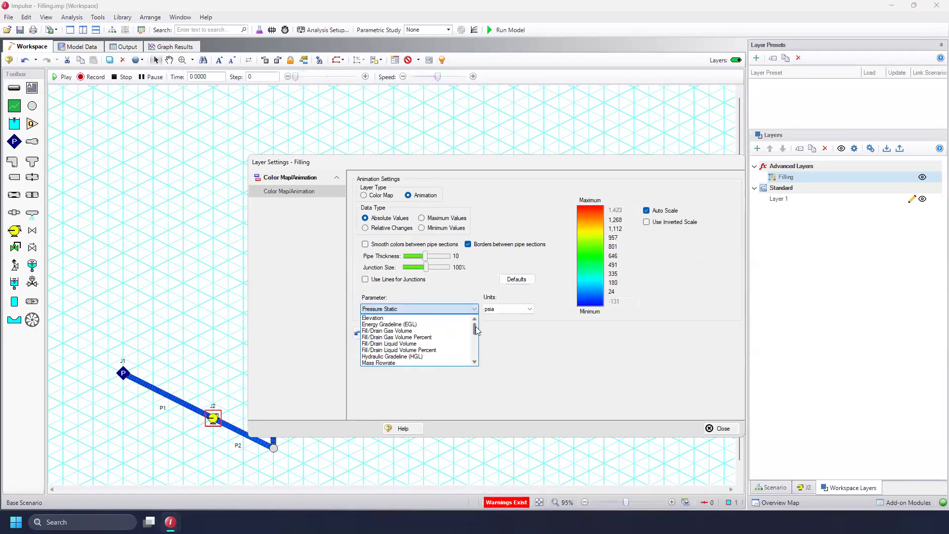
{"action": "left_click", "coordinate": [432, 337]}
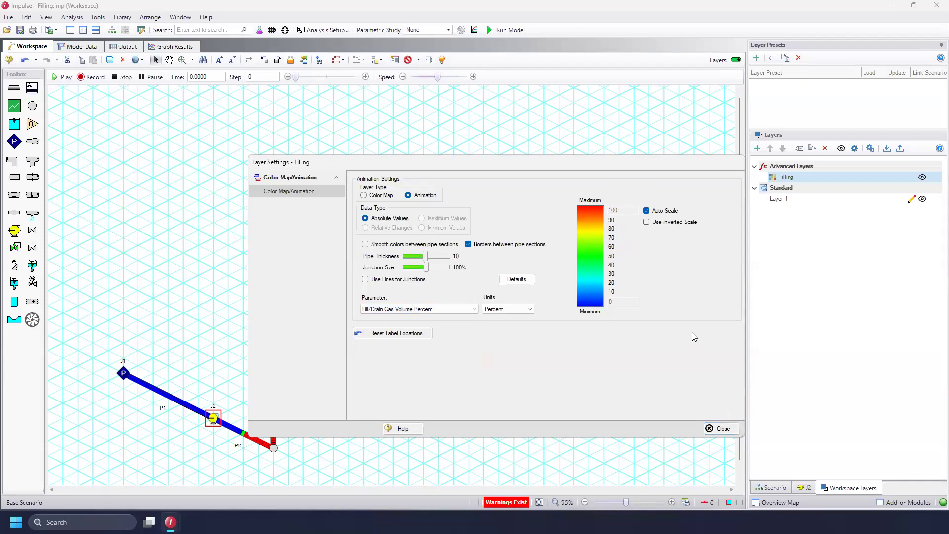
{"action": "left_click", "coordinate": [721, 429]}
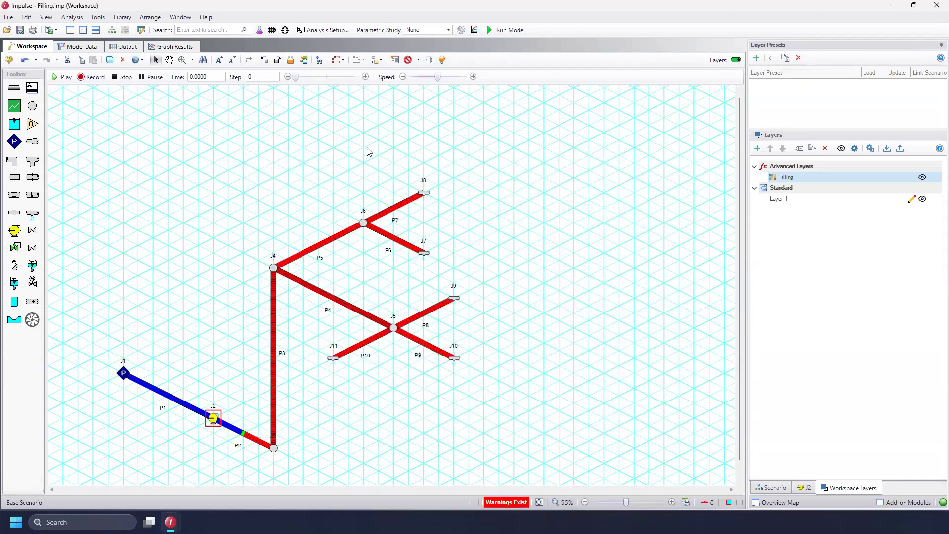
Raise the animation speed and play the filling animation on the workspace
{"action": "left_click_drag", "start_coordinate": [438, 77], "coordinate": [452, 78]}
{"action": "left_click", "coordinate": [455, 78]}
{"action": "left_click", "coordinate": [61, 77]}
Start a transient junction graph for pump J2 with Pressure Stagnation Inlet as its parameter
{"action": "left_click", "coordinate": [168, 46]}
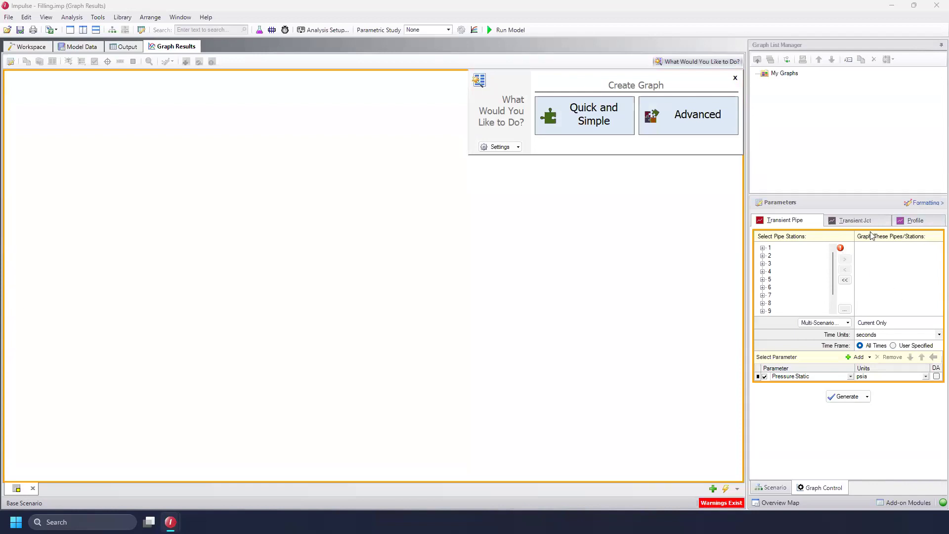
{"action": "left_click", "coordinate": [860, 220]}
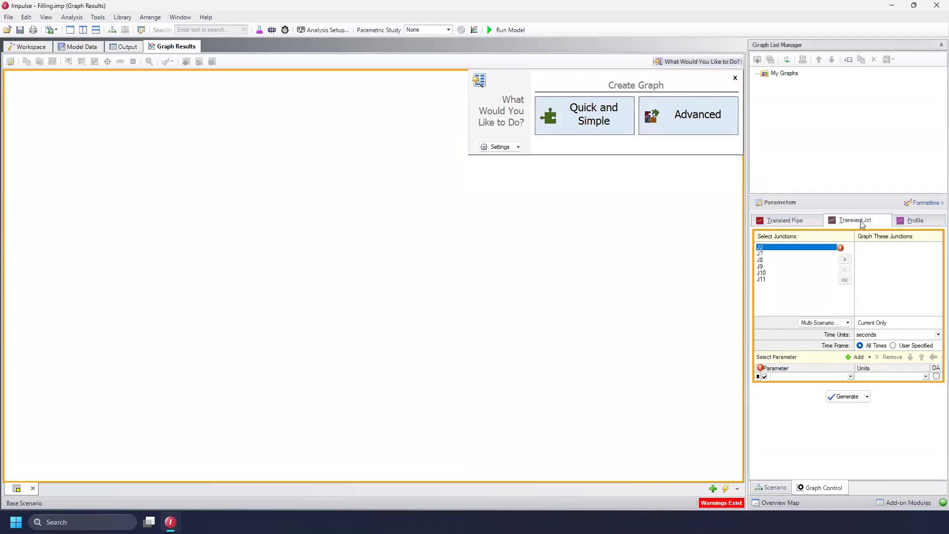
{"action": "left_click", "coordinate": [845, 261]}
{"action": "left_click", "coordinate": [845, 260]}
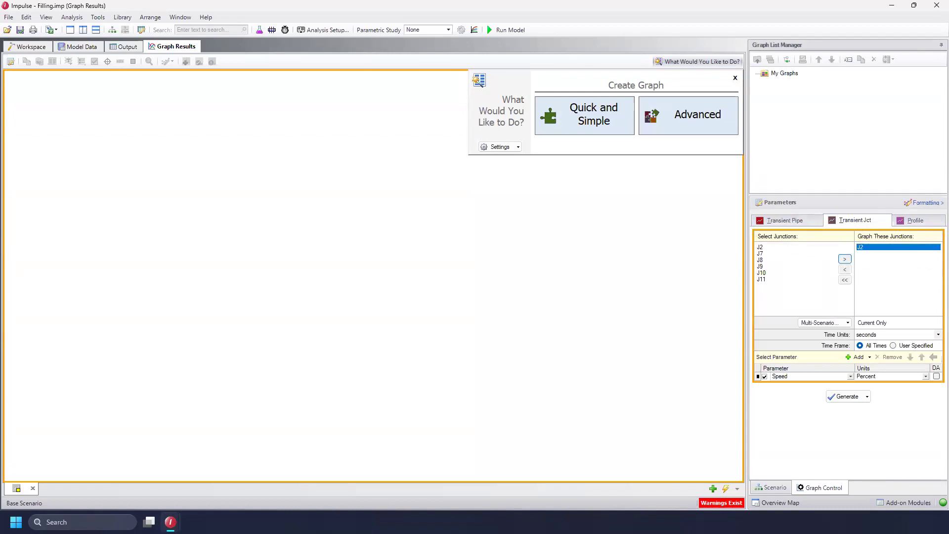
{"action": "left_click", "coordinate": [850, 378]}
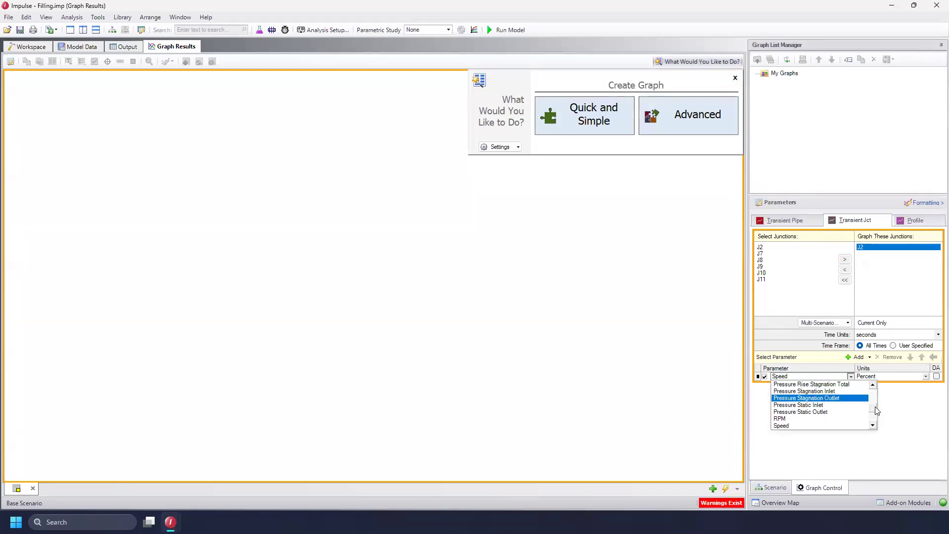
{"action": "scroll", "coordinate": [874, 408], "scroll_direction": "up", "scroll_amount": 2}
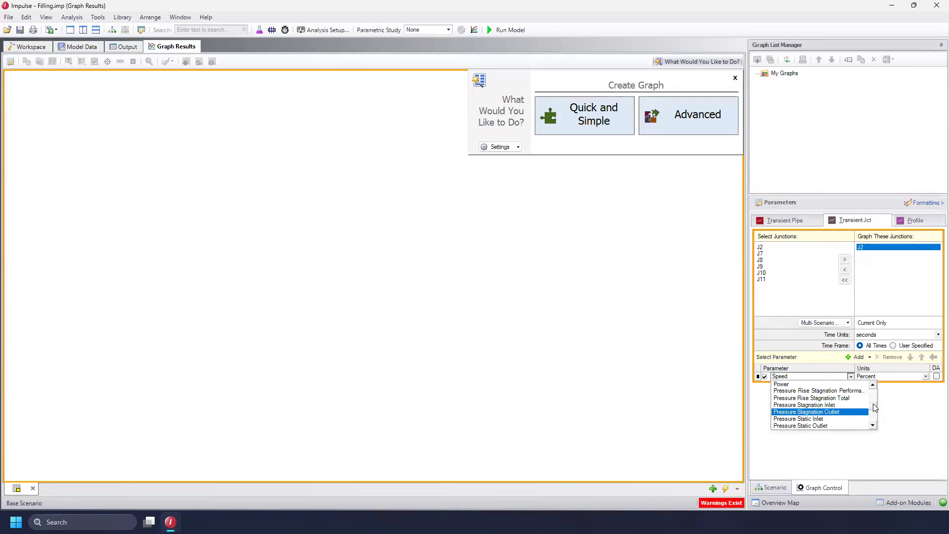
{"action": "left_click", "coordinate": [832, 405]}
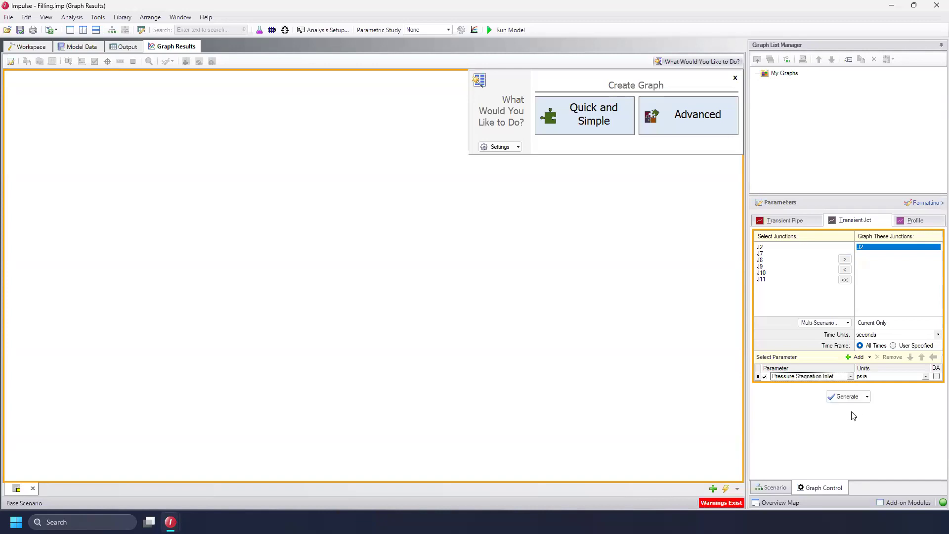
Add a second graph parameter for J2 set to Power
{"action": "left_click", "coordinate": [856, 358]}
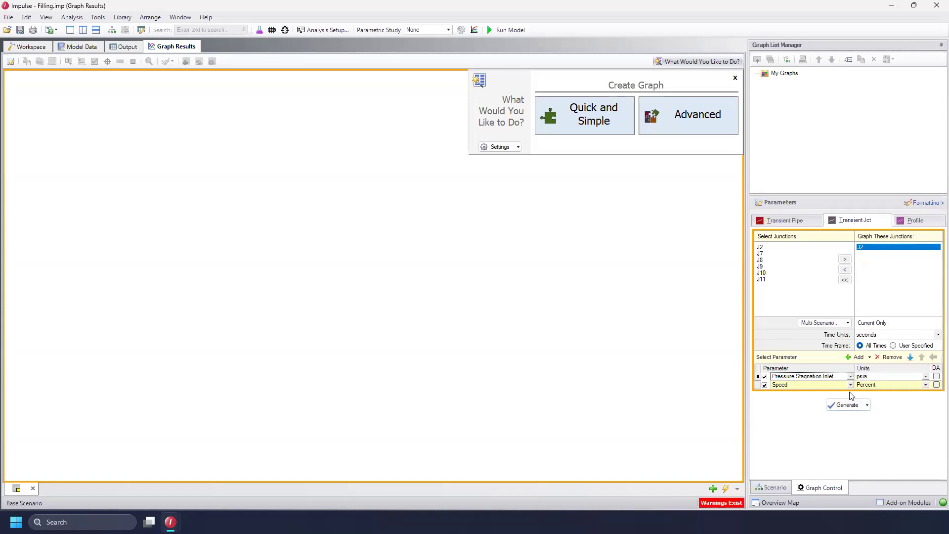
{"action": "left_click", "coordinate": [851, 386]}
{"action": "left_click_drag", "start_coordinate": [874, 419], "coordinate": [873, 411]}
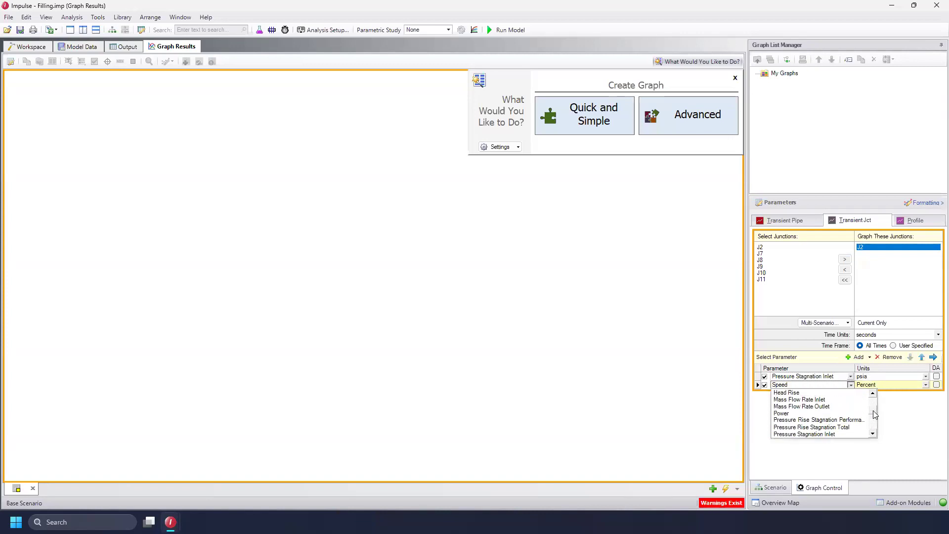
{"action": "left_click", "coordinate": [808, 407]}
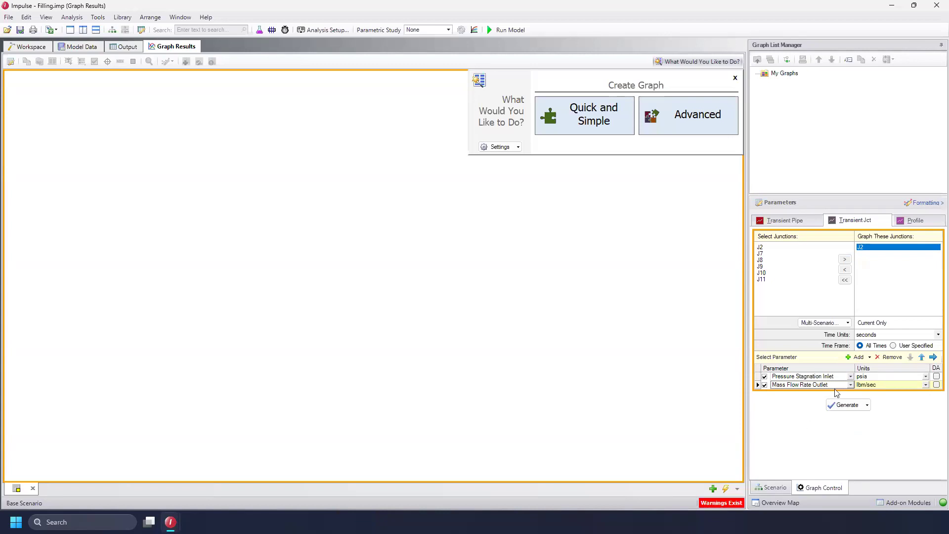
{"action": "left_click", "coordinate": [850, 385]}
{"action": "left_click", "coordinate": [831, 414]}
Add Vol. Flow Rate Inlet as a third parameter and generate the J2 graph
{"action": "left_click", "coordinate": [851, 357]}
{"action": "left_click", "coordinate": [851, 393]}
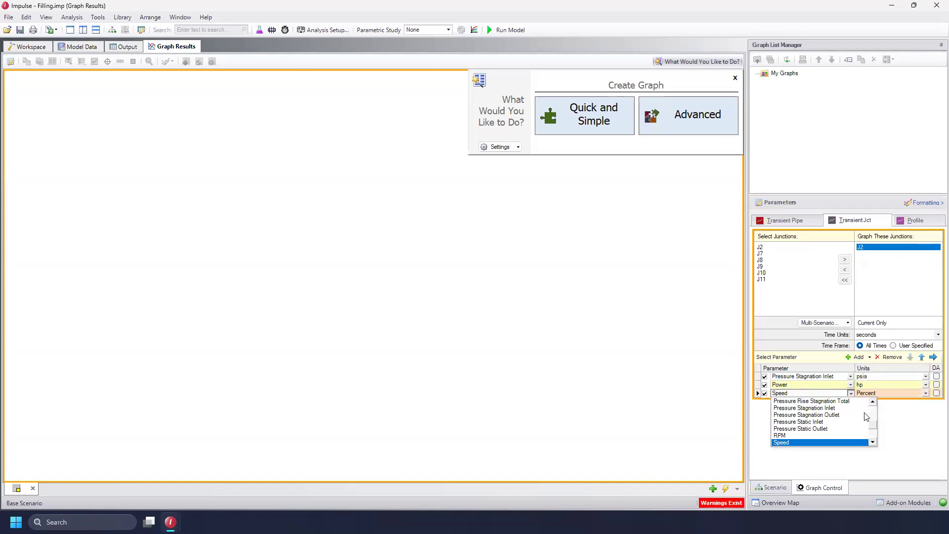
{"action": "scroll", "coordinate": [875, 431], "scroll_direction": "down", "scroll_amount": 3}
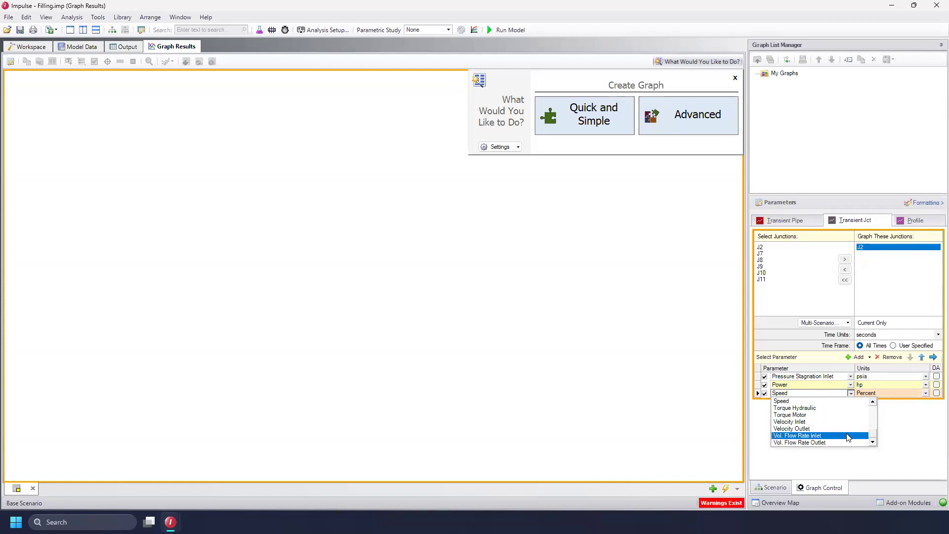
{"action": "left_click", "coordinate": [847, 436]}
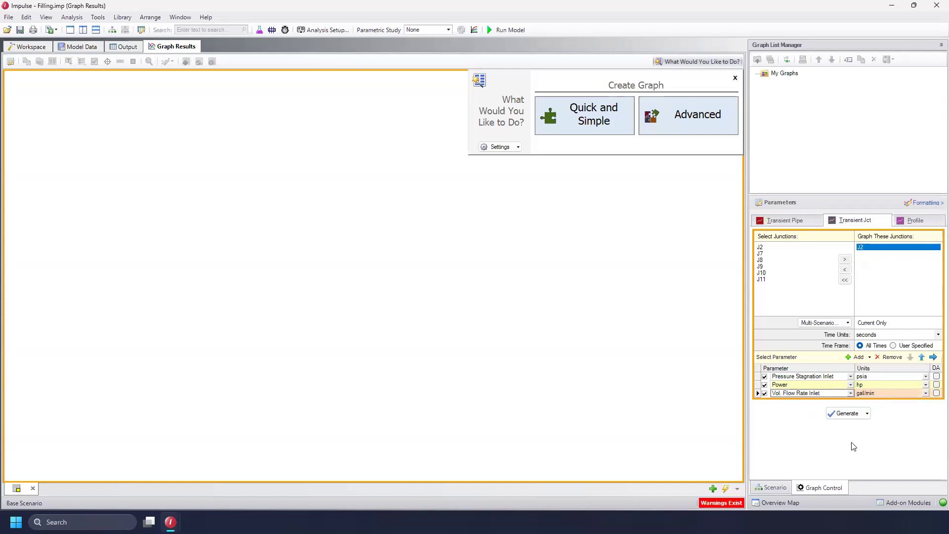
{"action": "left_click", "coordinate": [838, 416]}
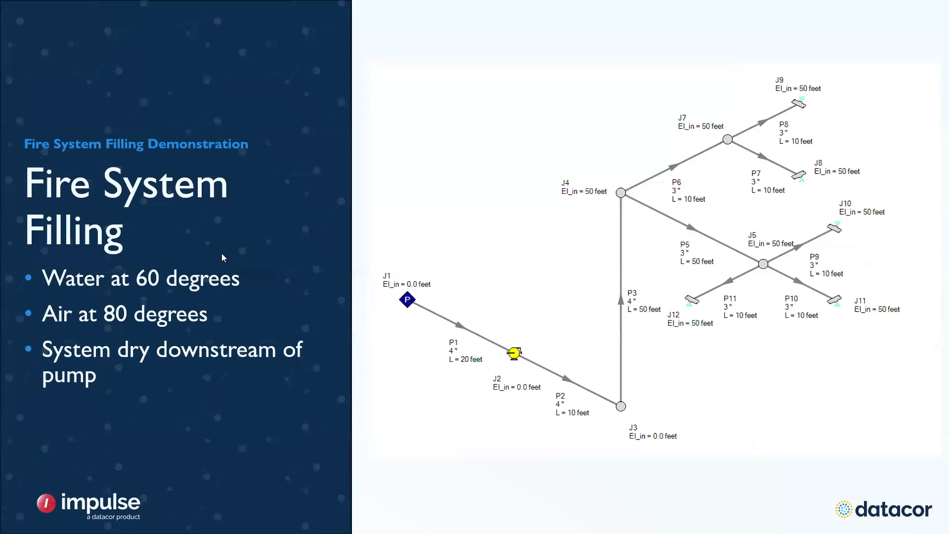
{"action": "left_click", "coordinate": [250, 286]}
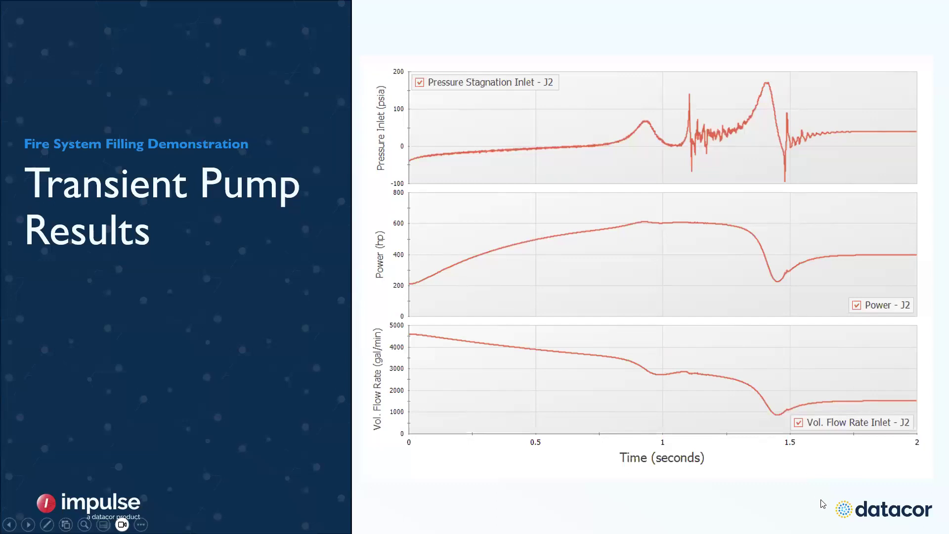
{"action": "left_click", "coordinate": [824, 478]}
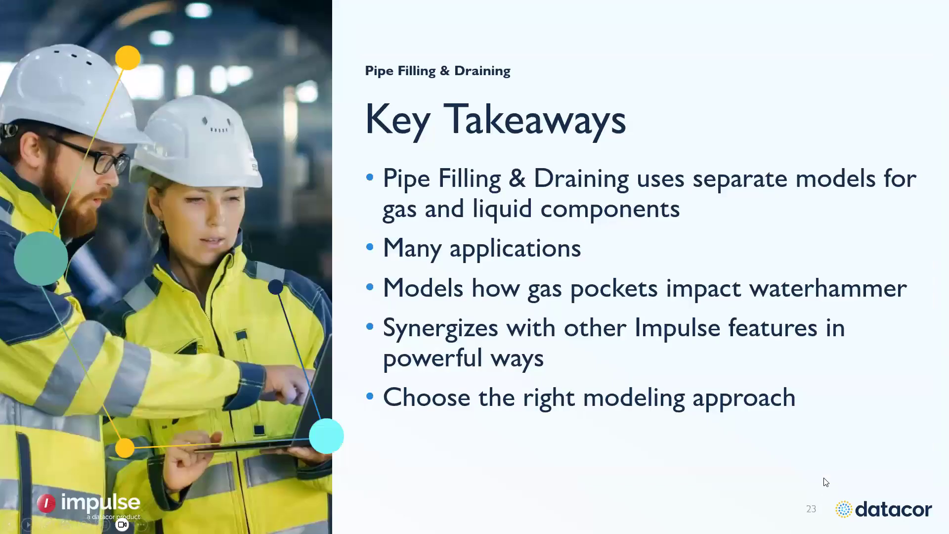